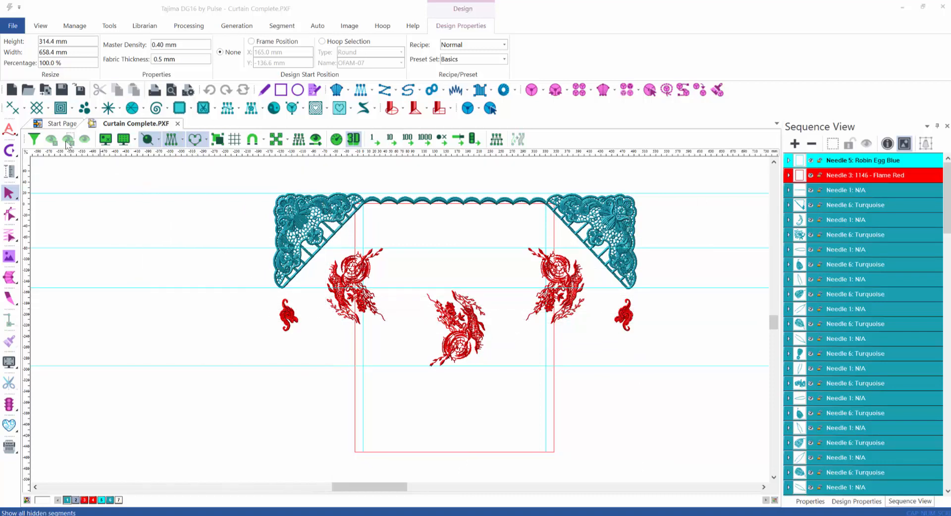
Step: Create a new Head Grouping Project from the start page
click(59, 124)
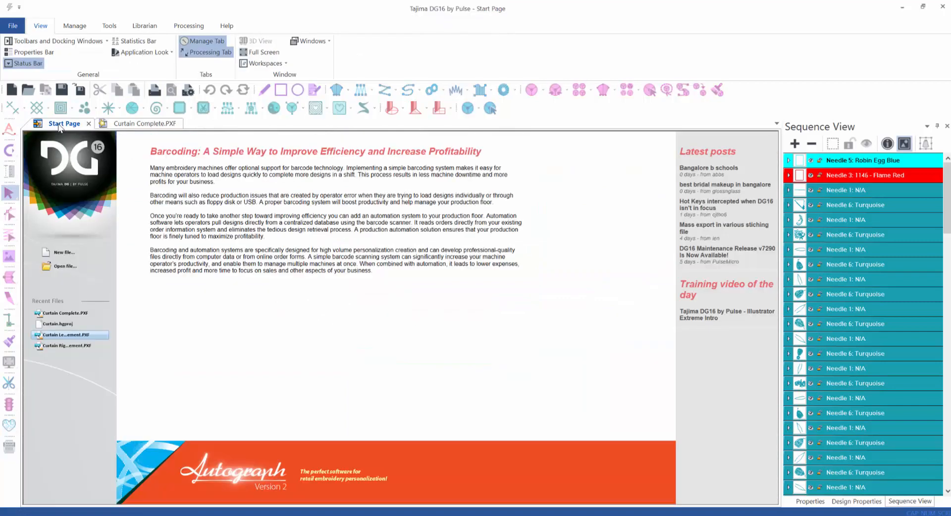
click(53, 254)
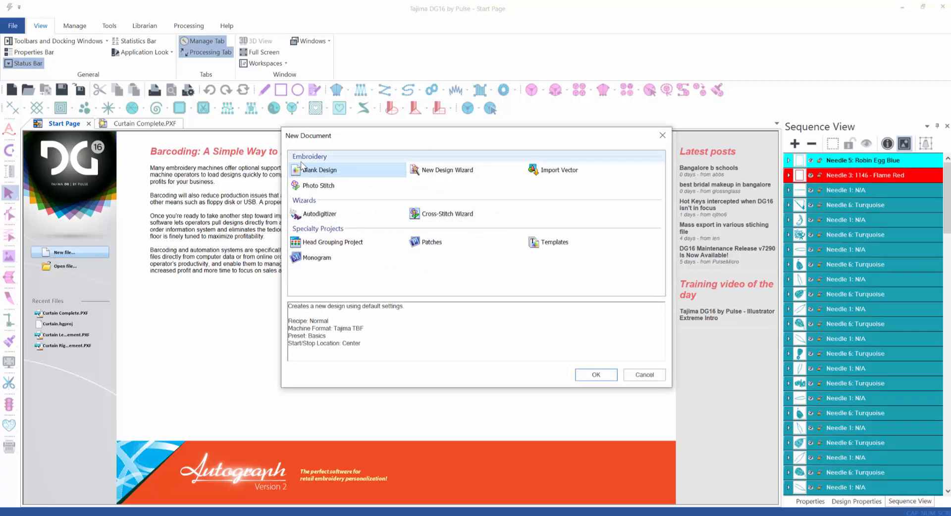
click(345, 247)
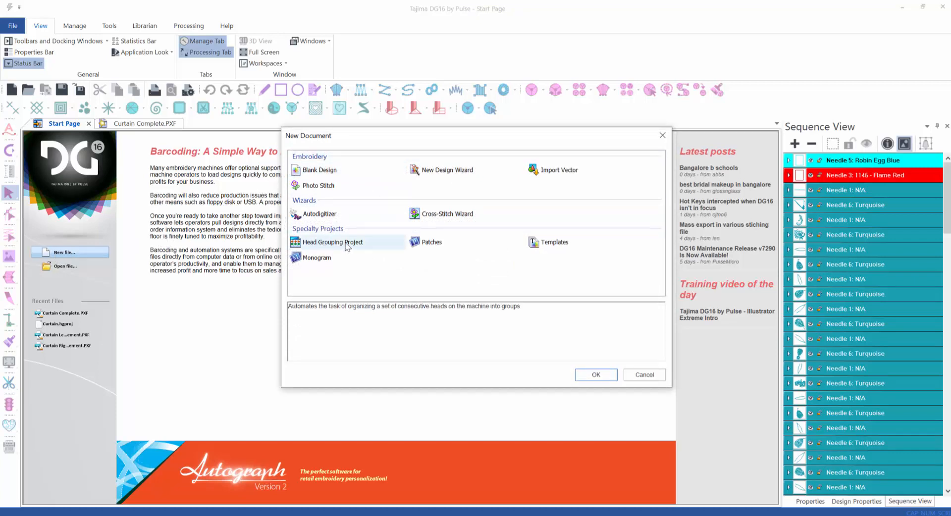
click(602, 375)
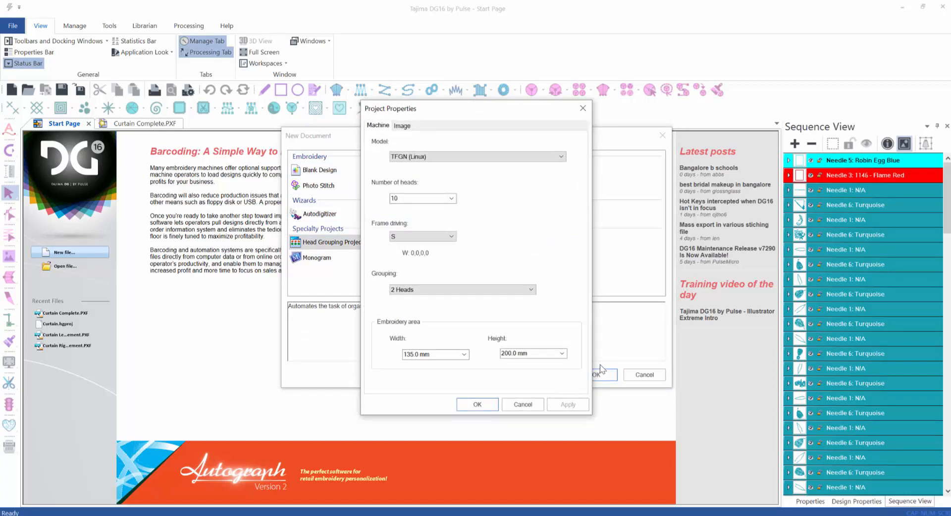
Step: Set the project's machine to model TMAR-VF with 12 heads and W frame driving
click(564, 157)
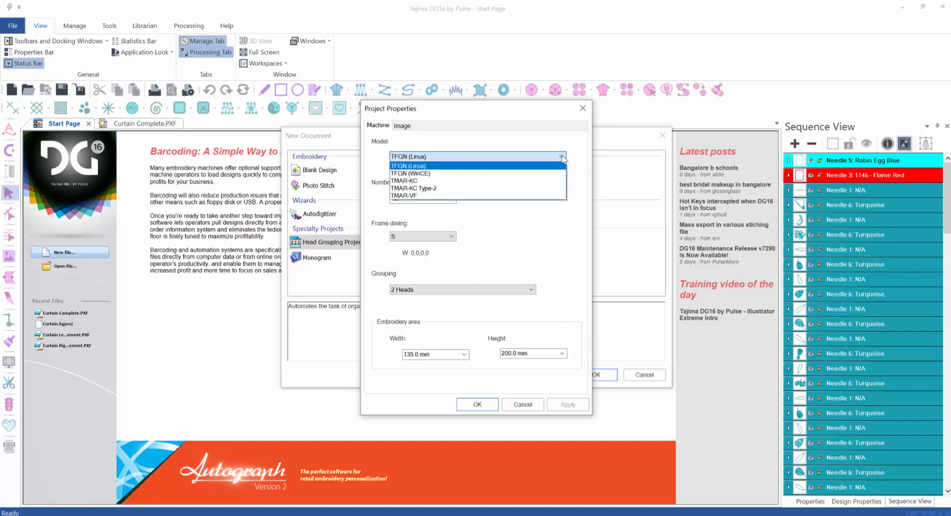
click(511, 196)
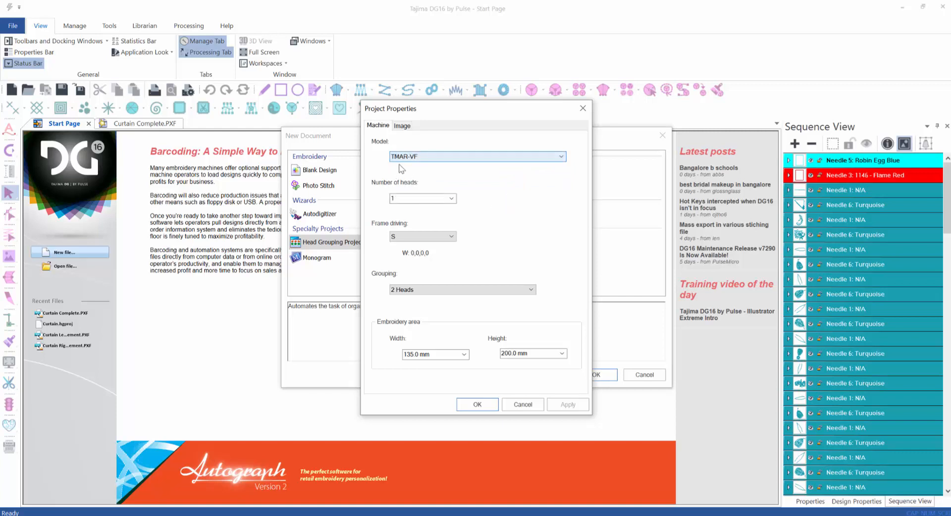
click(390, 199)
drag(400, 199, 382, 200)
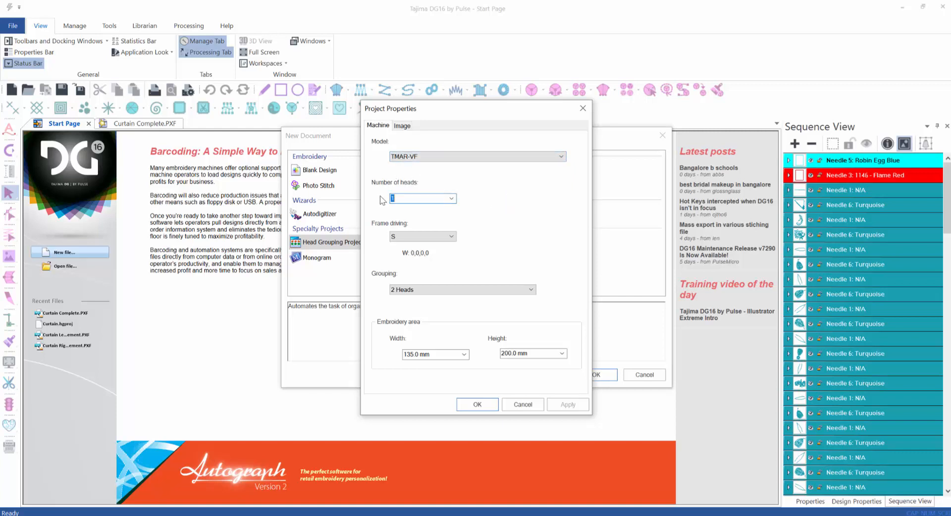
click(450, 237)
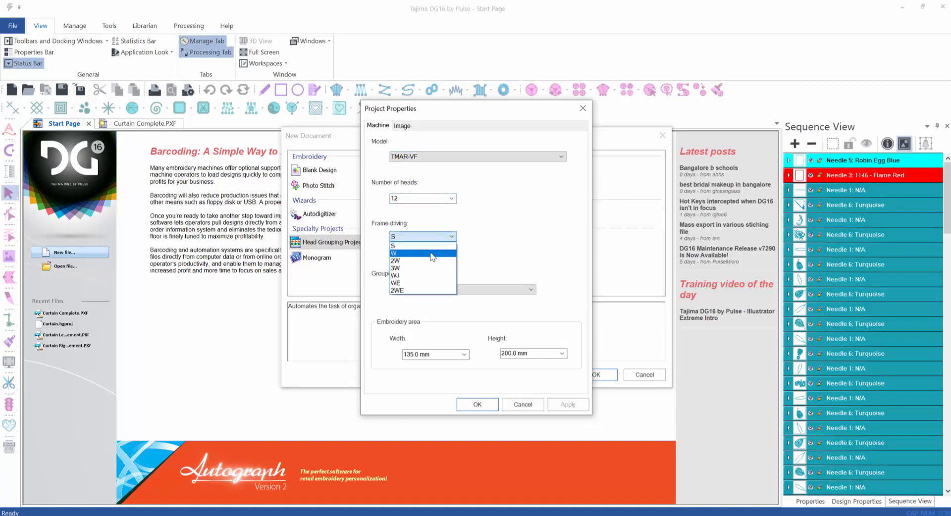
click(431, 254)
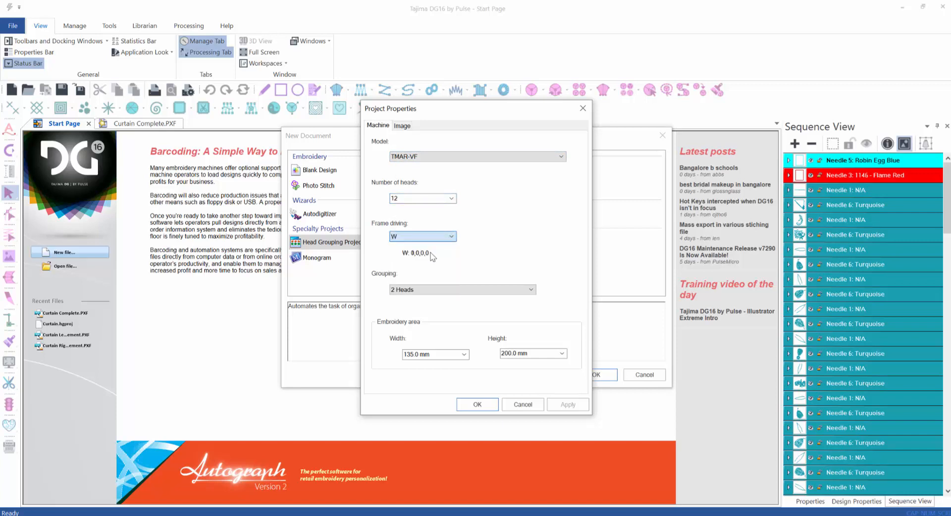
Step: Set the grouping to Individual with a 330 mm by 450 mm embroidery area and confirm the project properties
click(531, 290)
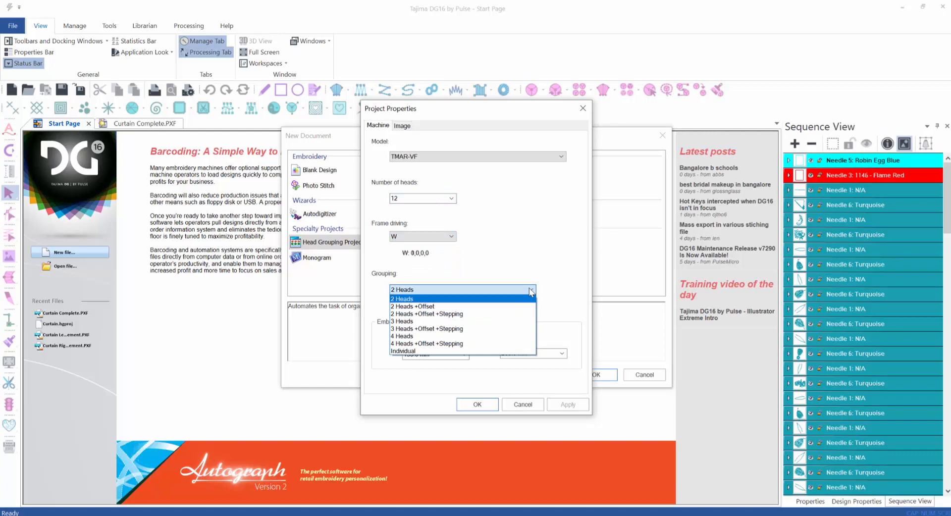
click(488, 352)
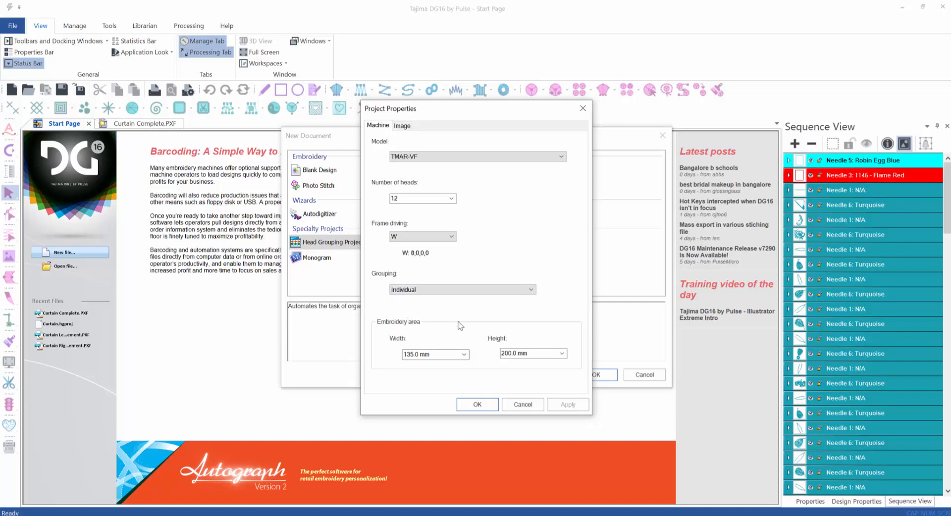
click(464, 354)
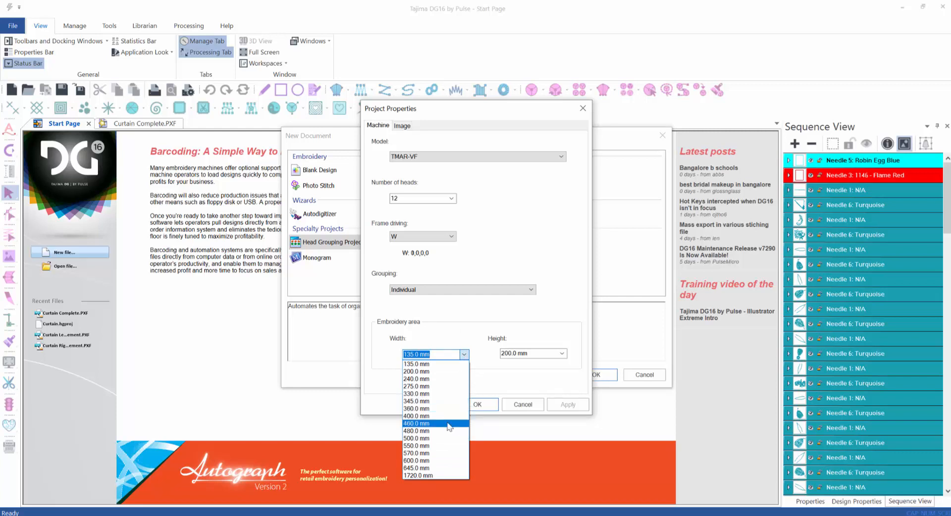
click(448, 394)
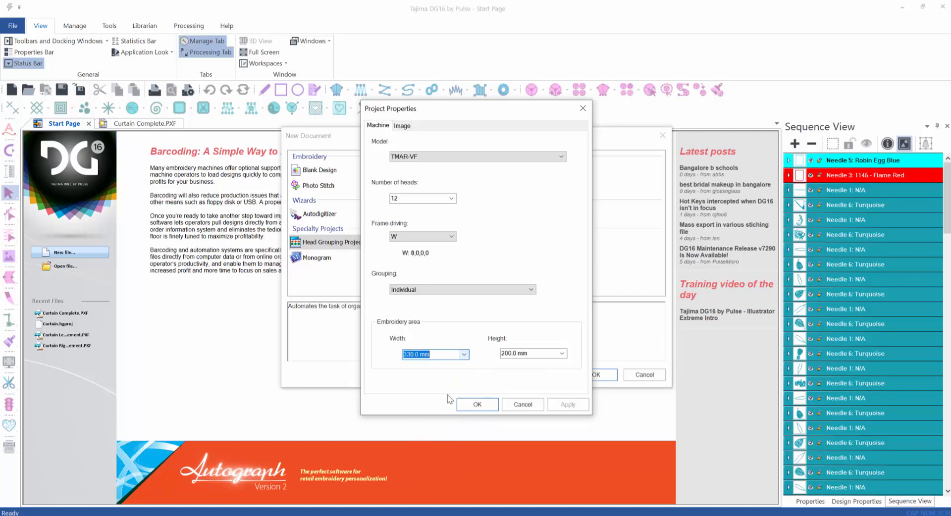
click(562, 354)
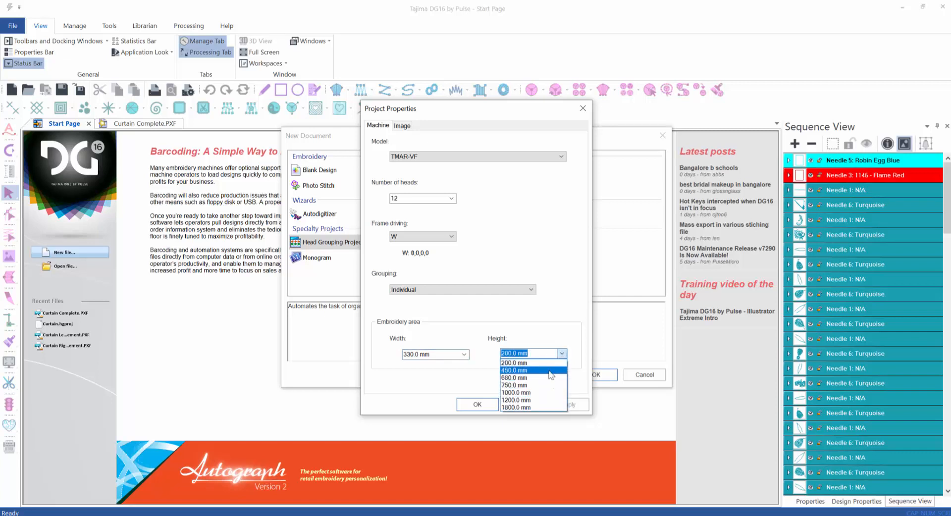
click(549, 371)
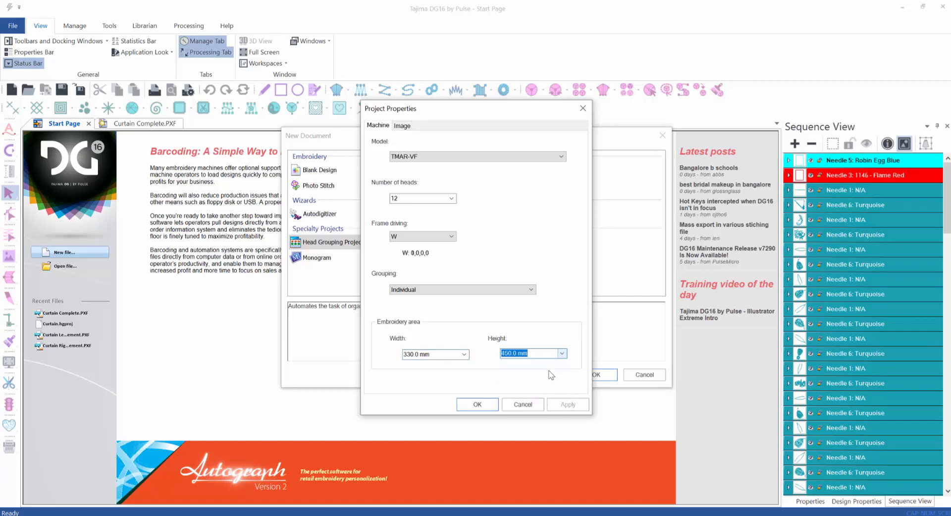
click(491, 406)
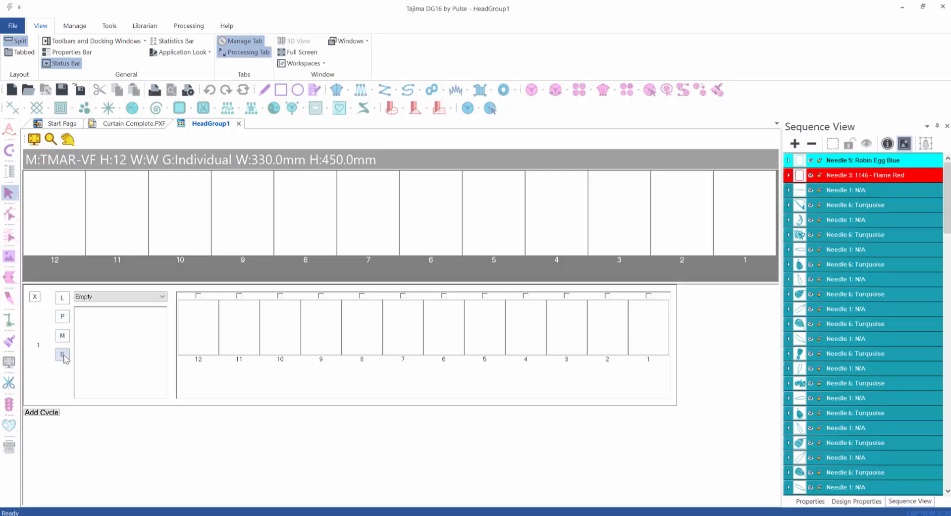
Step: Load the design Curtain Border.PXF into cycle 1
click(63, 299)
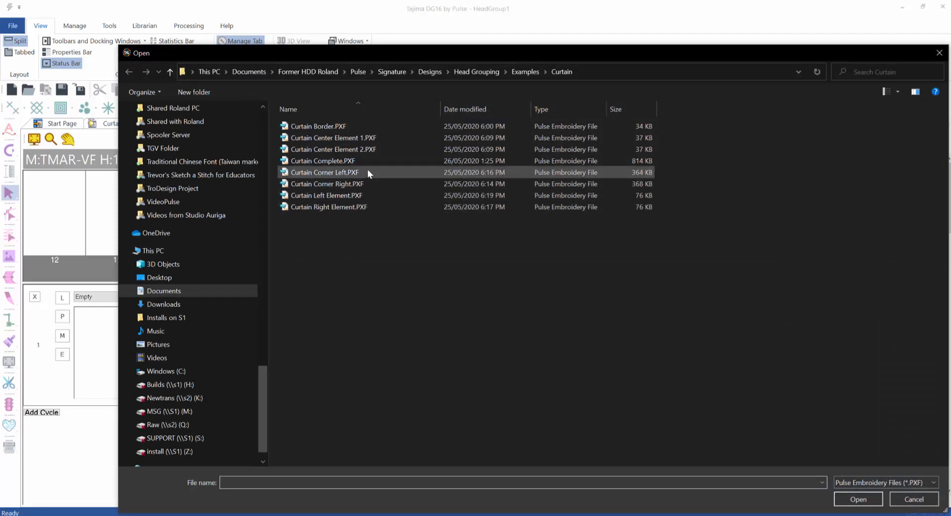
click(370, 129)
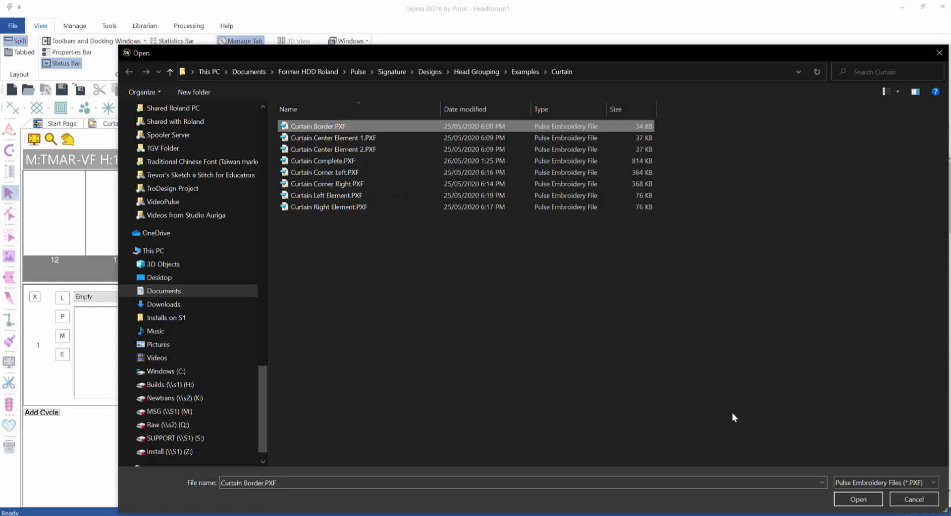
click(849, 496)
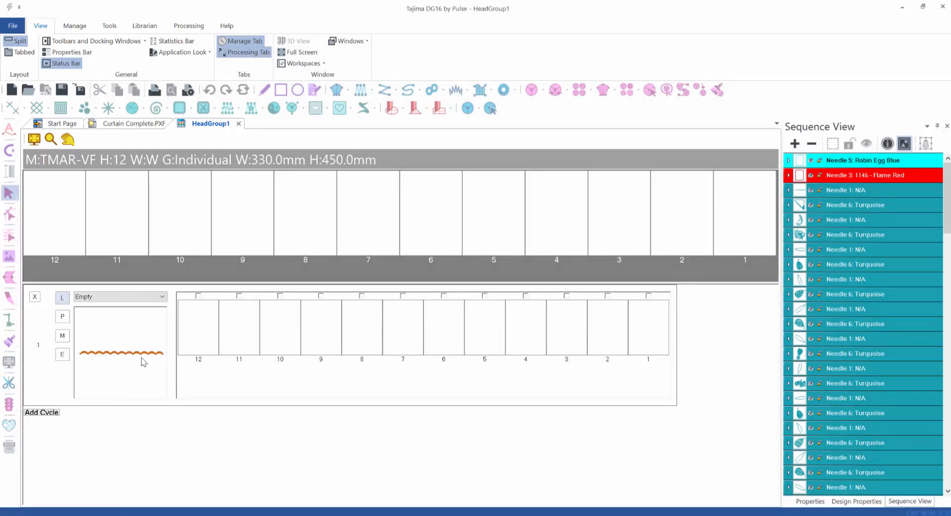
Step: Assign the border design in cycle 1 to heads 2 through 11
click(607, 296)
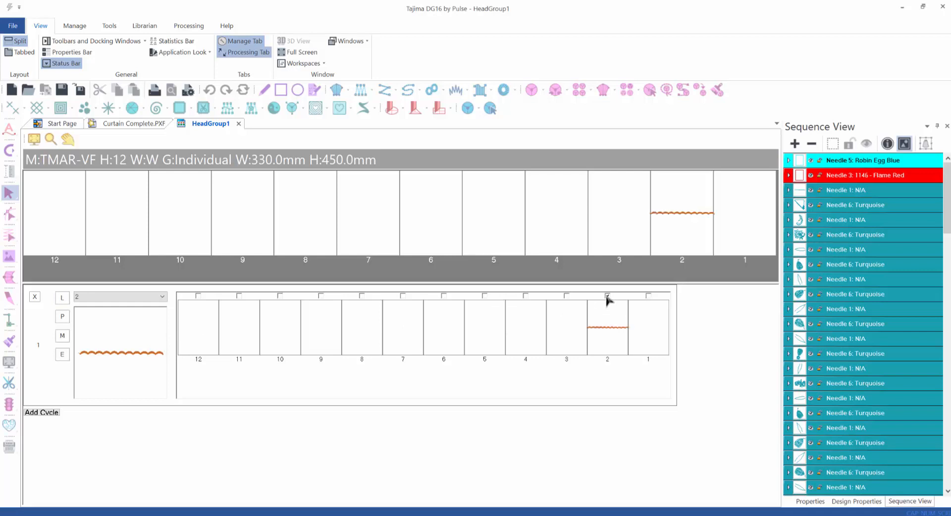
click(567, 296)
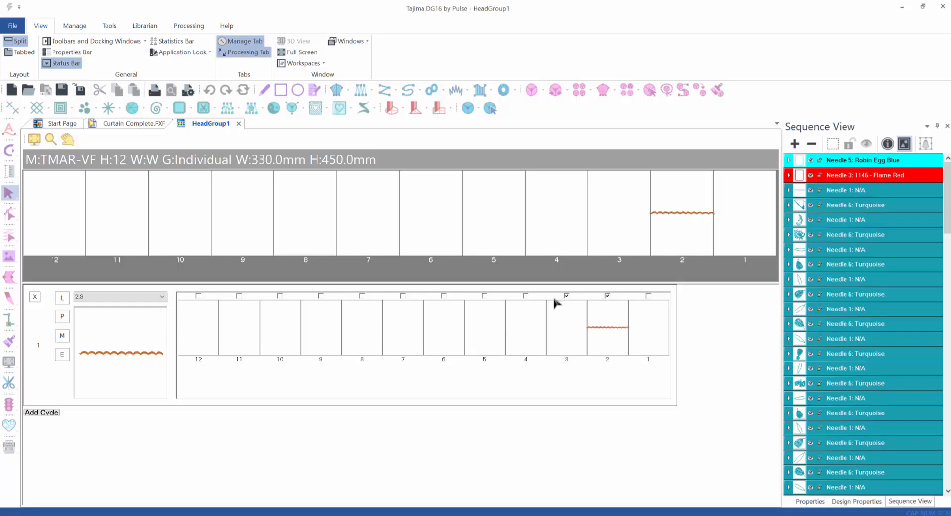
click(525, 296)
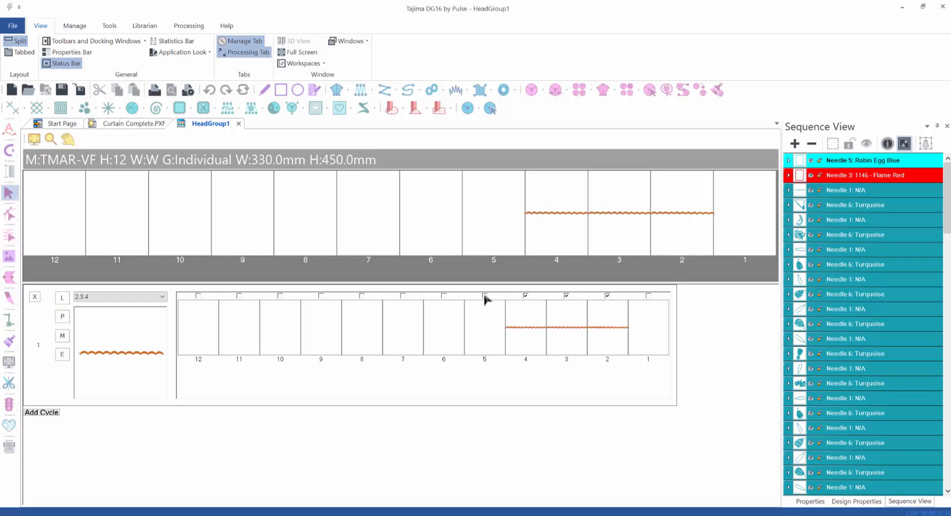
click(484, 296)
click(444, 296)
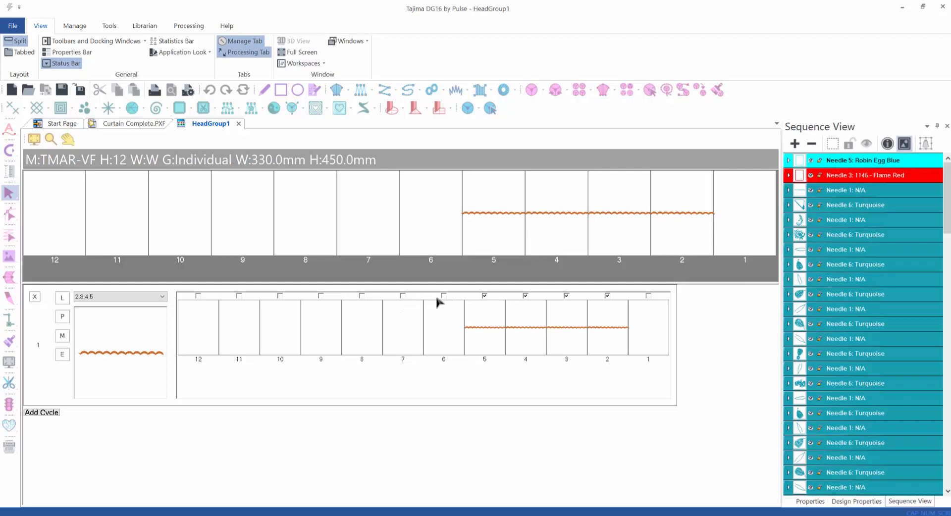
click(401, 297)
click(361, 297)
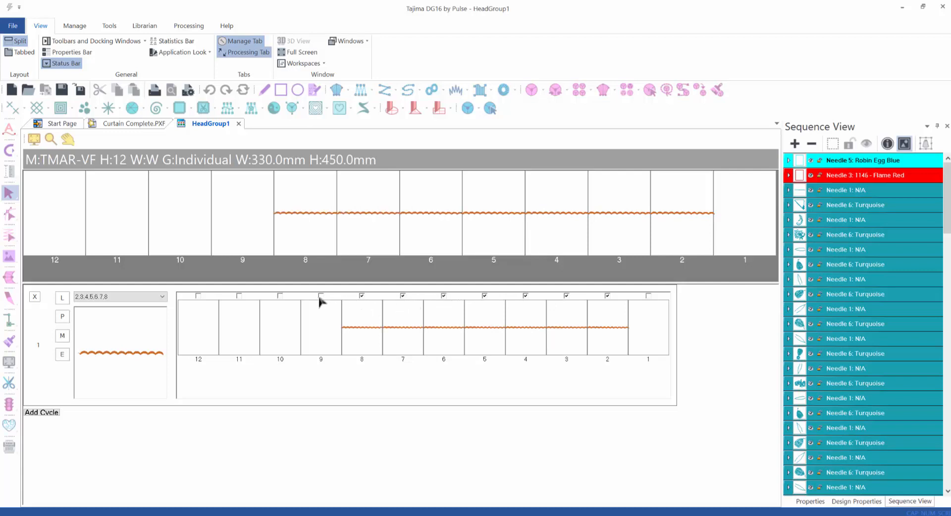
click(320, 296)
click(280, 297)
click(239, 296)
click(321, 296)
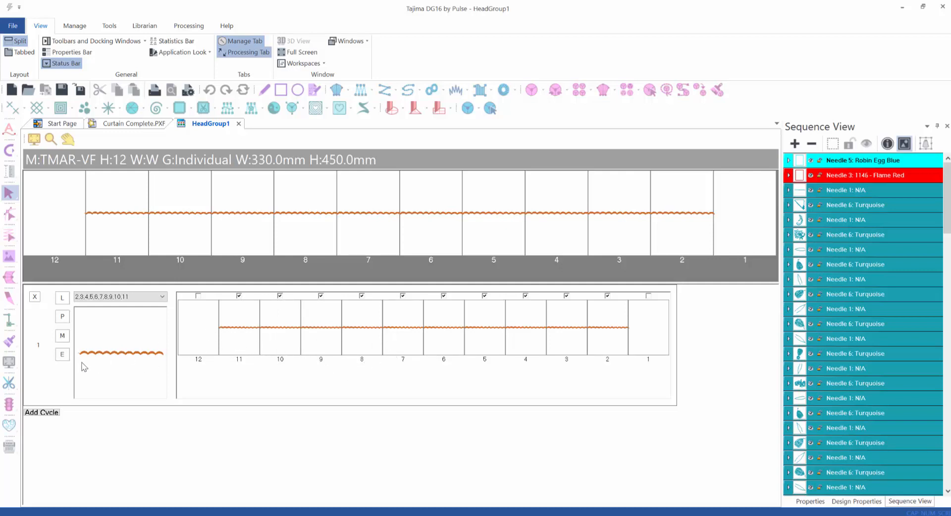
Step: Open cycle 1's border design for editing and move the whole border up to just below the embroidery area's upper edge
click(62, 355)
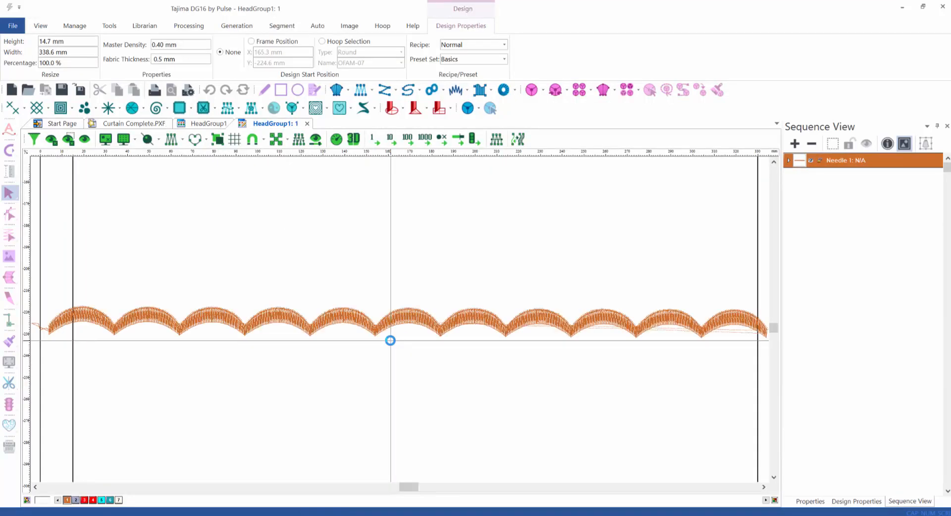
scroll(314, 191, down, 2)
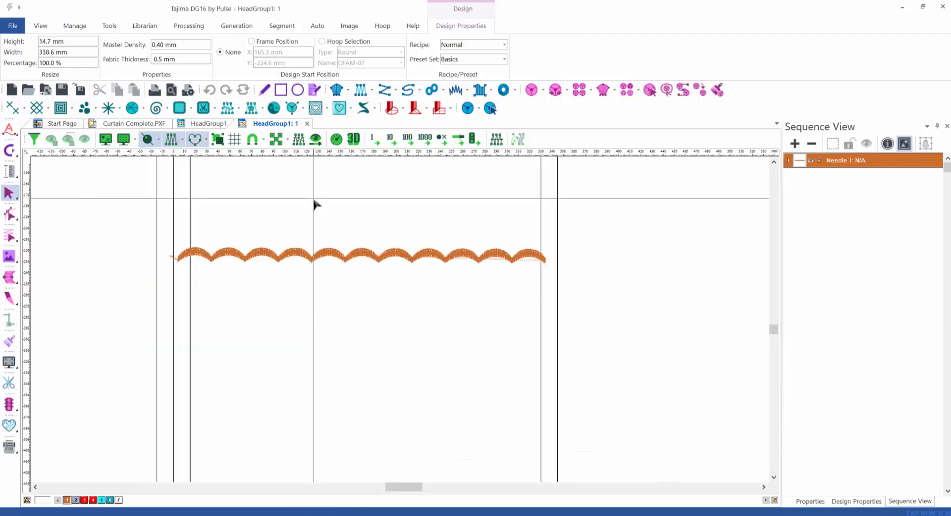
click(774, 162)
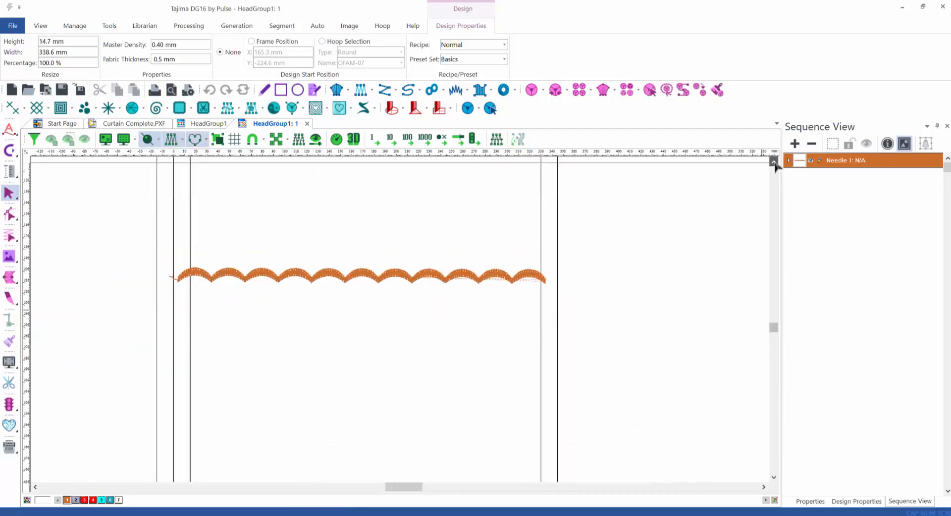
click(774, 162)
click(774, 162)
click(774, 162)
click(773, 162)
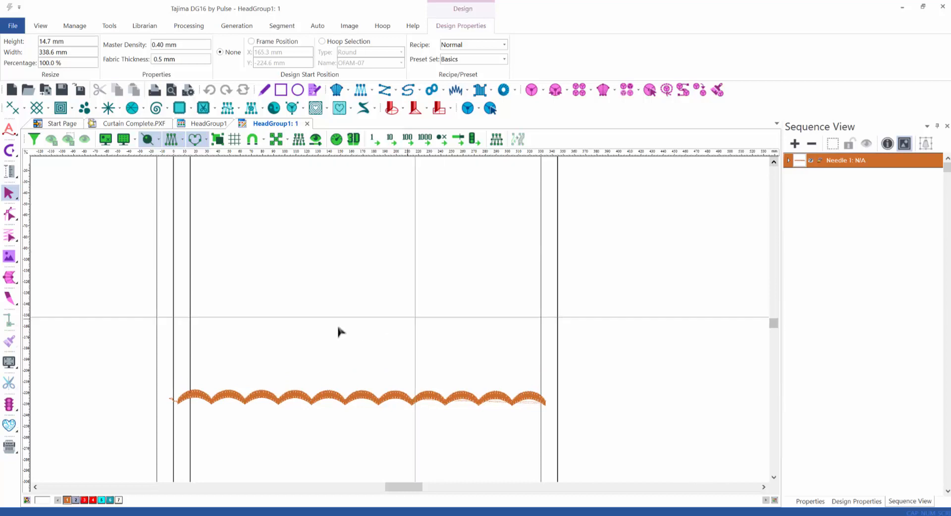
drag(145, 332, 620, 431)
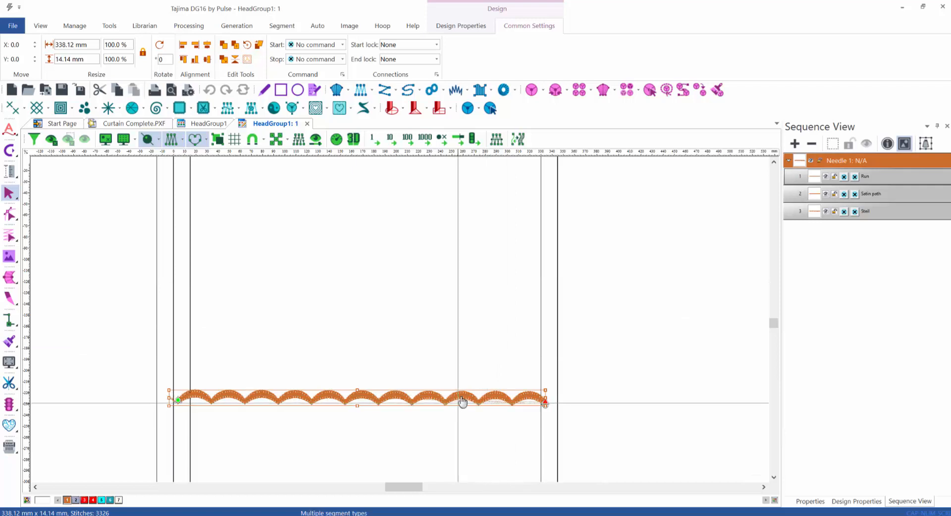
drag(462, 401, 454, 254)
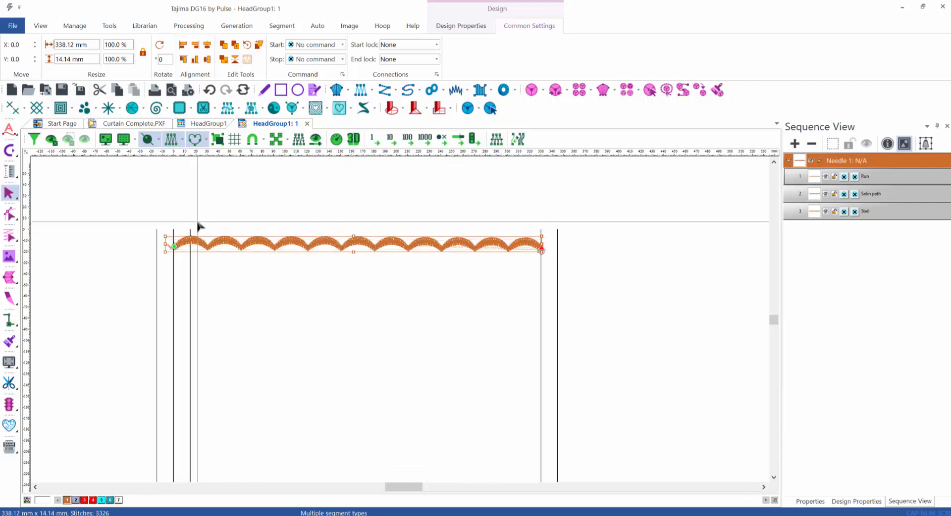
Step: Fine-position the border so its first scallop starts on the 0 mm vertical line, about 8 mm below the upper edge, and deselect it
scroll(197, 226, up, 3)
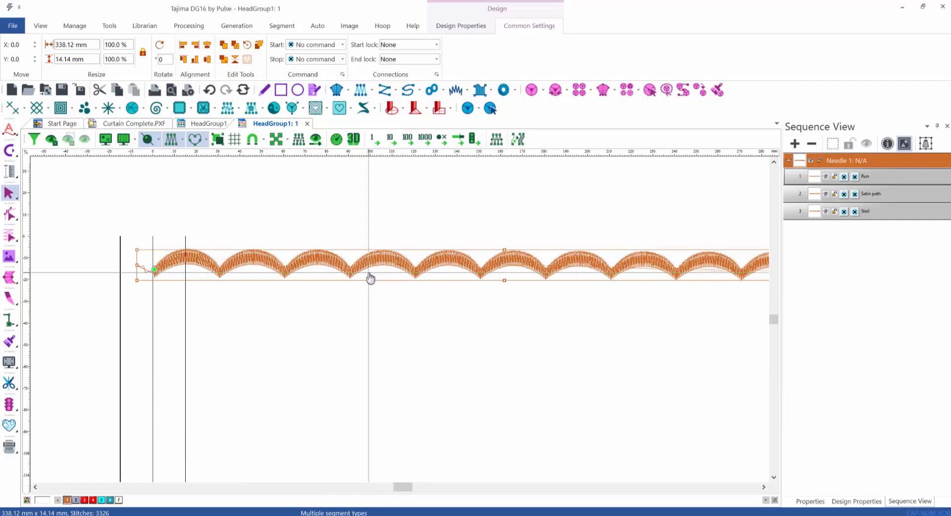
drag(380, 279, 380, 286)
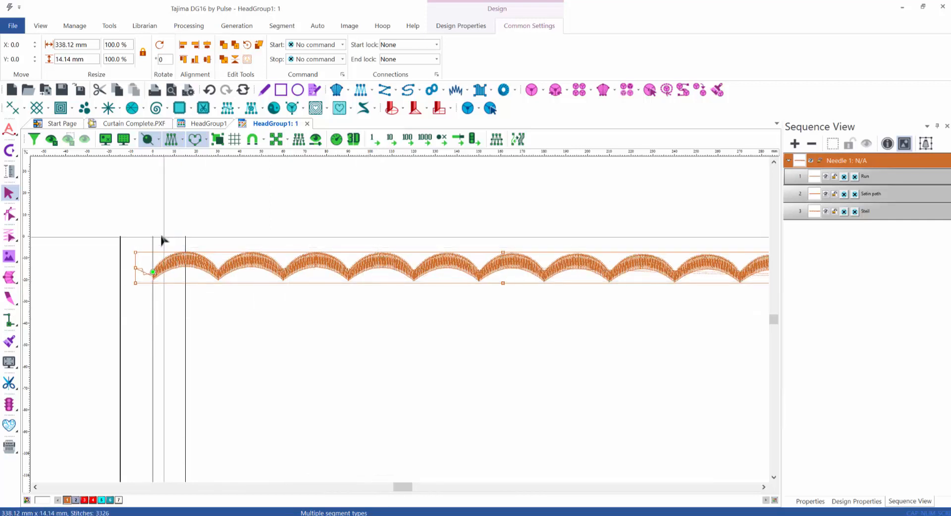
scroll(154, 248, up, 1)
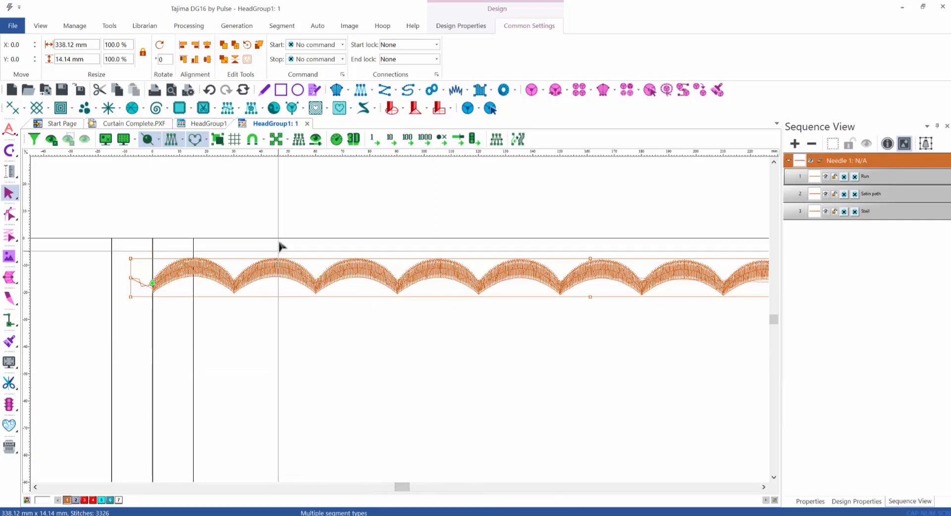
click(360, 225)
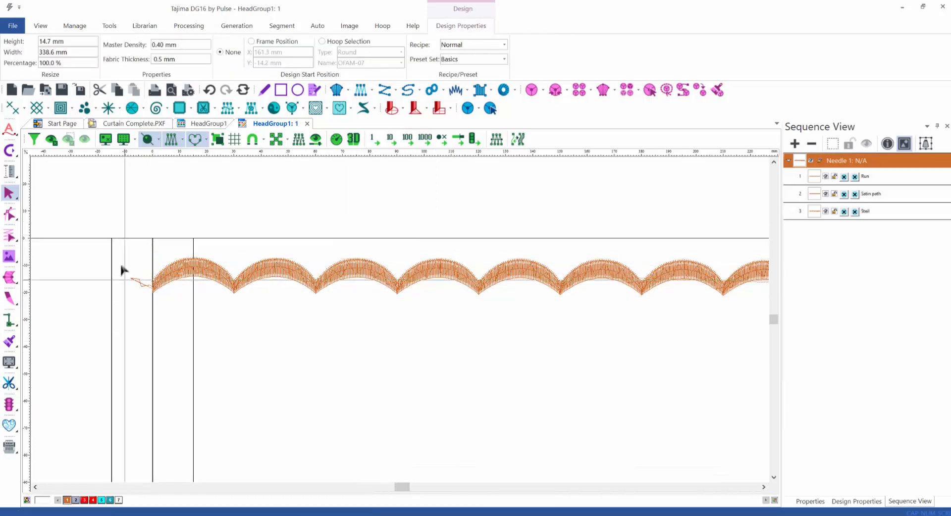
Step: Assign all segments of the border to Needle 6: Turquoise and deselect them
drag(103, 239, 342, 334)
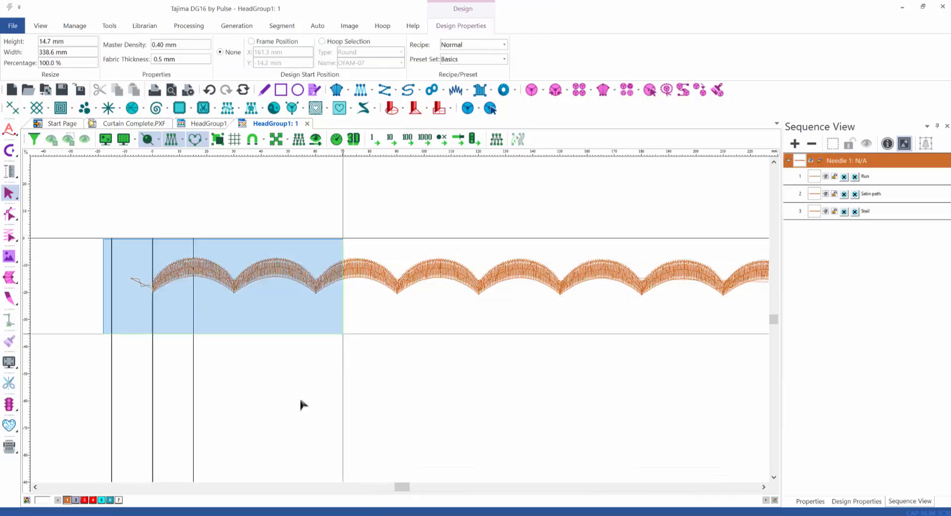
click(110, 501)
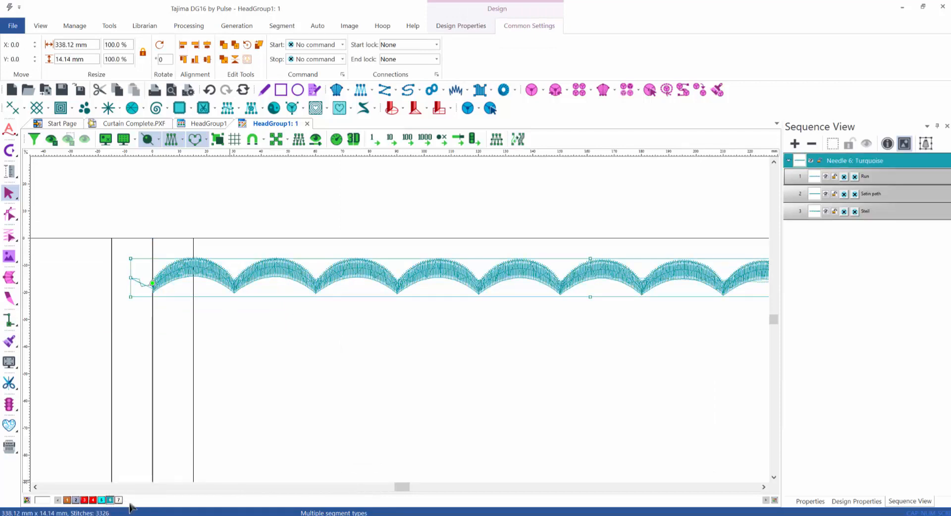
click(342, 424)
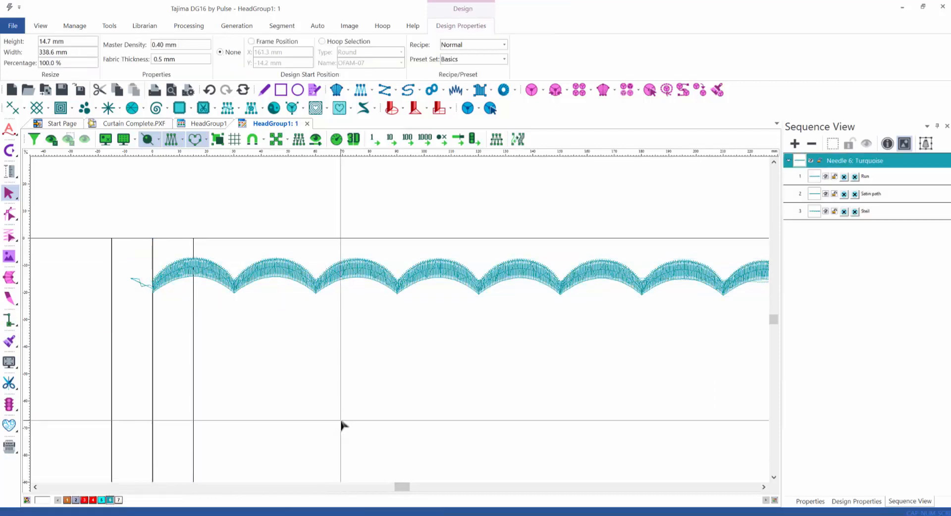
Step: Draw an artwork rectangle about 330 by 21 mm around the border, from the 0 mm to the 330 mm line and up to the embroidery area's upper edge
scroll(342, 424, down, 3)
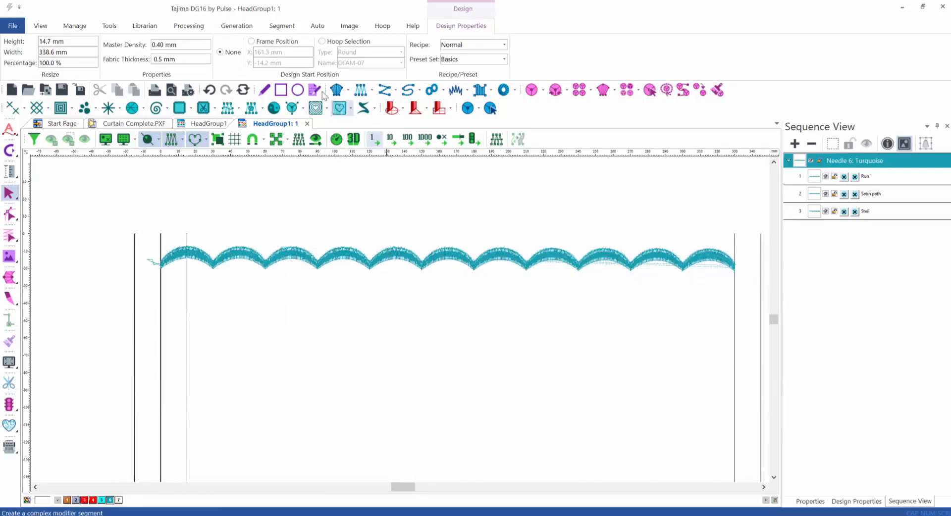
click(282, 92)
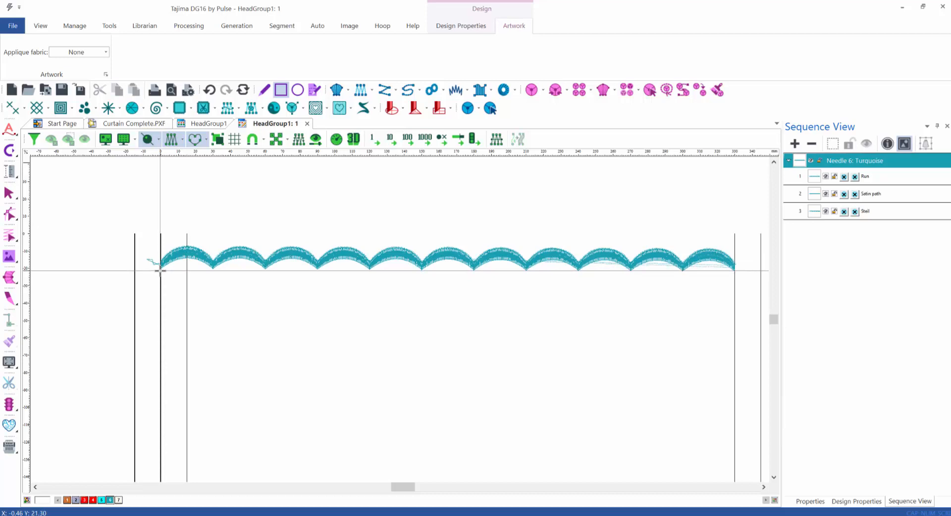
drag(160, 270, 735, 240)
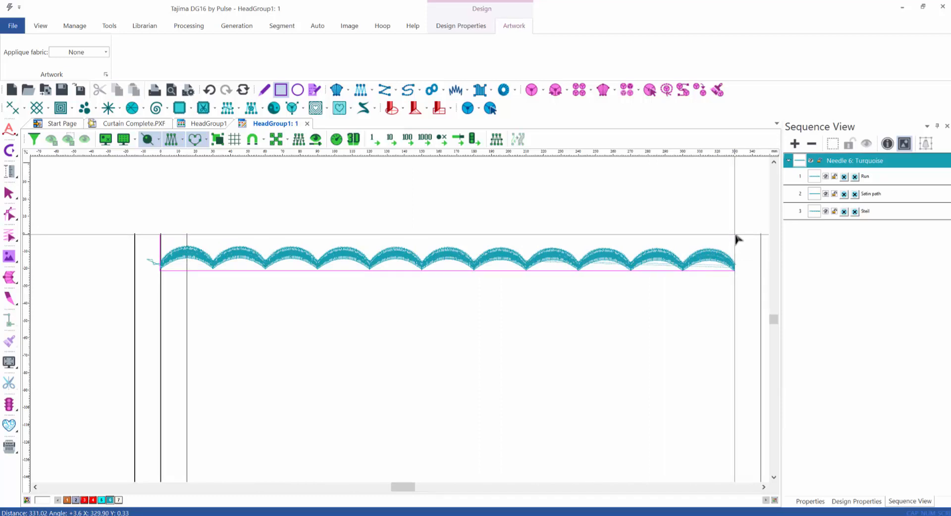
drag(735, 239, 736, 239)
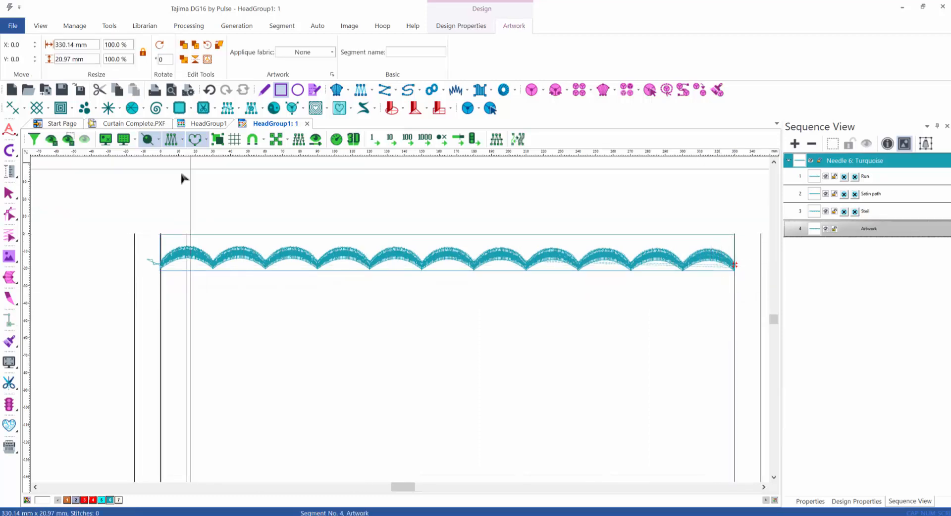
Step: Copy the border together with its artwork rectangle, and delete the rectangle from this design
key(ctrl+a)
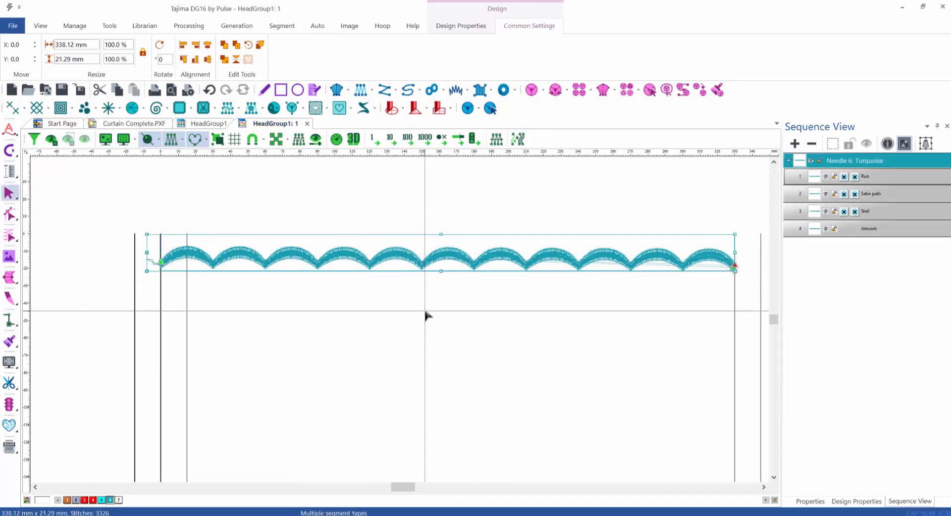
click(378, 240)
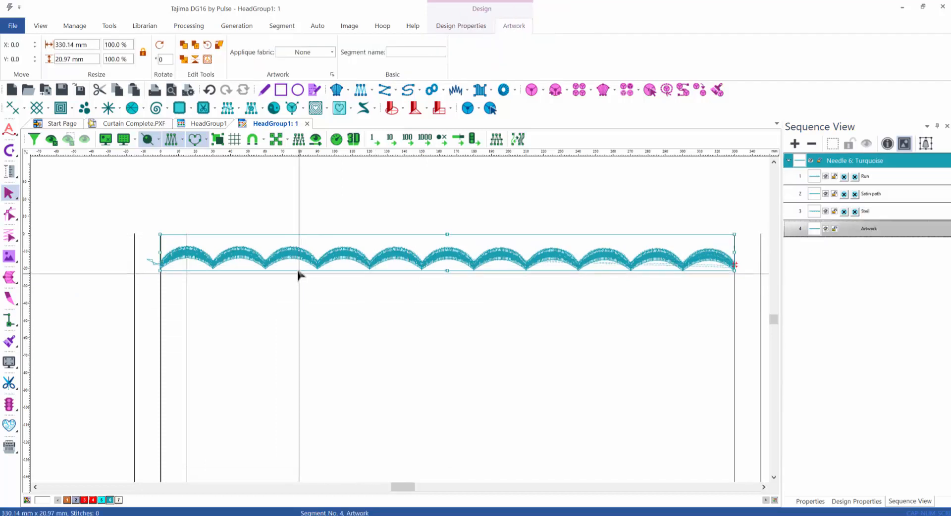
key(Delete)
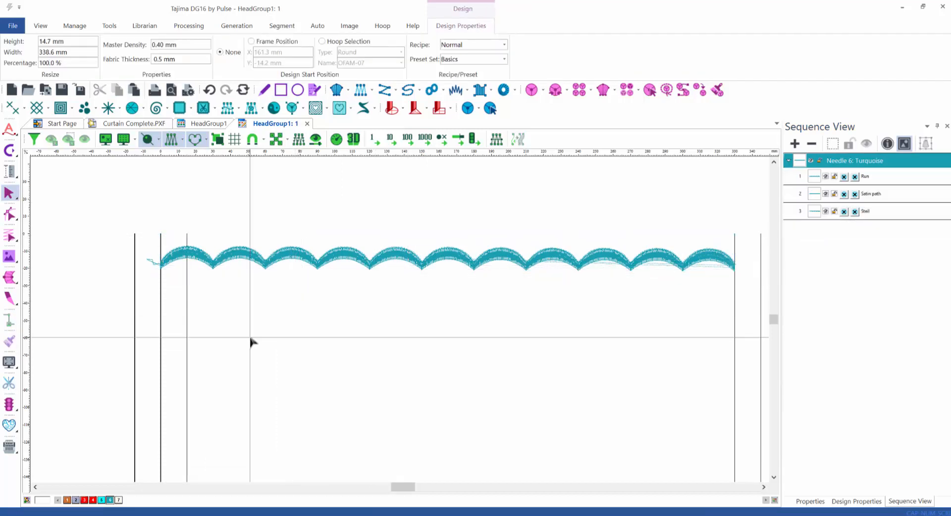
click(264, 90)
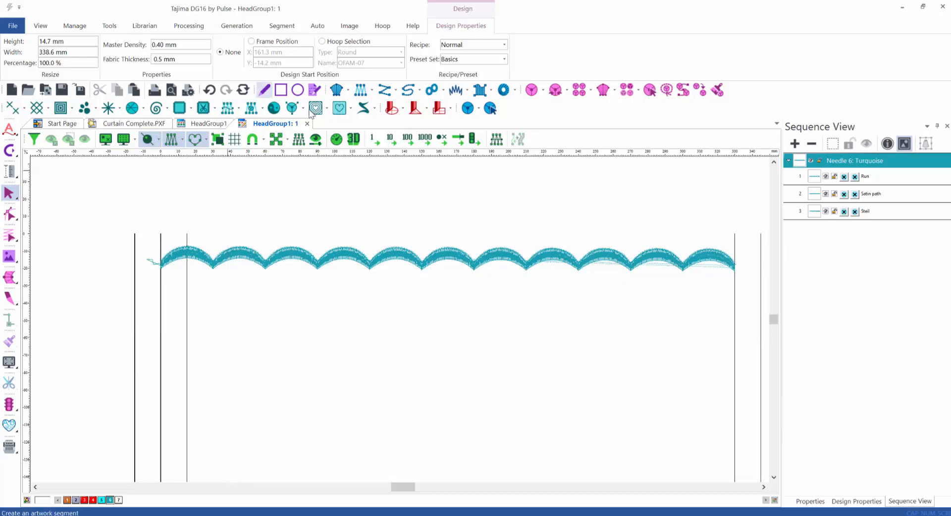
Step: Add cycle 2 to the head group and load Curtain Corner Right.PXF into it for head 1
click(307, 123)
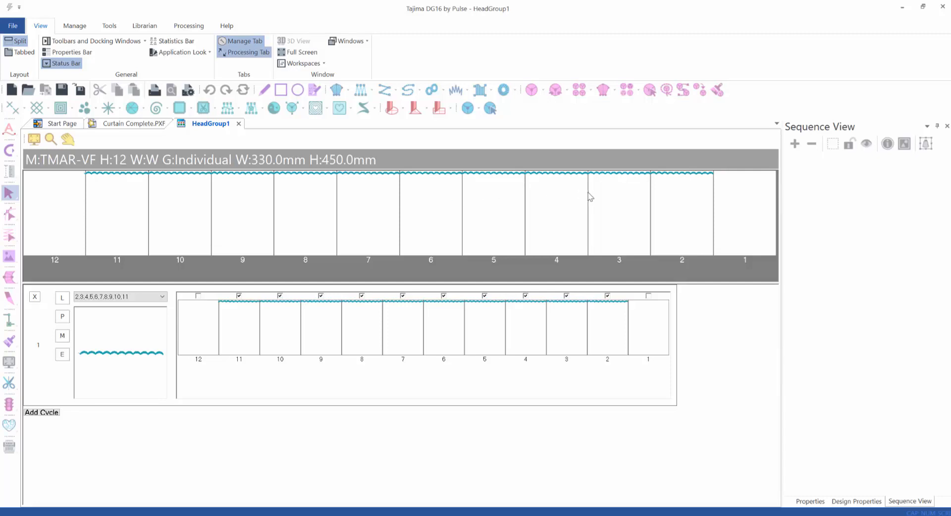
click(42, 413)
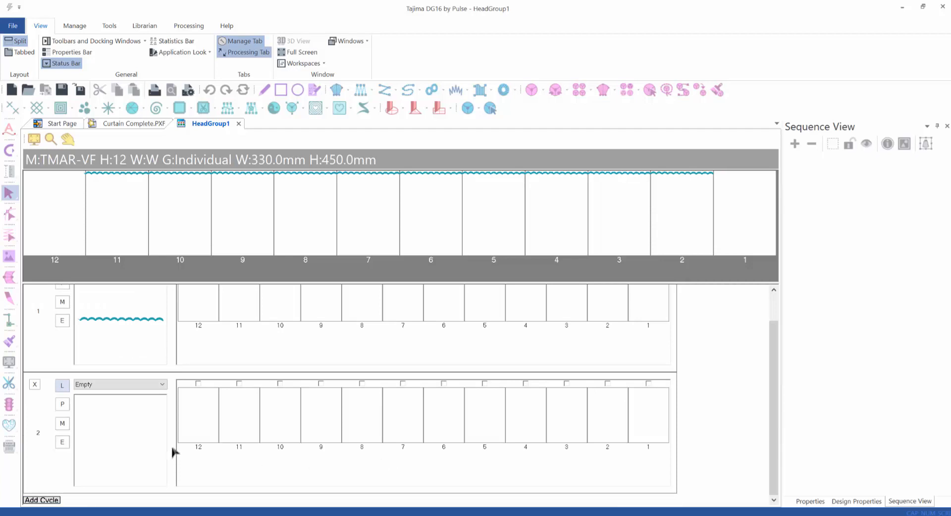
click(62, 387)
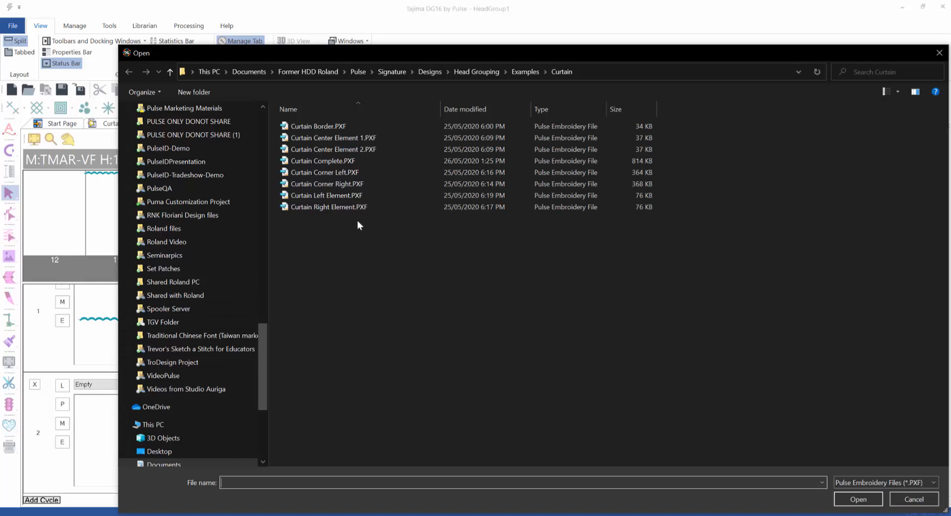
click(349, 186)
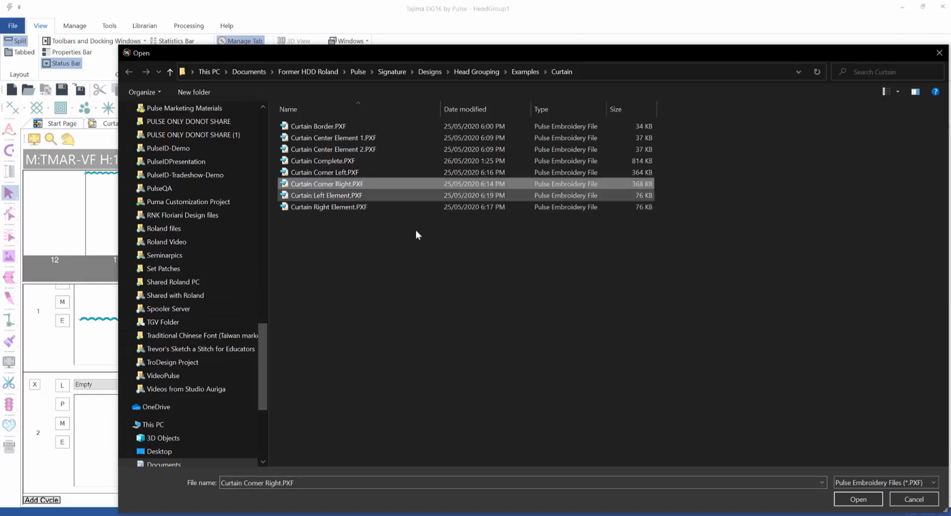
click(874, 501)
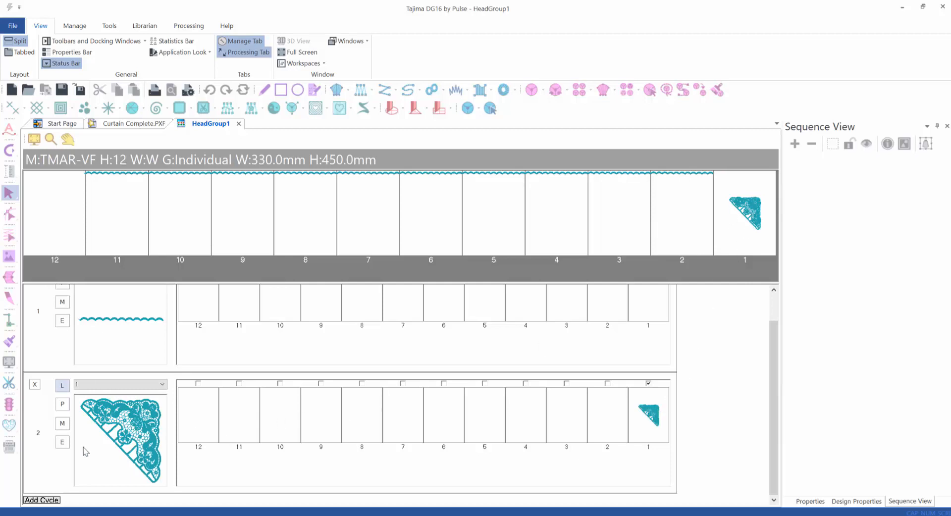
Step: Open cycle 2's corner design for editing and paste the copied border and rectangle into it
click(63, 448)
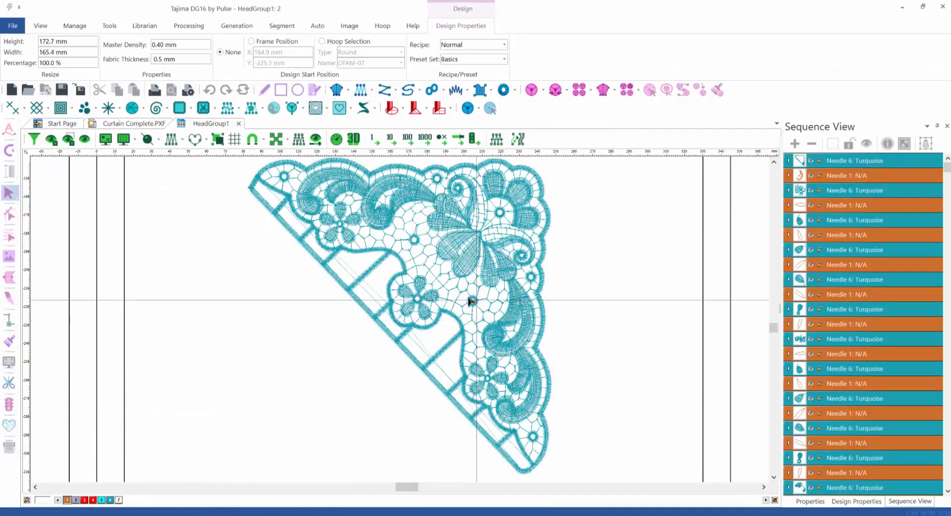
scroll(470, 317, down, 2)
scroll(470, 314, down, 1)
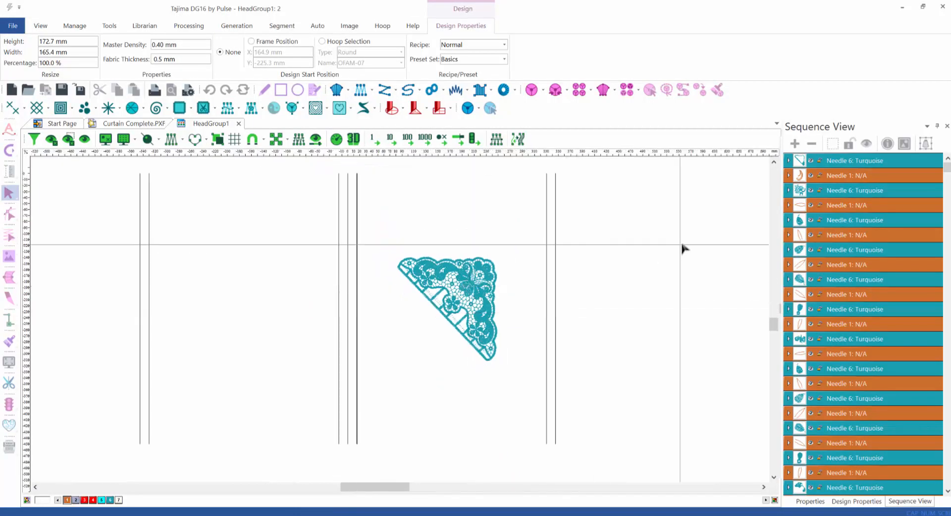
click(773, 162)
click(773, 162)
click(773, 162)
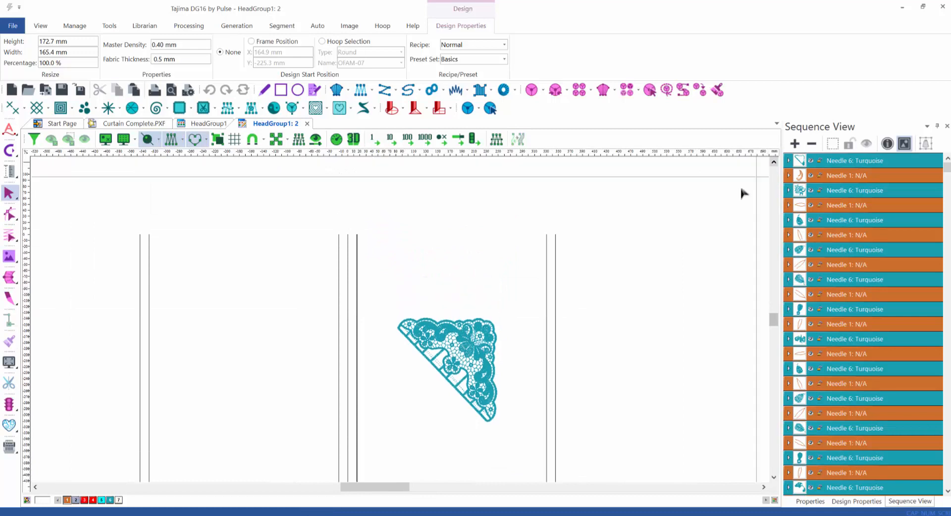
key(ctrl+v)
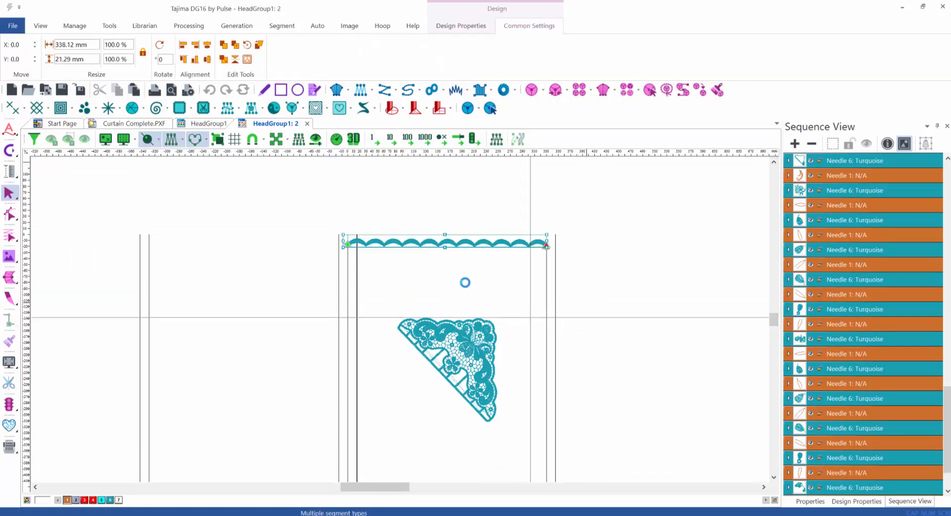
key(ctrl+0)
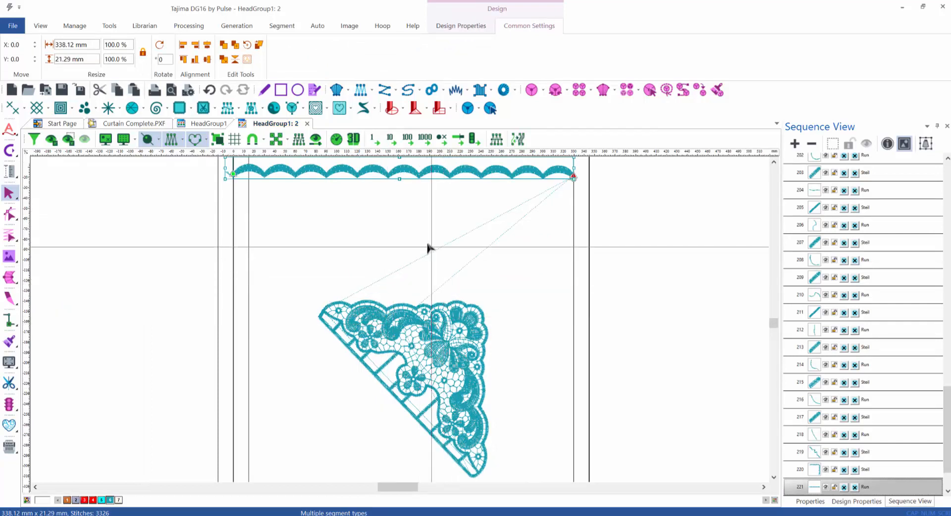
Step: Move the pasted border and rectangle into the adjacent head's area so that they end near the 0 mm vertical line
drag(427, 246, 580, 282)
drag(669, 218, 341, 218)
scroll(365, 206, up, 5)
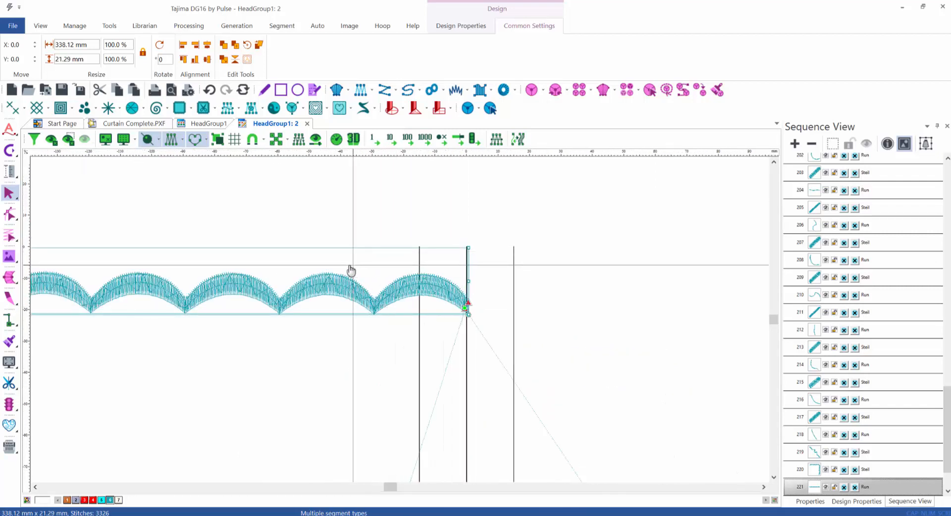
Step: Fine-position the pasted border so its rectangle fits between the -330 mm and 0 mm lines, flush with the embroidery area's upper edge
drag(352, 265, 352, 266)
drag(385, 340, 682, 345)
drag(362, 335, 663, 347)
drag(275, 357, 580, 372)
drag(254, 376, 366, 381)
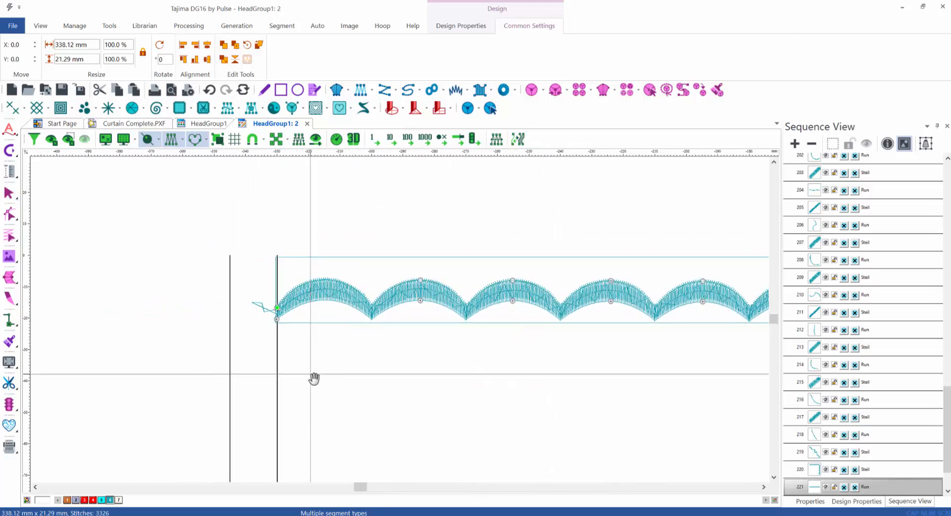
key(Escape)
drag(325, 265, 327, 272)
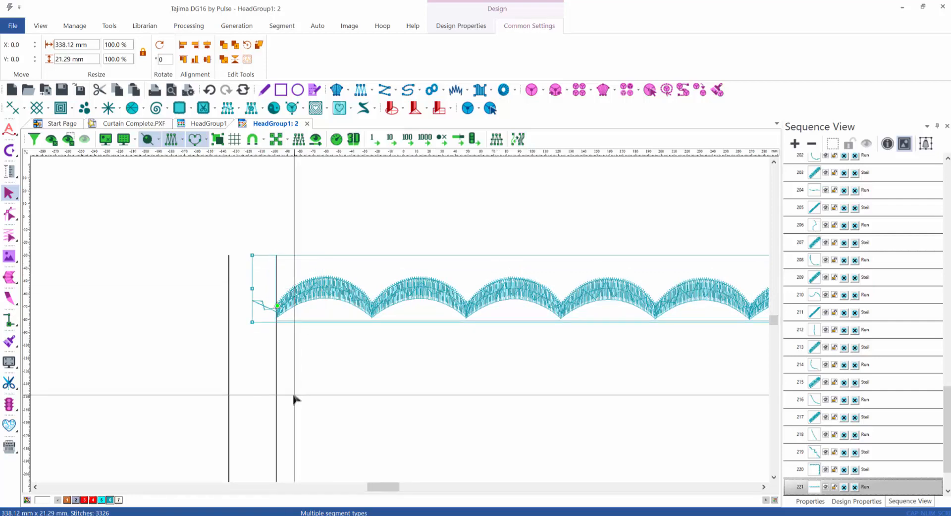
Step: Select the whole lace corner and move it up against the end of the border at the 0 mm line
scroll(291, 399, down, 5)
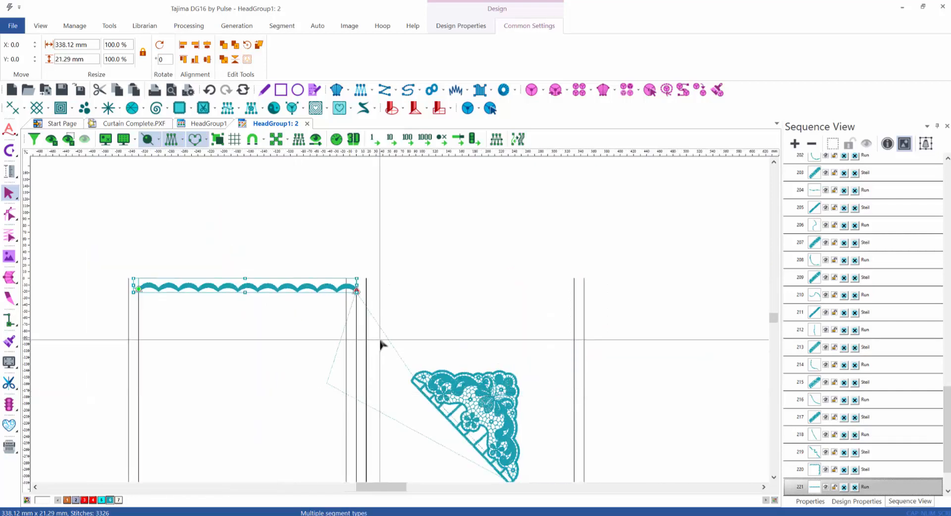
scroll(383, 342, up, 3)
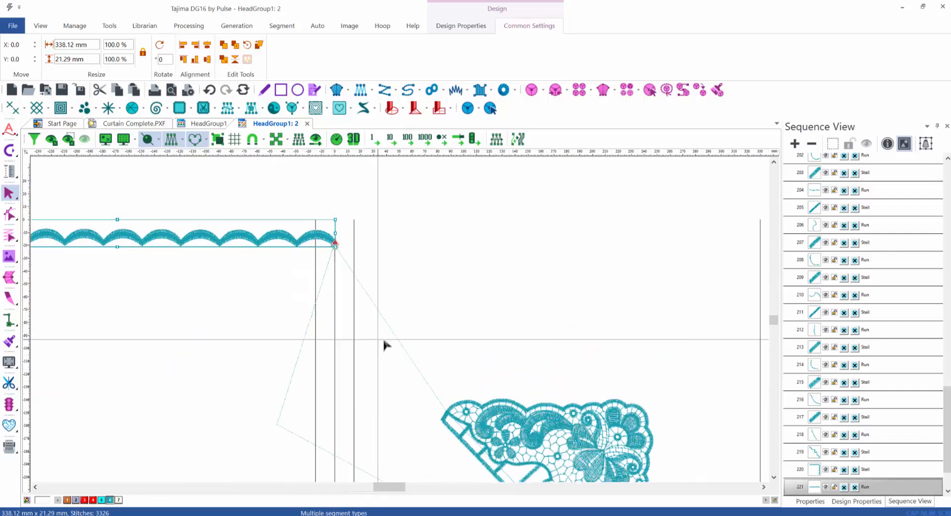
click(774, 478)
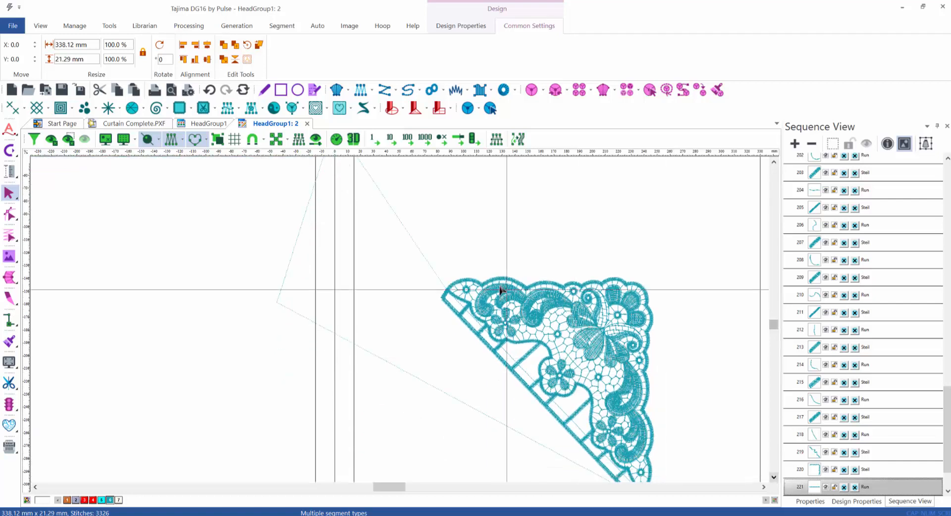
drag(713, 260, 436, 497)
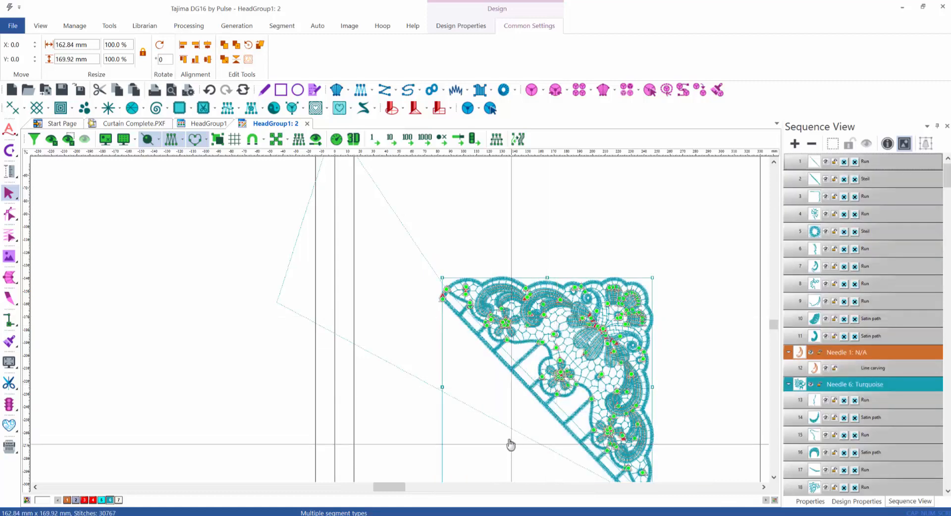
drag(510, 444, 588, 431)
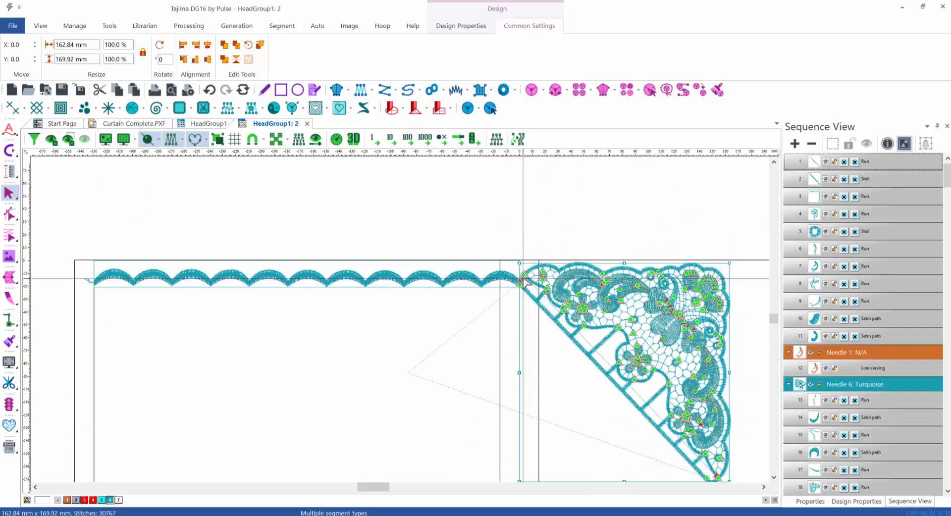
Step: Fine-position the lace corner so its tip meets the lower end of the border's last scallop, and deselect it
scroll(521, 272, up, 1)
scroll(520, 331, up, 4)
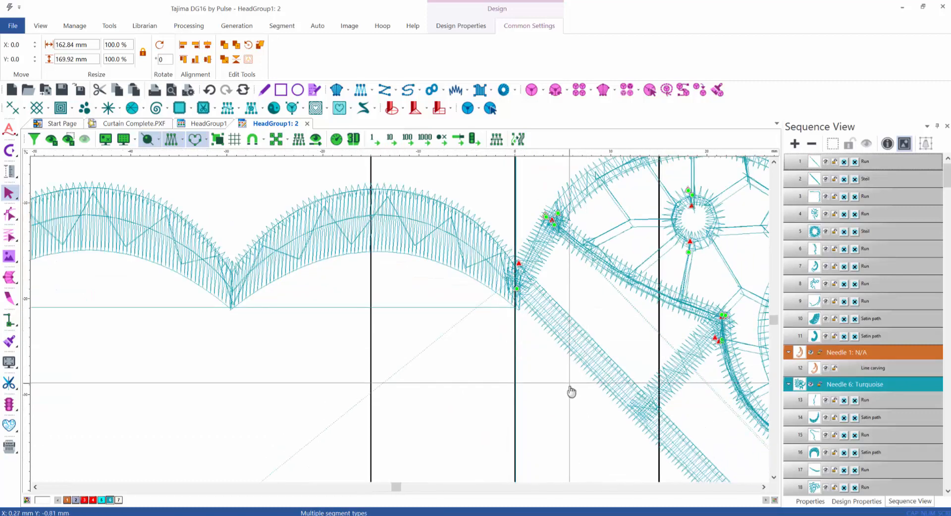
drag(570, 388, 570, 388)
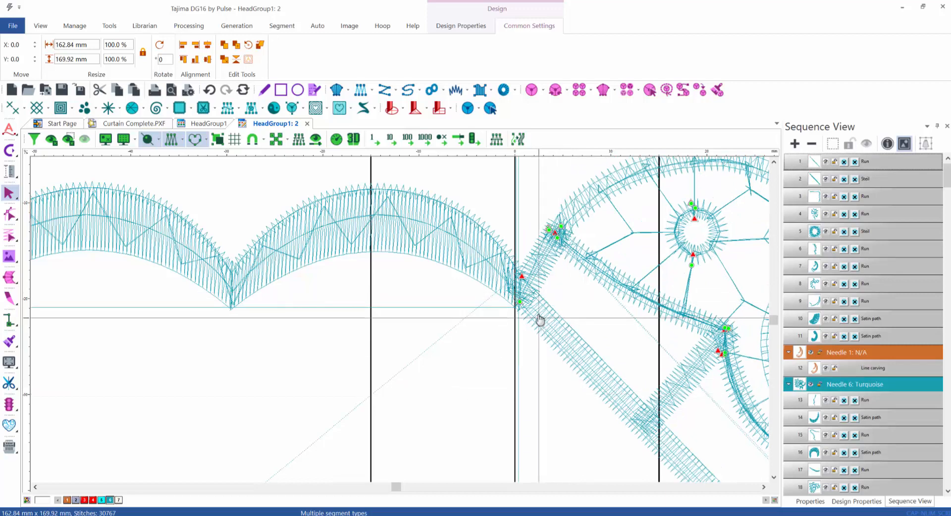
drag(563, 303, 572, 306)
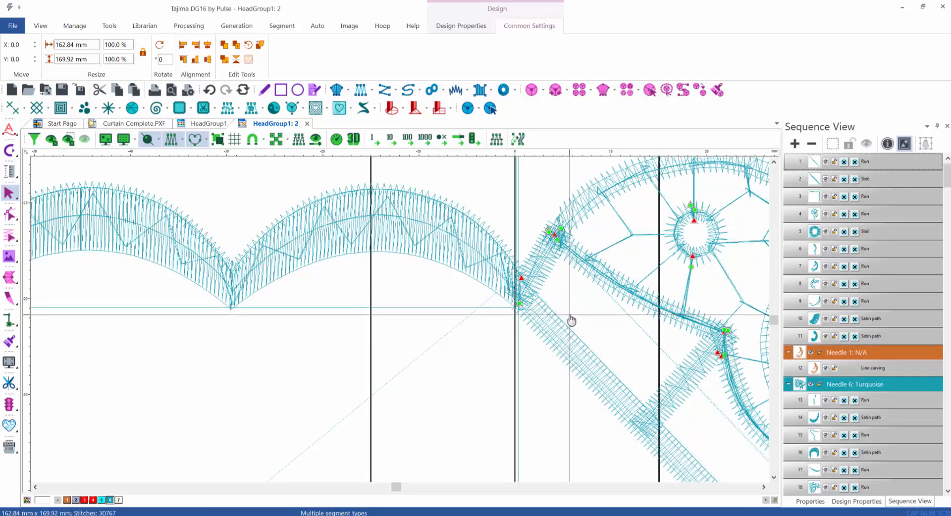
scroll(431, 314, down, 3)
scroll(431, 315, down, 2)
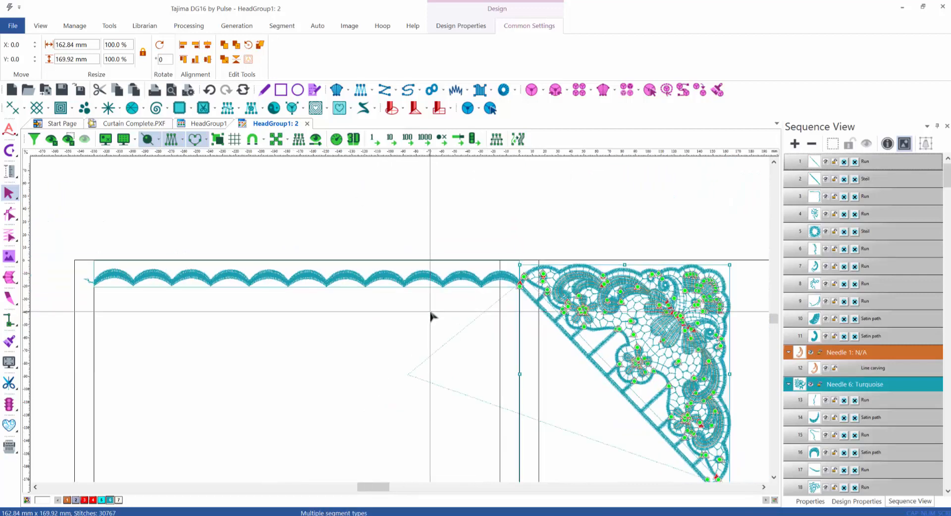
click(439, 210)
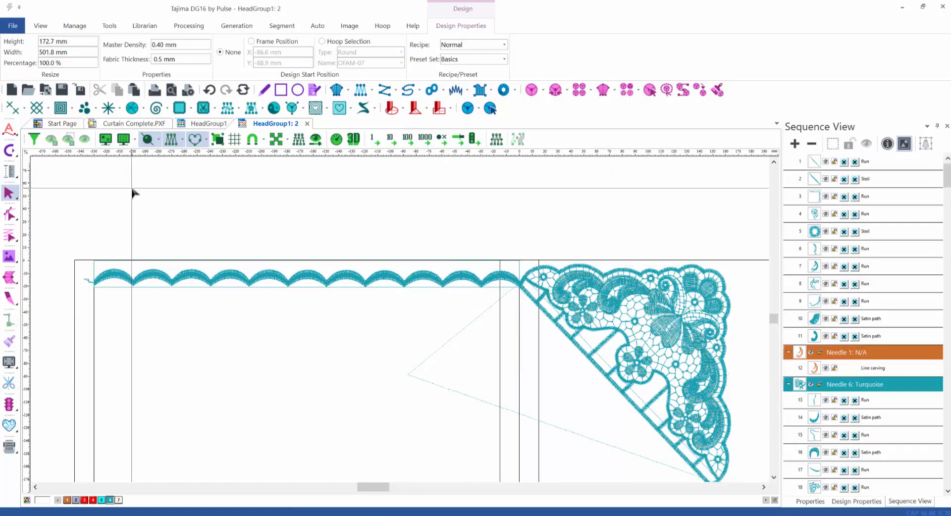
Step: Delete the pasted reference border and rectangle from the head 1 corner design, and close the design to return to the head group project
key(ctrl+a)
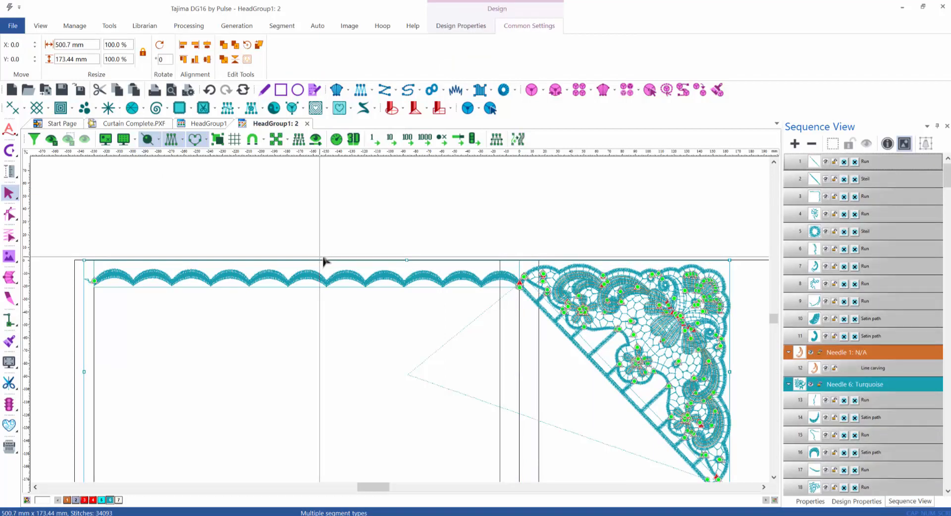
click(429, 249)
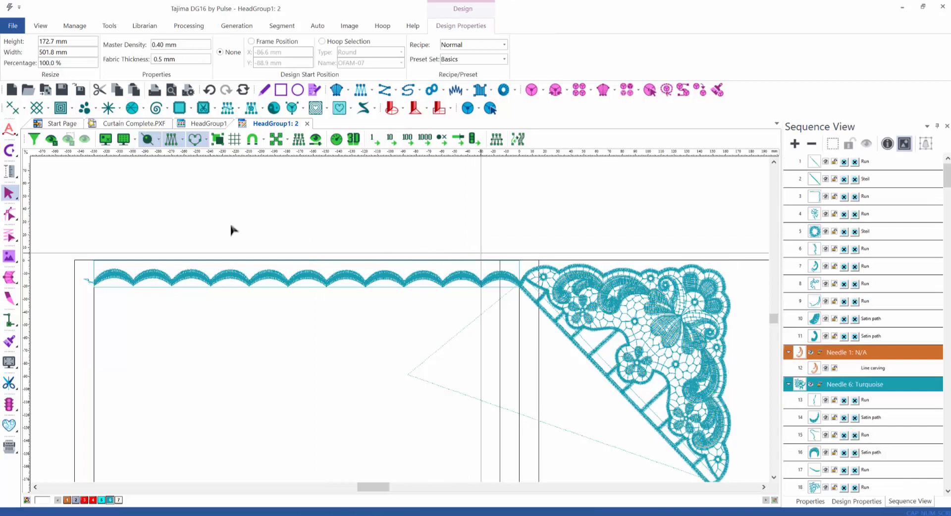
drag(67, 212, 447, 341)
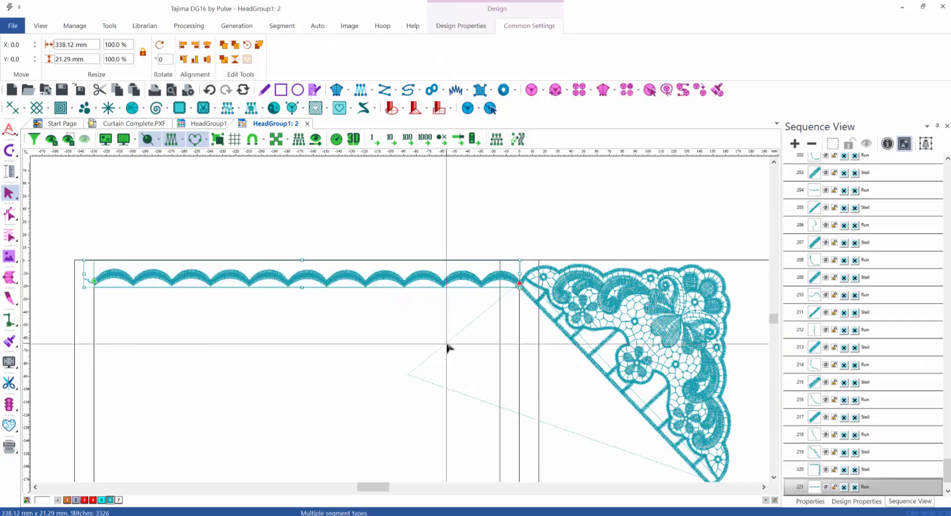
key(Delete)
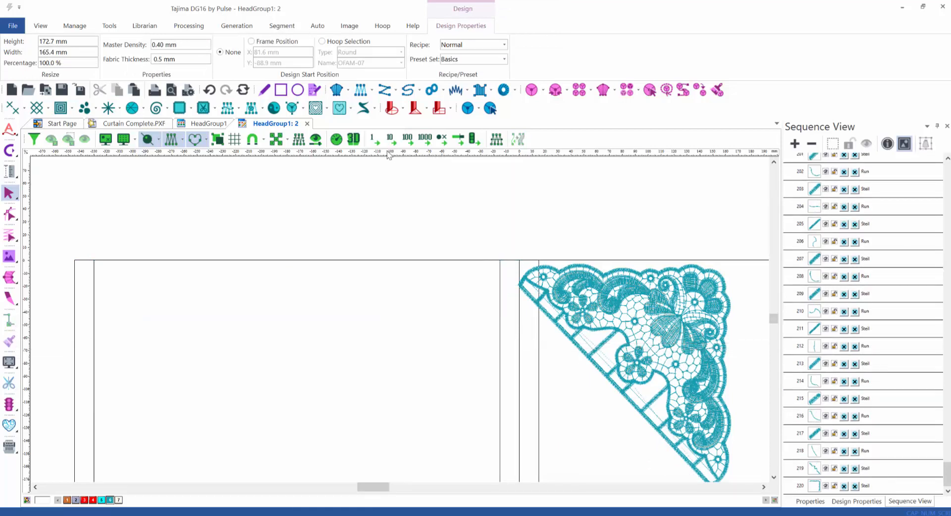
click(308, 123)
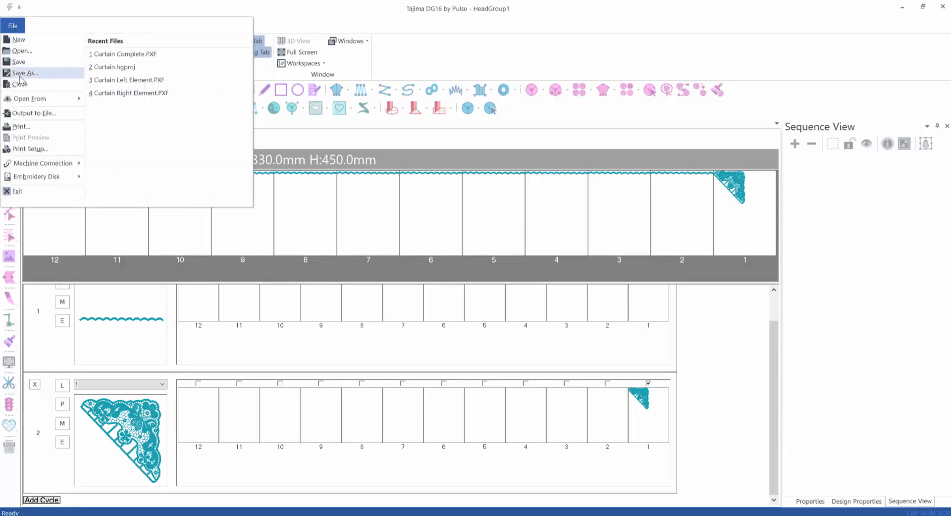
Step: Save the head group project as Curtain 2.hgproj in the Curtain folder, replacing the existing file
click(20, 77)
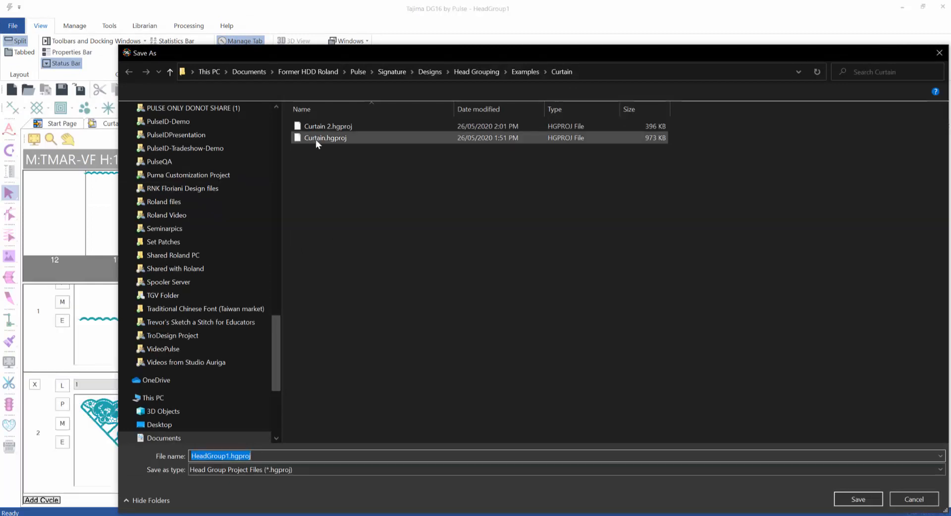
click(322, 128)
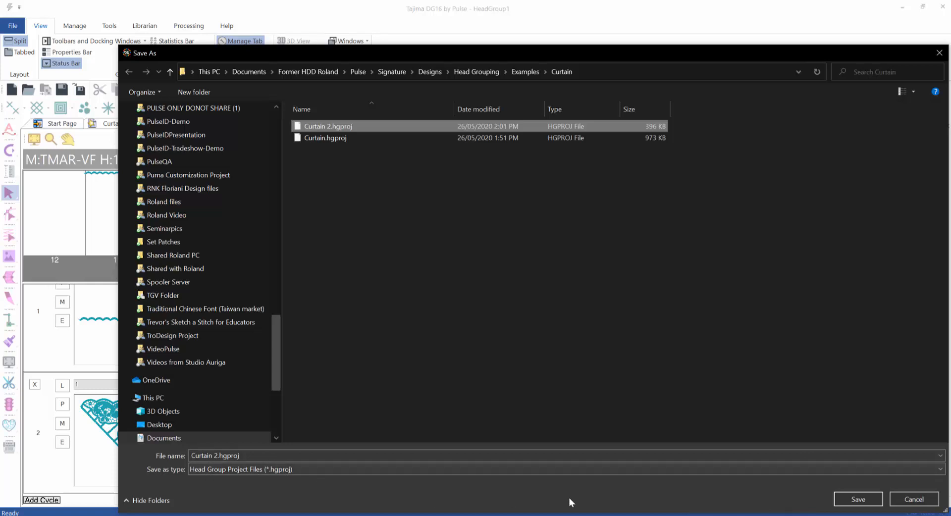
click(860, 499)
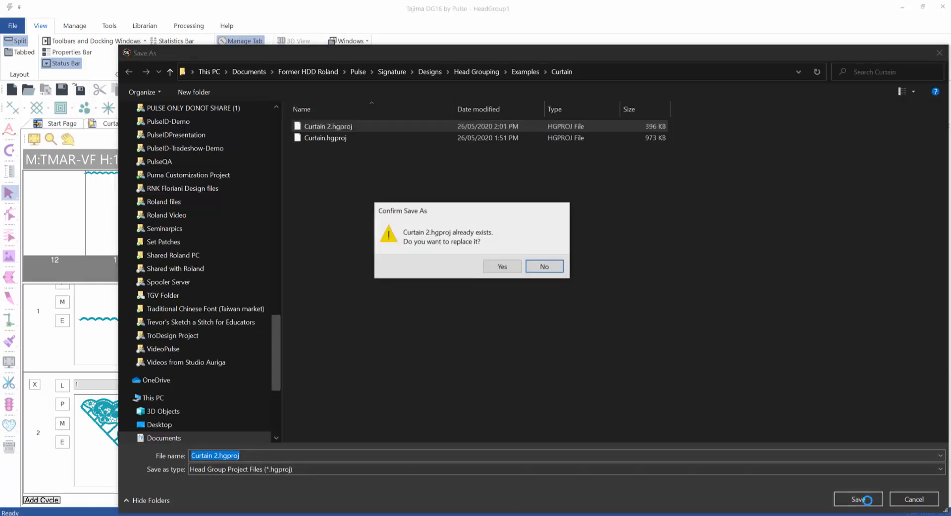
click(506, 267)
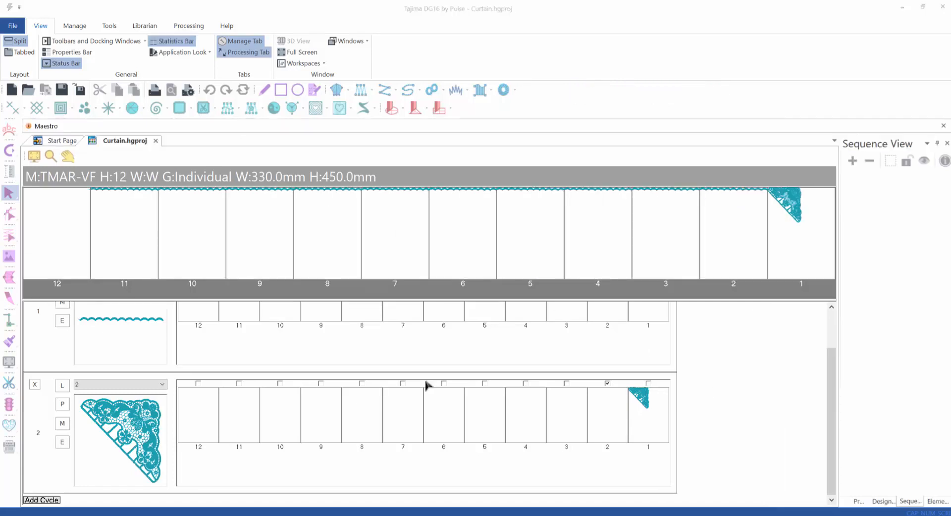
Step: Add a third cycle and load Curtain Corner Left.PXF from the Curtain examples folder into it, assigned to head 11
click(53, 501)
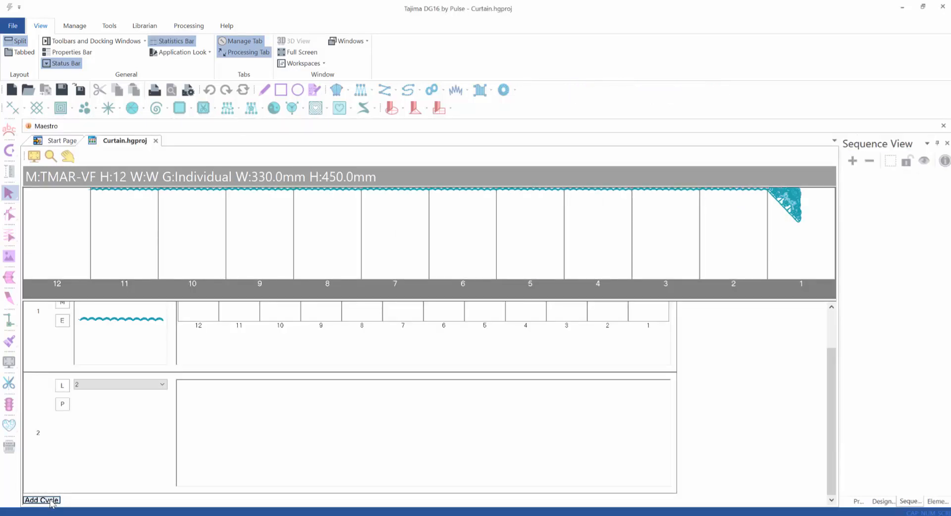
scroll(77, 488, down, 2)
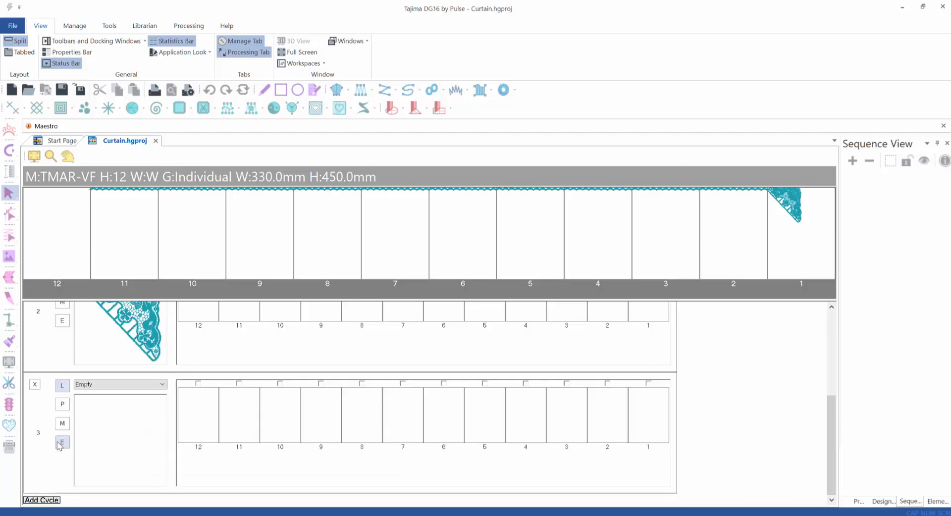
click(62, 388)
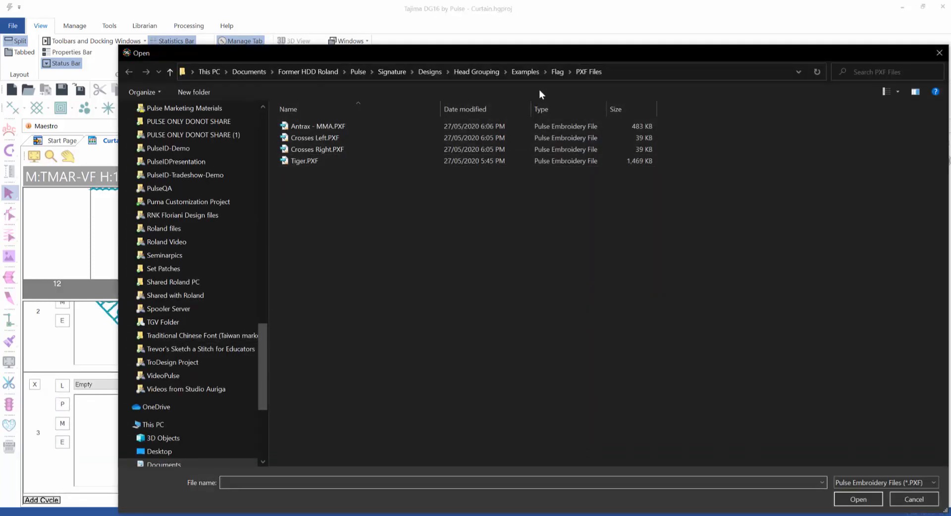
click(537, 70)
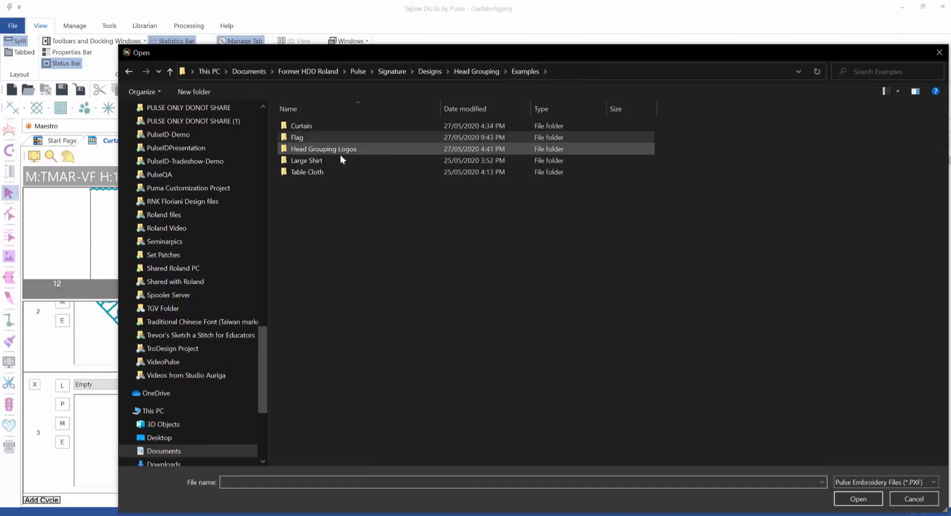
double_click(338, 127)
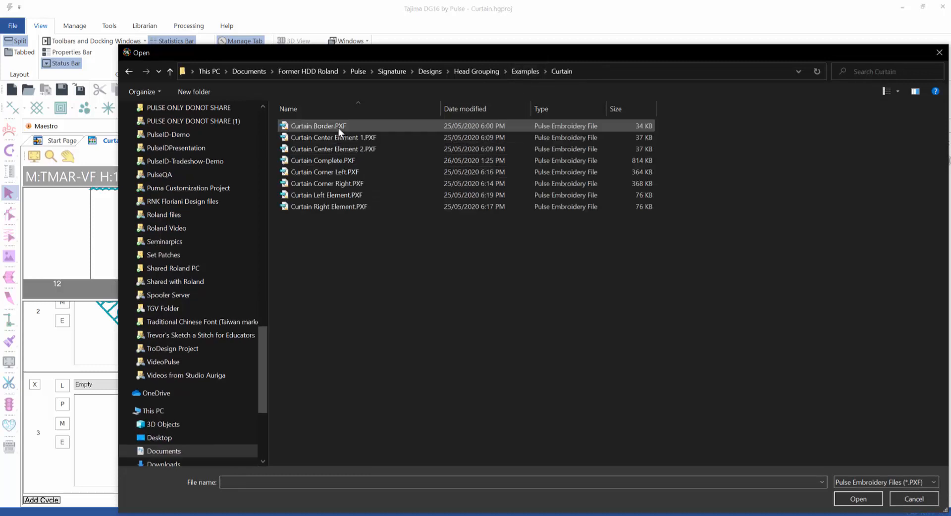
click(373, 172)
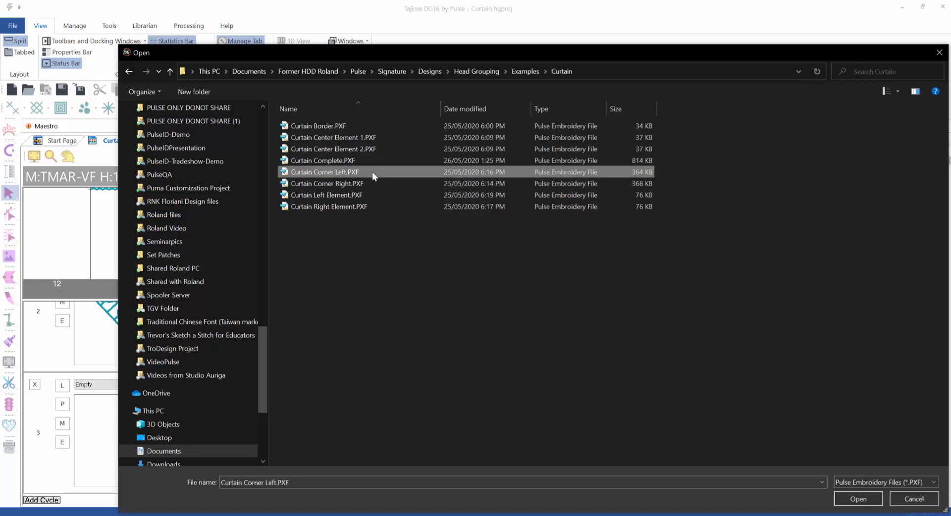
click(850, 498)
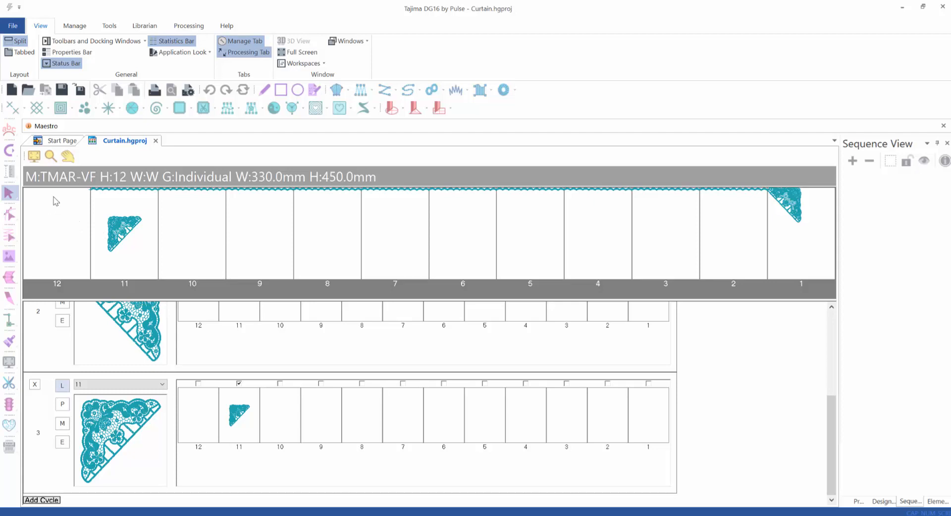
Step: Open the third cycle's corner design for editing and paste the border with its rectangle as an alignment reference
click(62, 443)
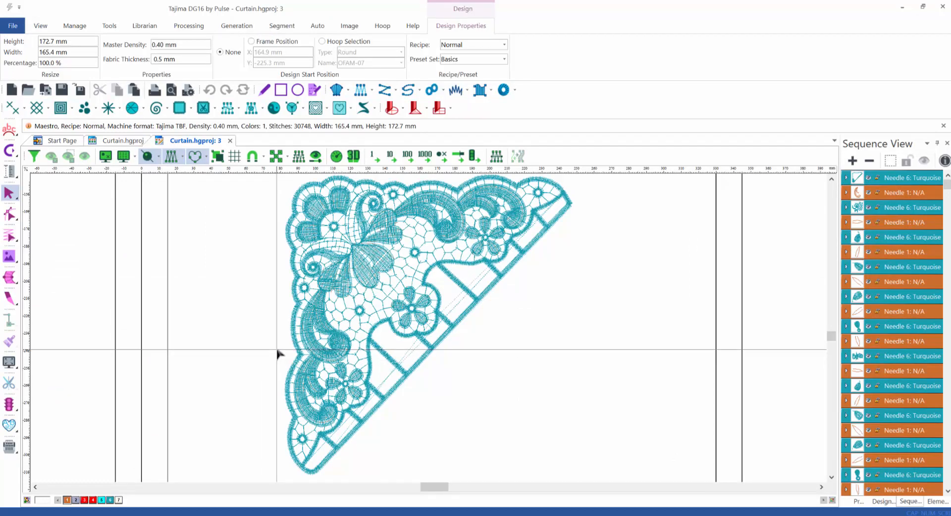
scroll(278, 355, up, 2)
scroll(278, 354, down, 5)
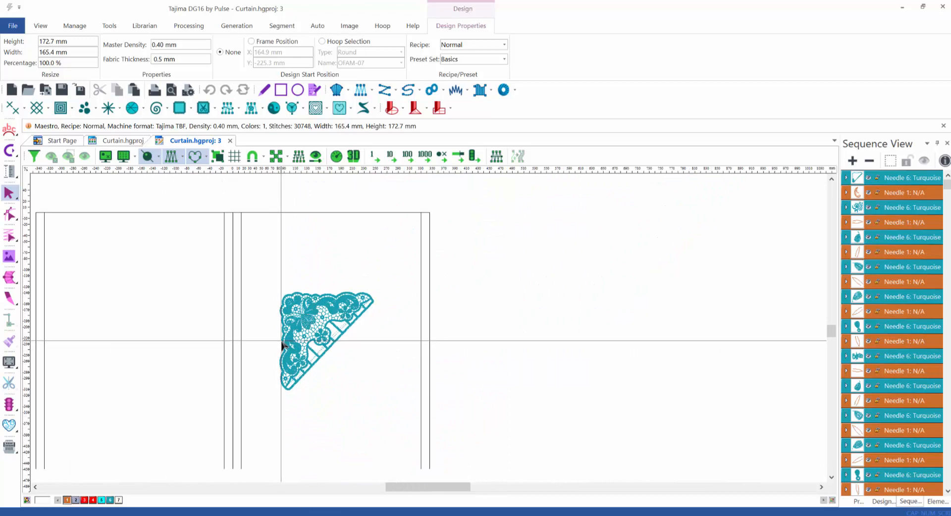
key(ctrl+v)
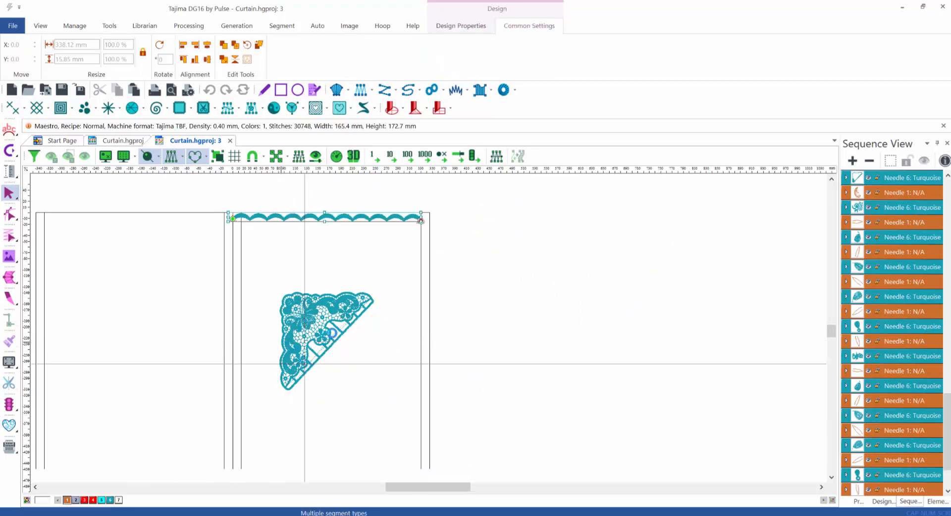
Step: Select the whole lace corner and move it up against the start of the pasted border at the 0 mm vertical line
scroll(257, 212, up, 6)
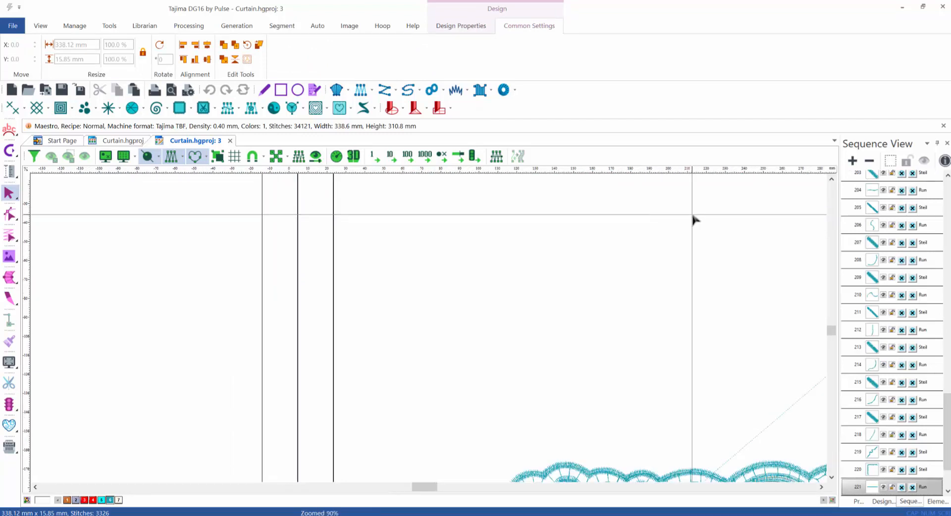
scroll(476, 223, down, 3)
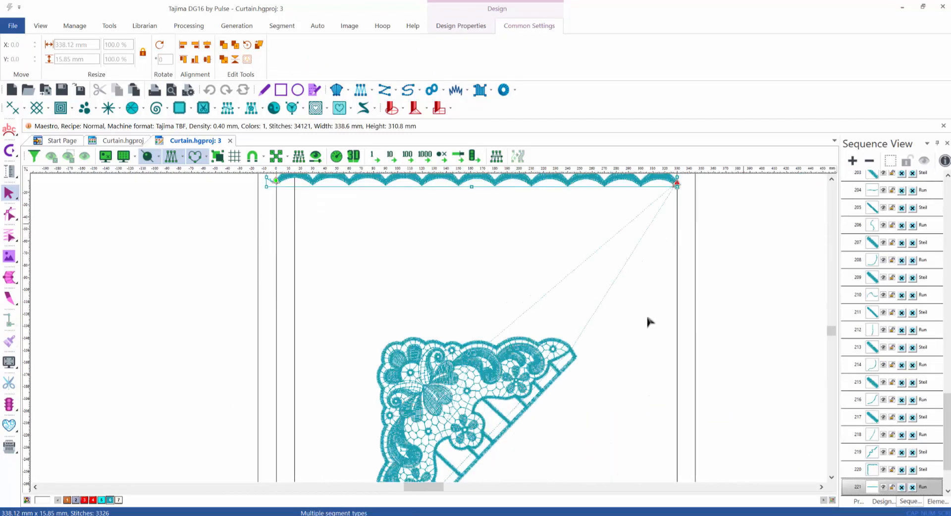
key(space)
drag(368, 260, 304, 491)
scroll(509, 267, down, 1)
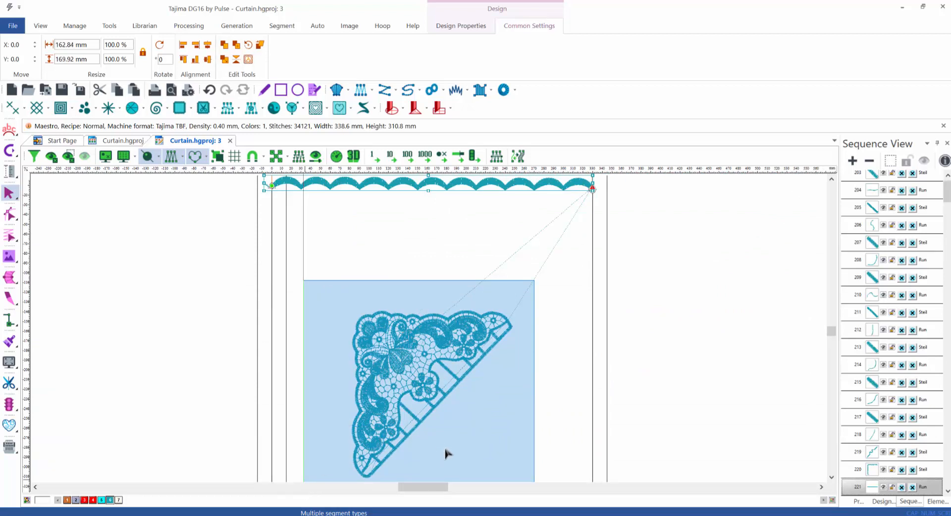
drag(431, 446, 251, 320)
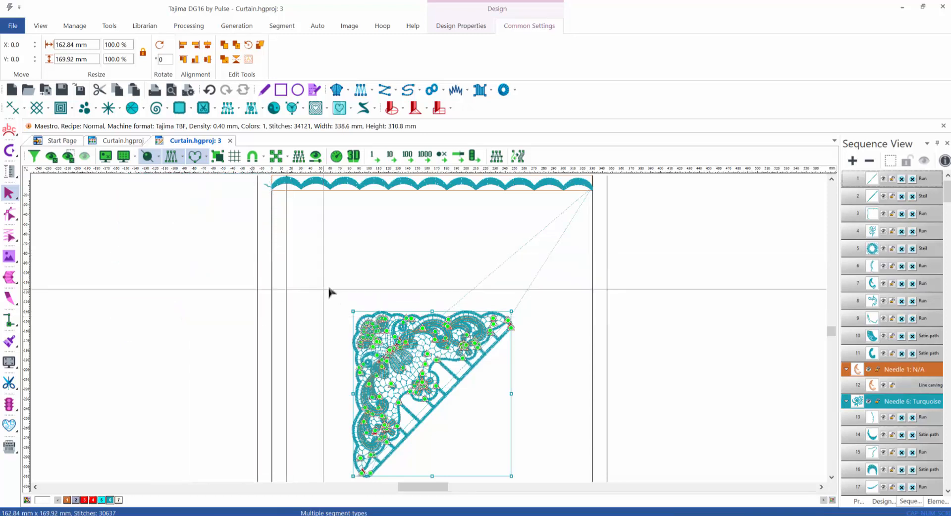
key(space)
drag(309, 221, 445, 344)
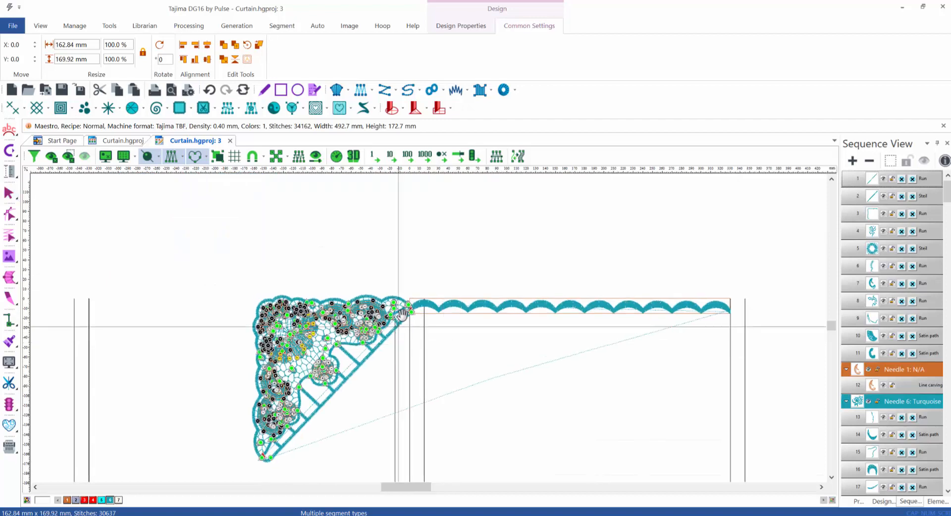
Step: Fine-position the lace corner so its tip meets the lower end of the border's first scallop at the 0 mm line
scroll(399, 321, up, 3)
scroll(400, 313, up, 3)
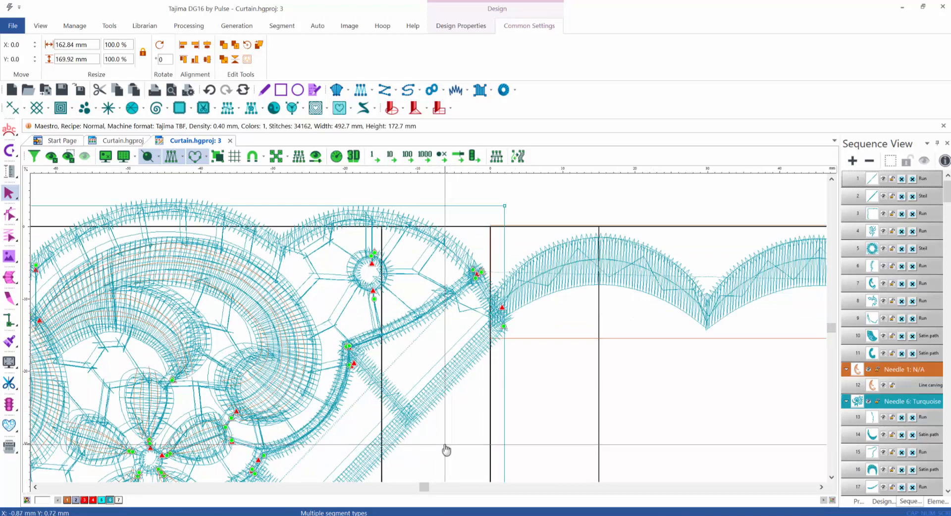
drag(442, 442, 442, 441)
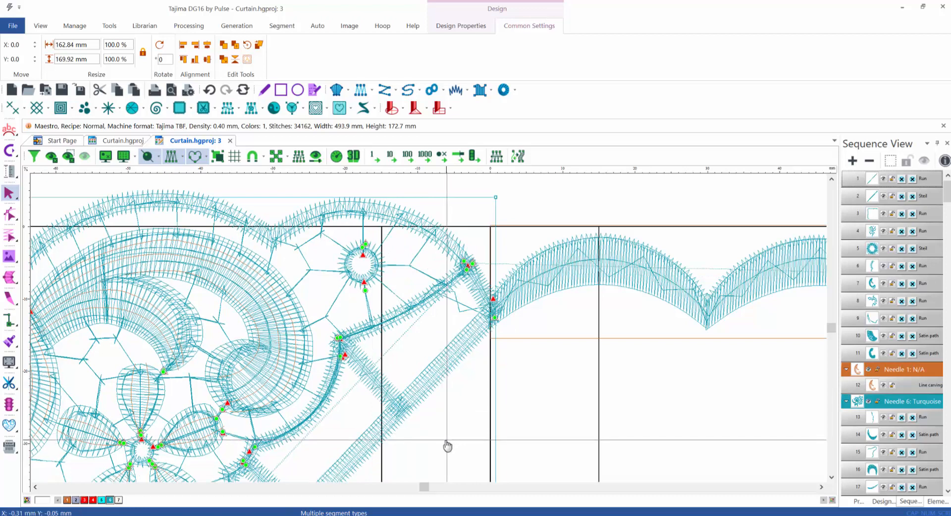
drag(446, 442, 445, 442)
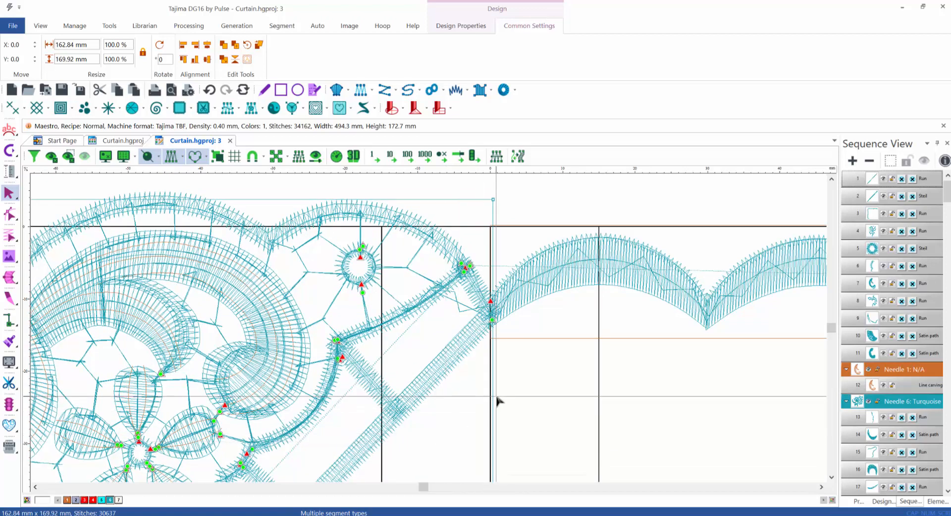
Step: Delete the pasted border and rectangle beside the aligned left lace corner, and return to the head group project
scroll(498, 401, down, 2)
scroll(497, 403, down, 4)
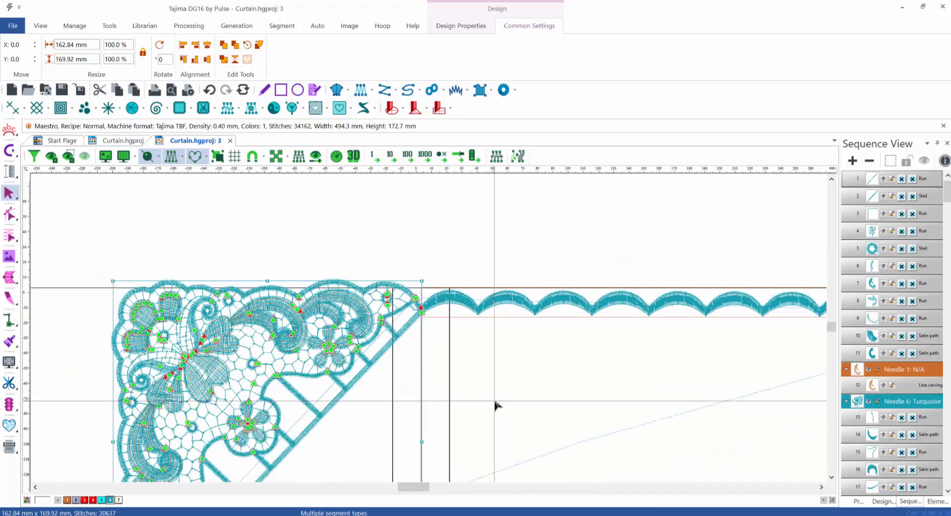
drag(495, 270, 729, 389)
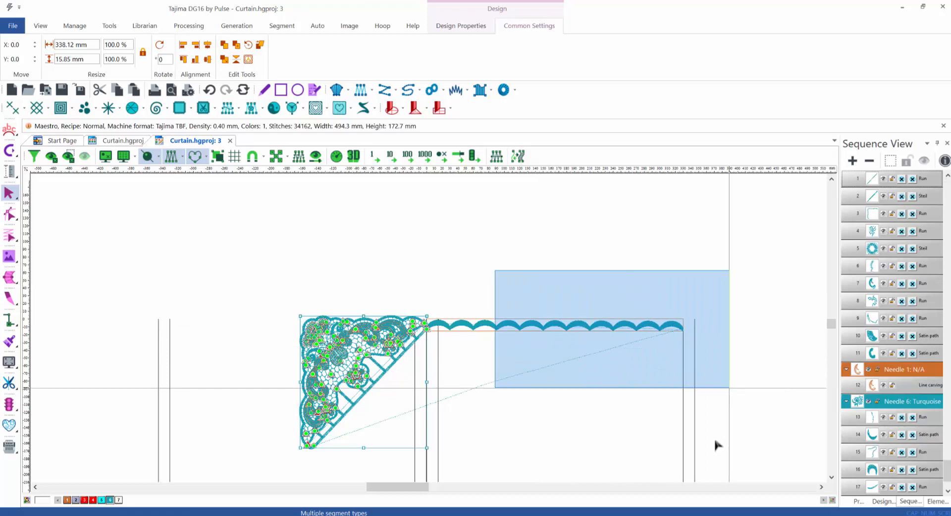
click(721, 441)
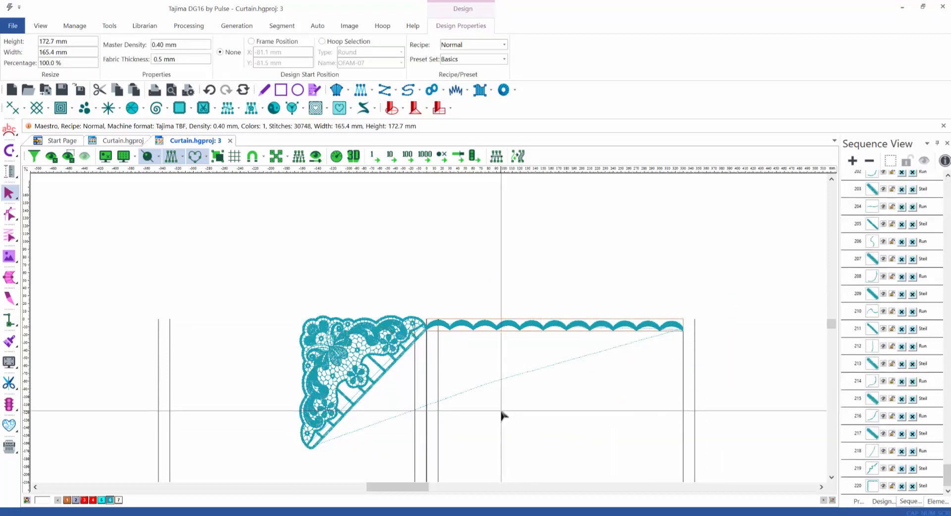
key(Delete)
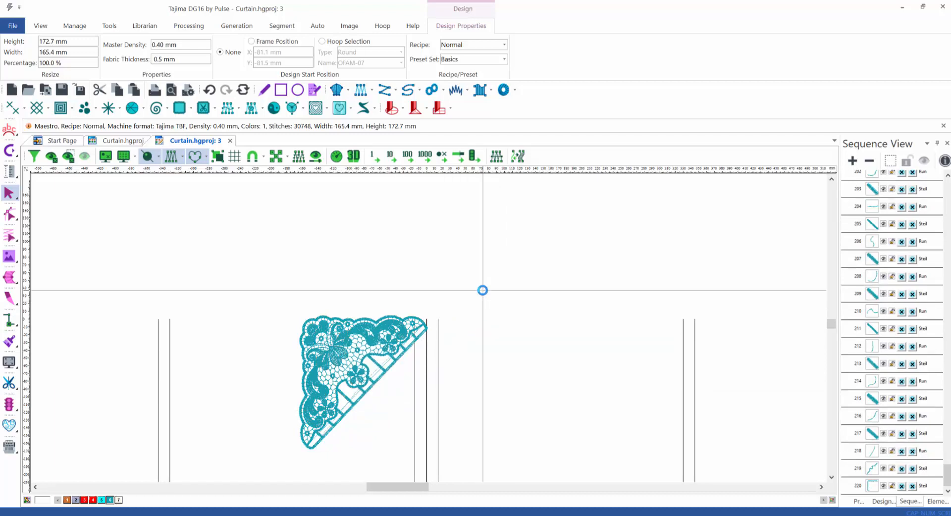
click(117, 143)
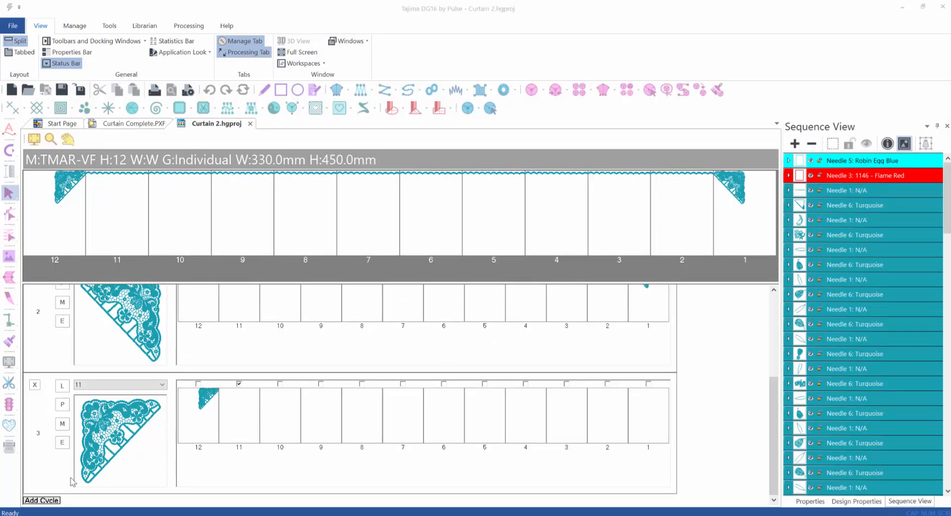
Step: Add a fourth cycle to the project and load Curtain Left Element.PXF into it
click(46, 502)
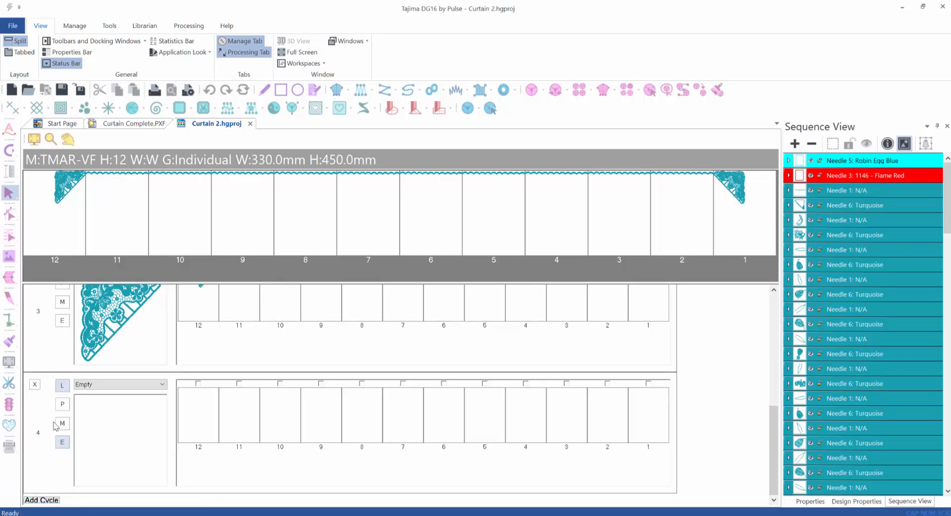
click(62, 389)
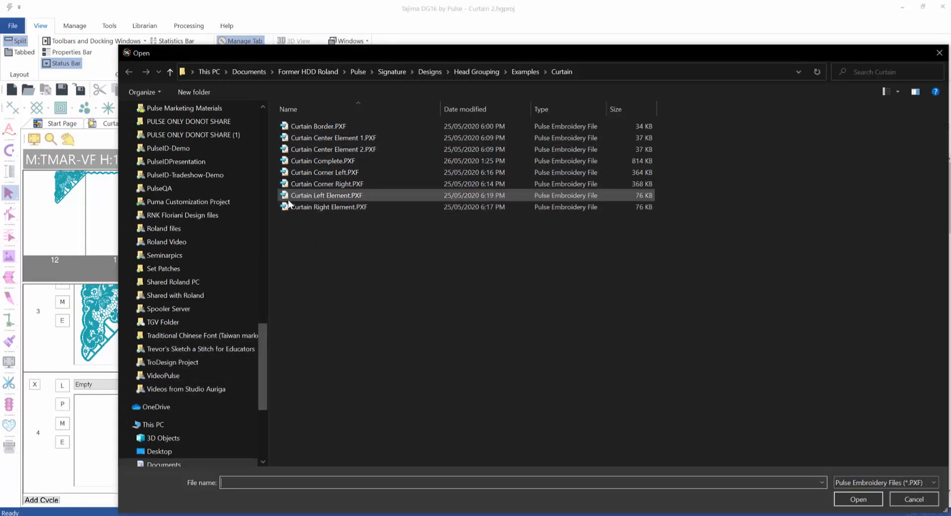
click(320, 200)
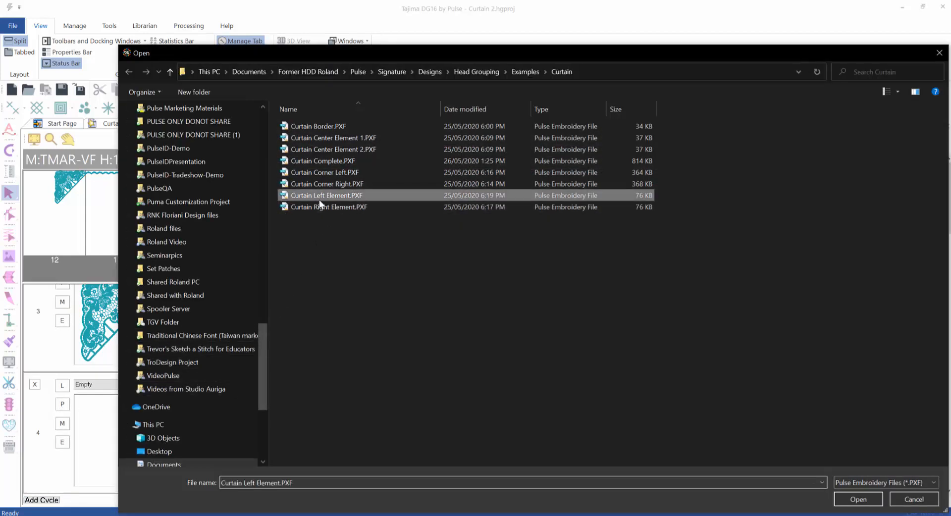
click(868, 501)
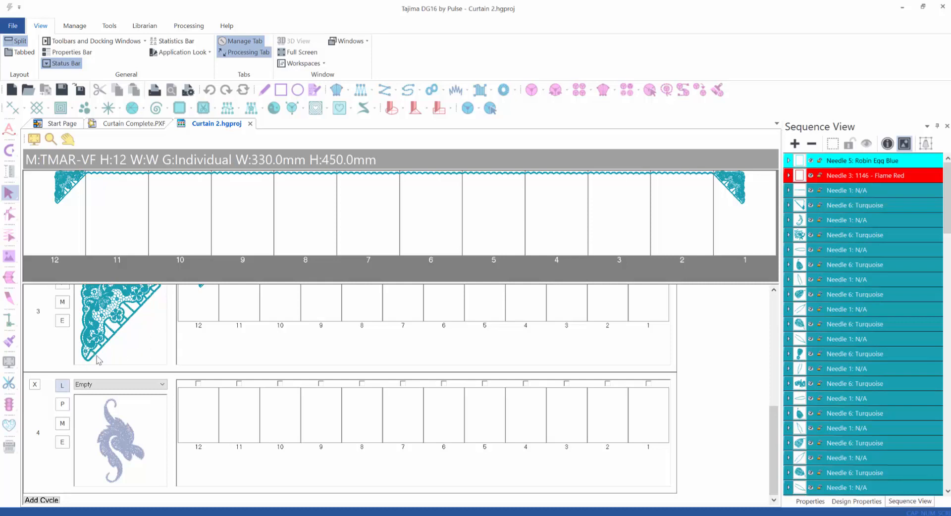
Step: Open the third cycle's lace corner for editing and draw a reference rectangle about 509 × 173 mm from its outer upper corner
click(63, 320)
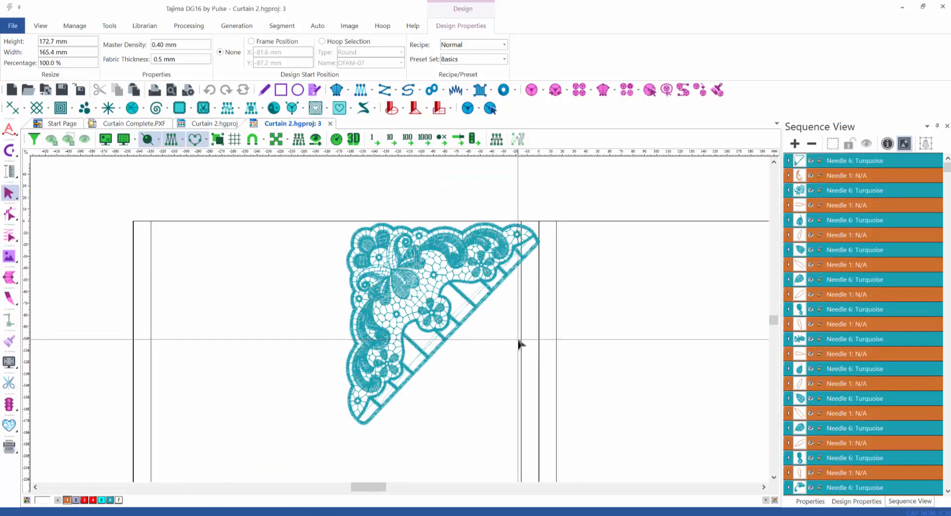
scroll(649, 453, down, 1)
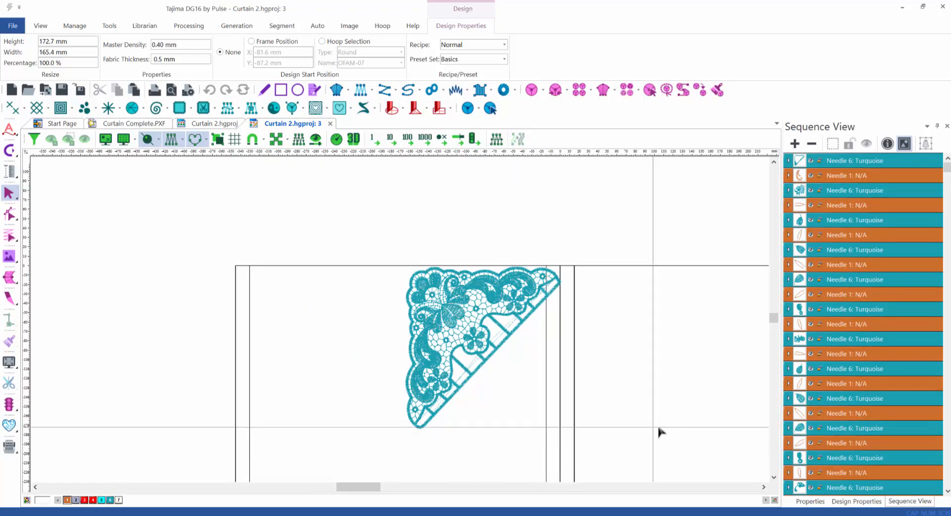
drag(582, 407, 510, 383)
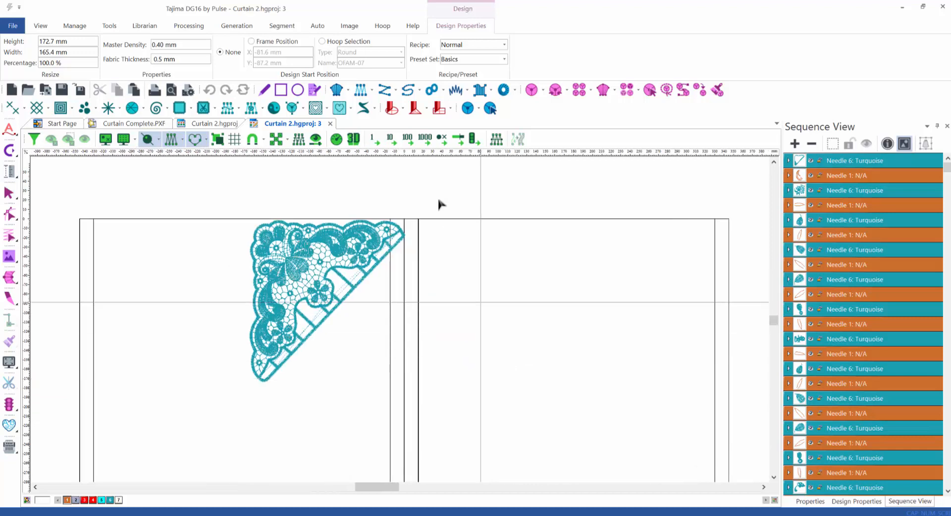
click(280, 90)
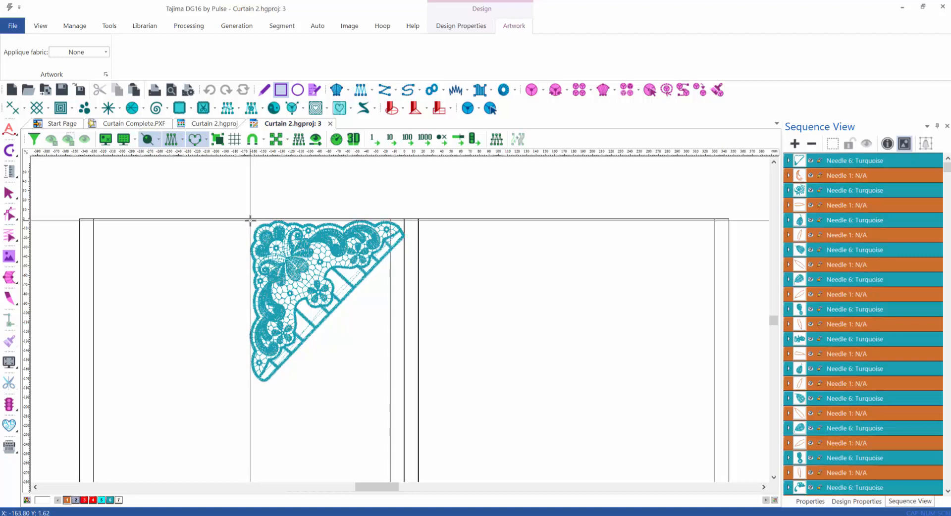
drag(251, 219, 727, 381)
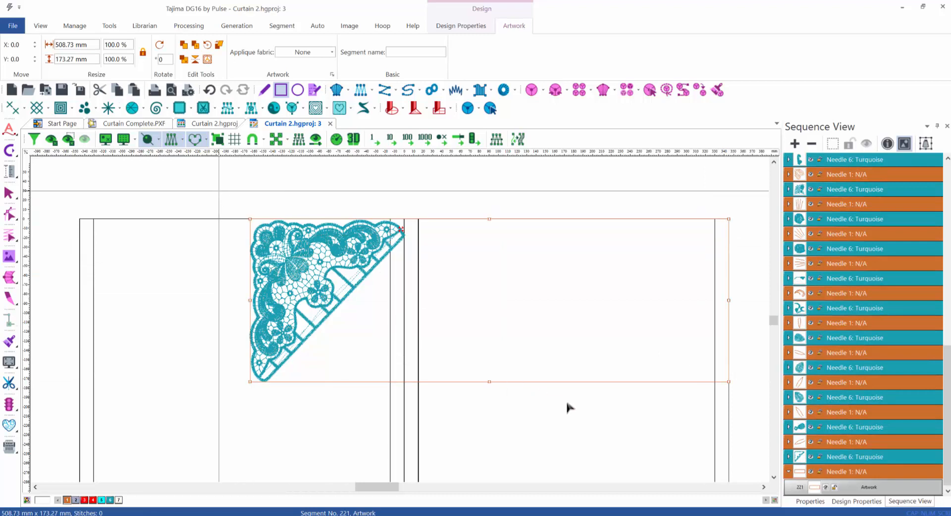
Step: Copy the entire lace corner together with its rectangle and close the third cycle's design without saving
drag(567, 403, 581, 412)
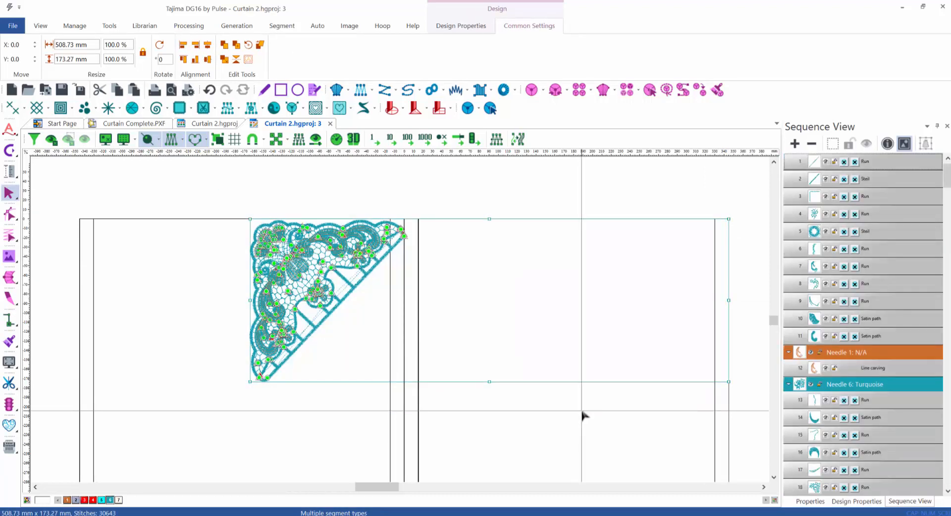
click(330, 124)
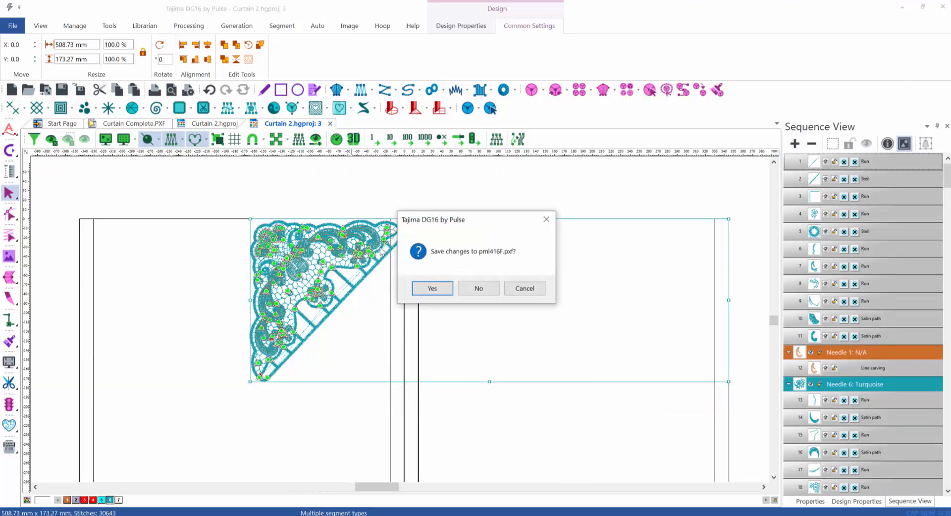
click(476, 289)
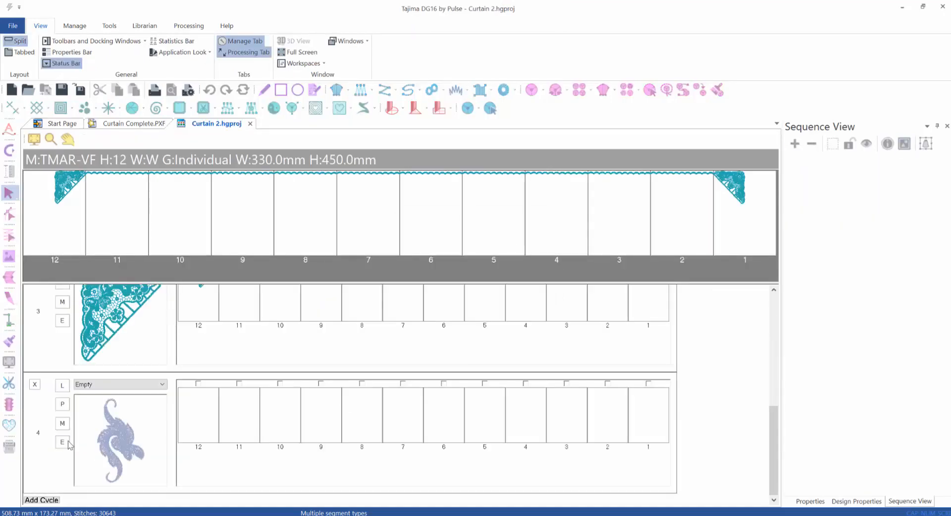
Step: Open the fourth cycle's left element for editing and paste the lace corner with its rectangle as an alignment reference
click(63, 443)
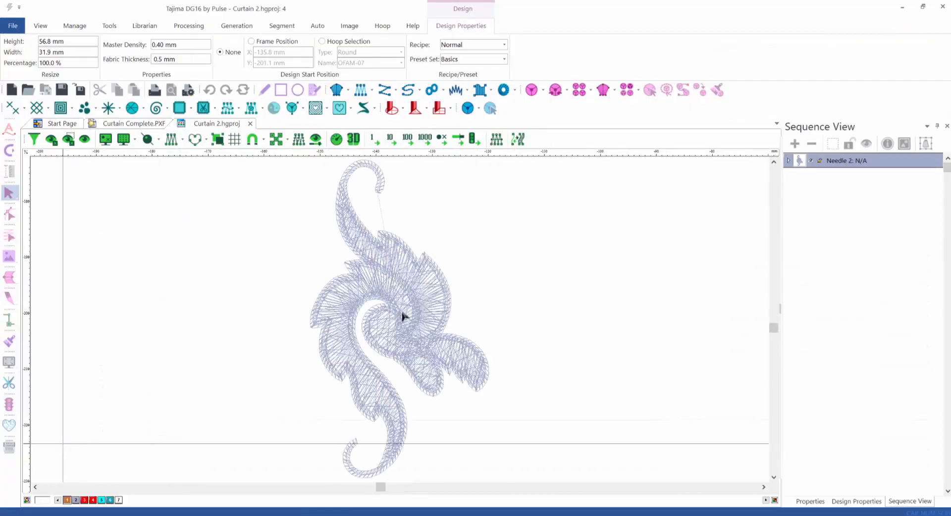
scroll(486, 287, down, 6)
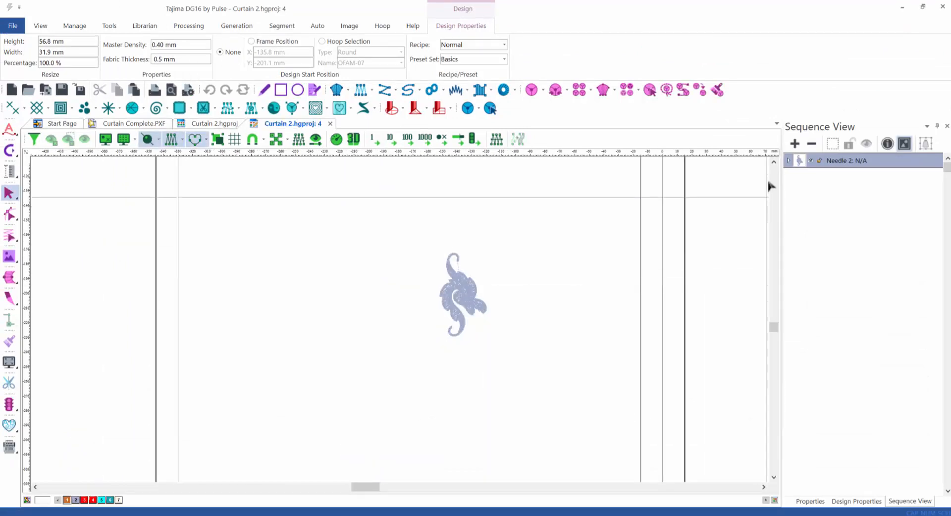
click(774, 161)
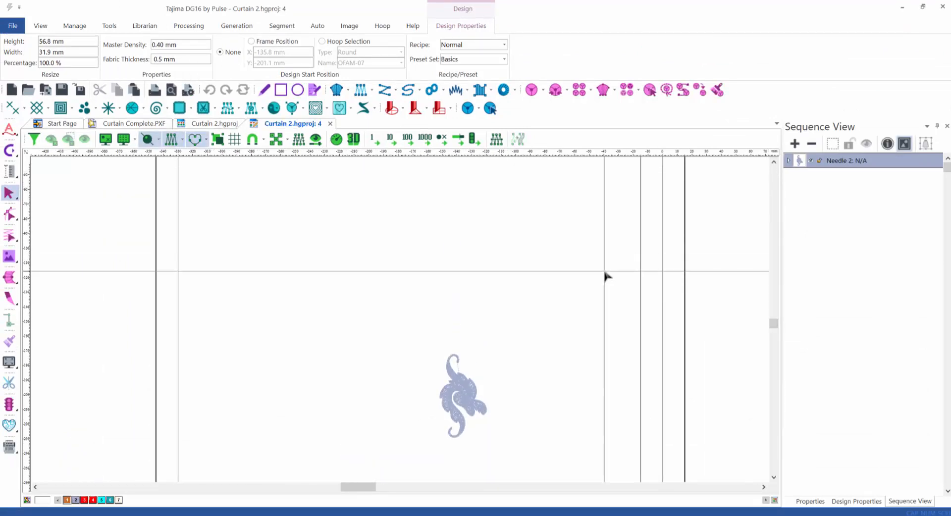
scroll(675, 231, down, 1)
scroll(646, 303, down, 2)
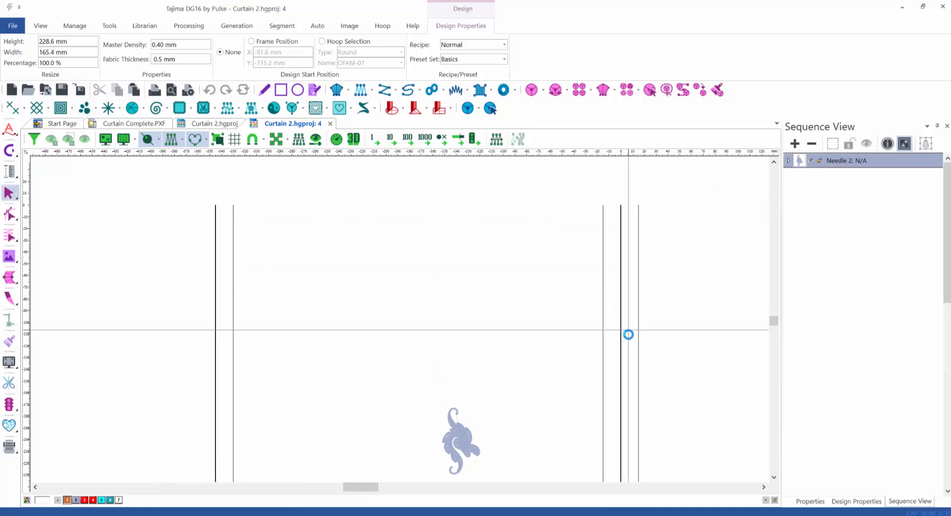
click(628, 335)
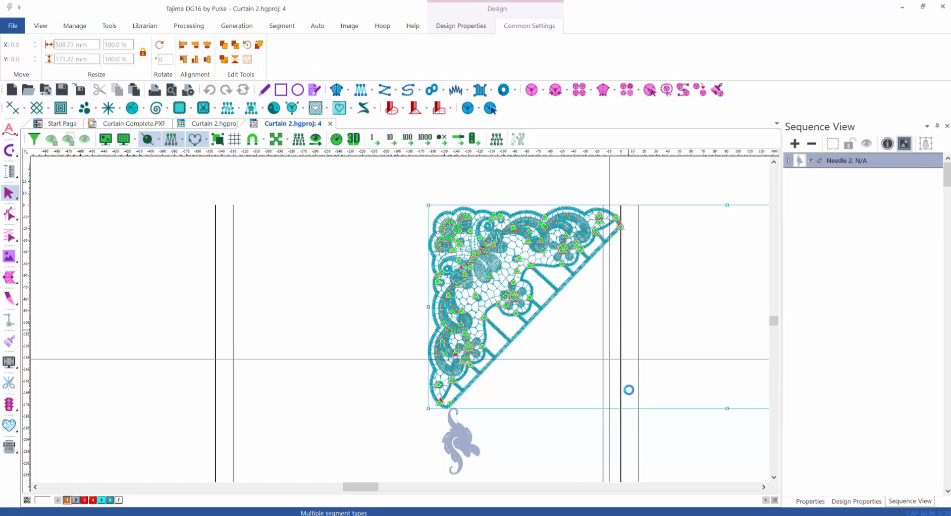
key(ctrl+0)
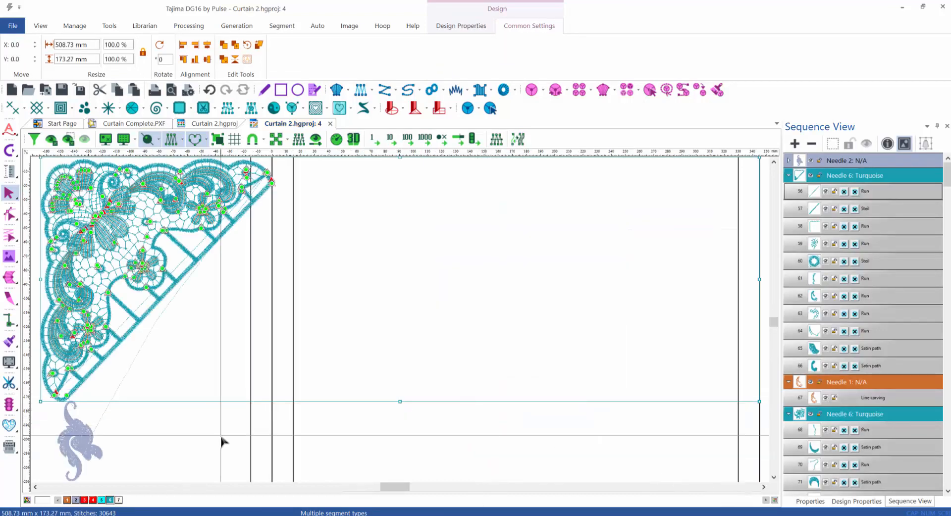
Step: Move the whole left element below the lace corner so its outer edge lines up with the rectangle's left side
scroll(223, 442, down, 1)
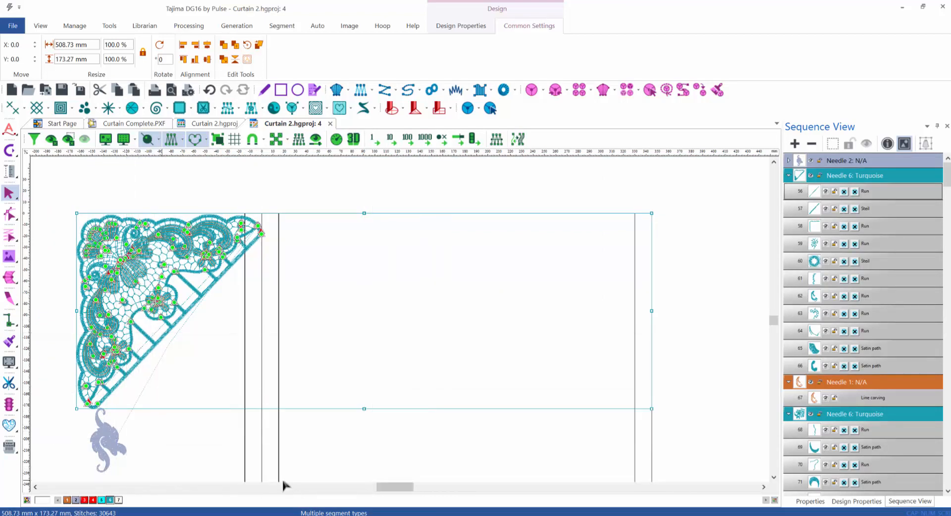
drag(283, 478, 469, 386)
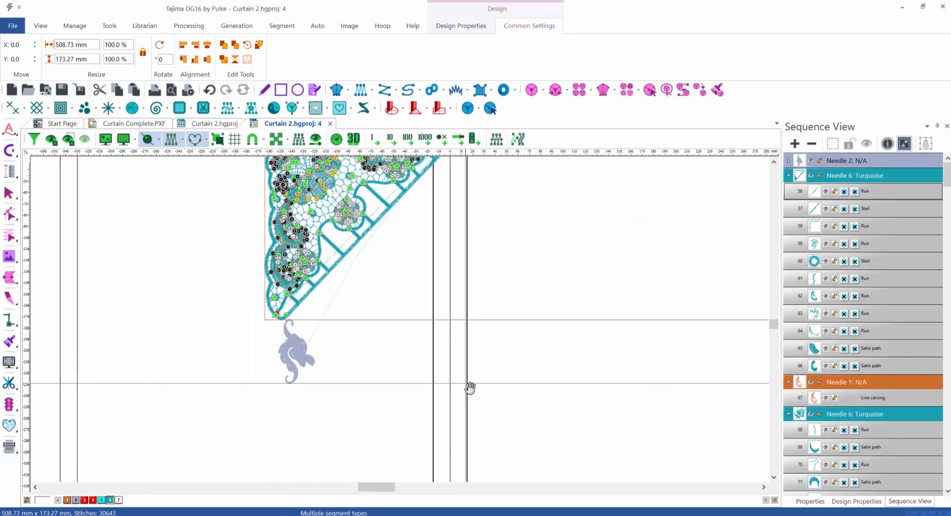
drag(253, 400, 310, 323)
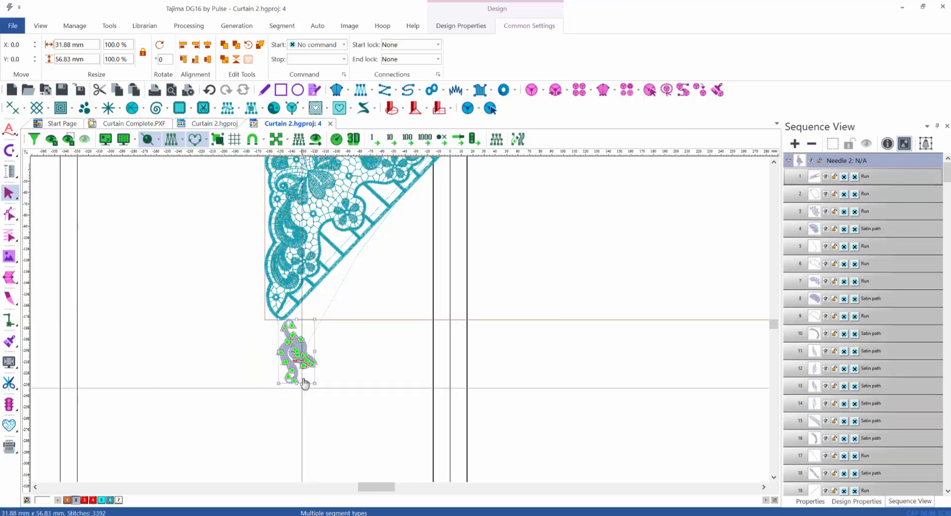
drag(311, 384, 298, 413)
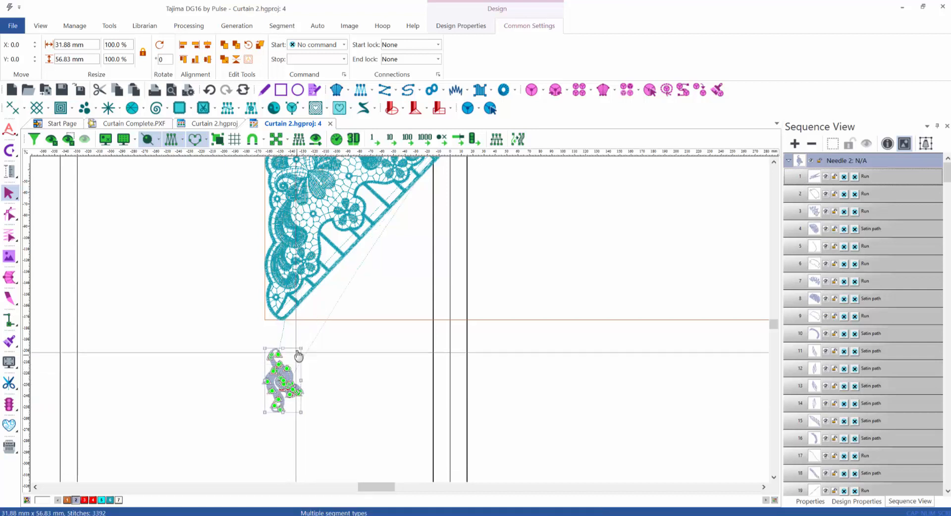
drag(291, 356, 289, 355)
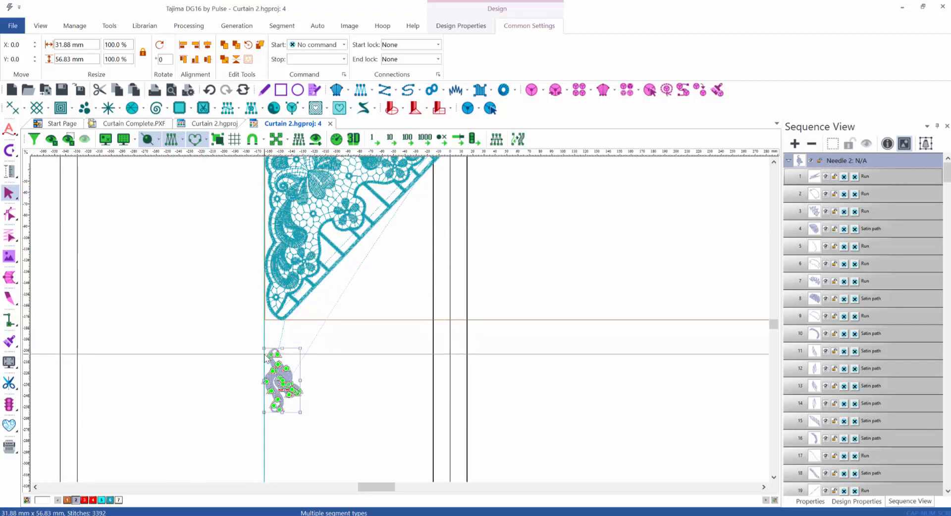
Step: Extend the reference rectangle downward to the lower end of the left element, making it about 256 mm high
click(431, 392)
scroll(432, 391, down, 1)
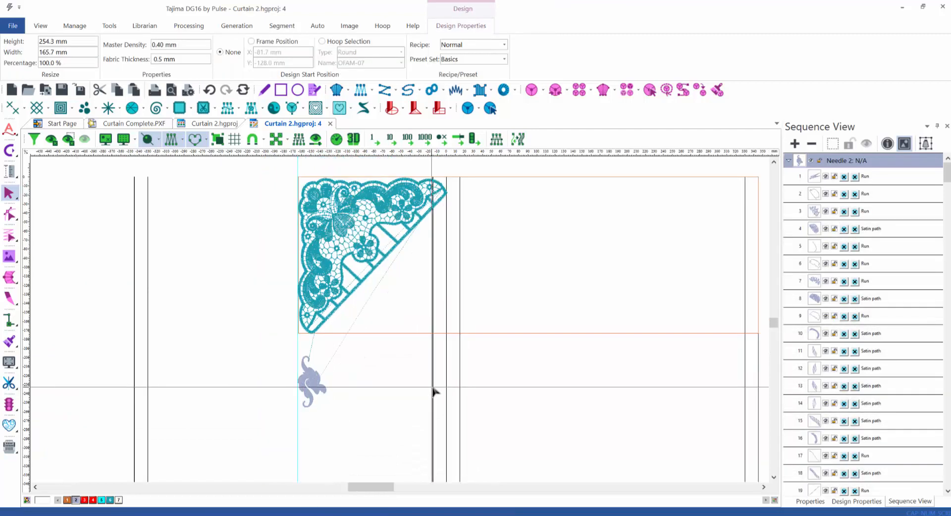
click(555, 335)
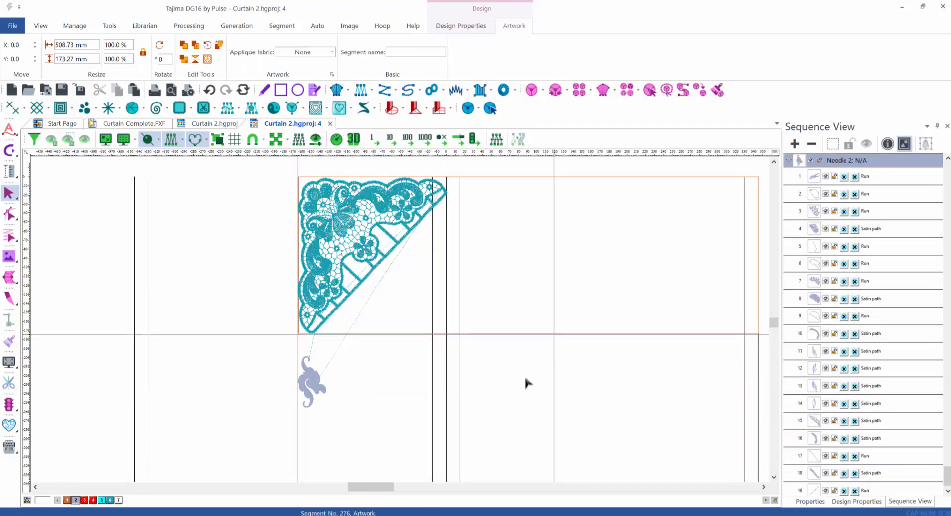
drag(528, 333, 523, 409)
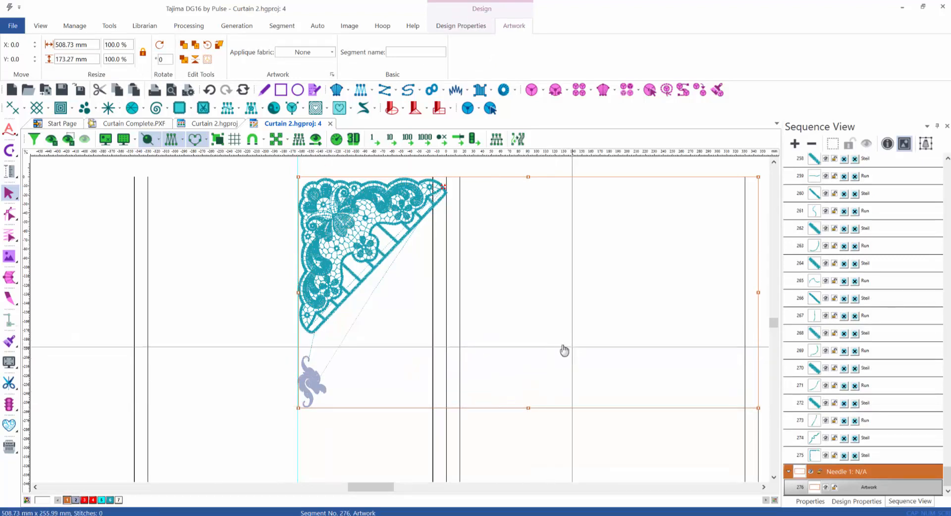
Step: Copy the corner, left element and enlarged rectangle together, and delete the corner and rectangle from this cycle's design
click(259, 333)
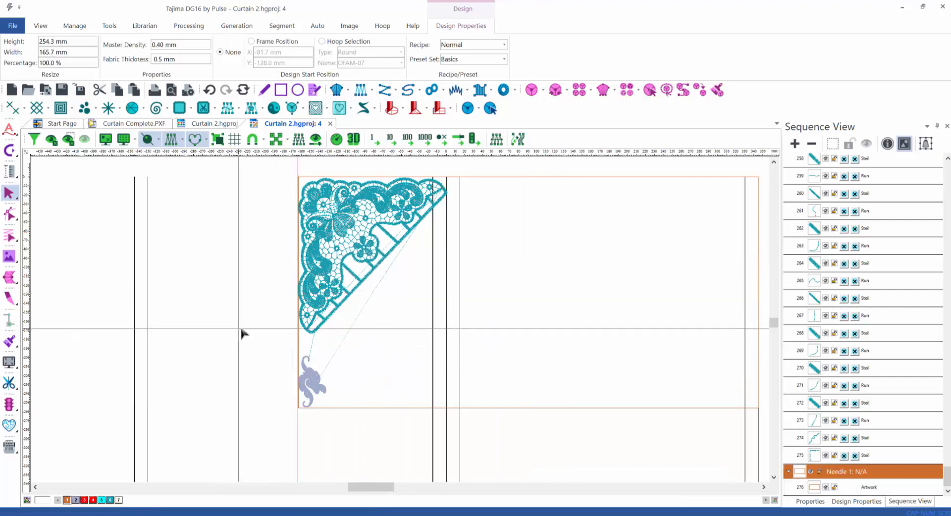
click(248, 332)
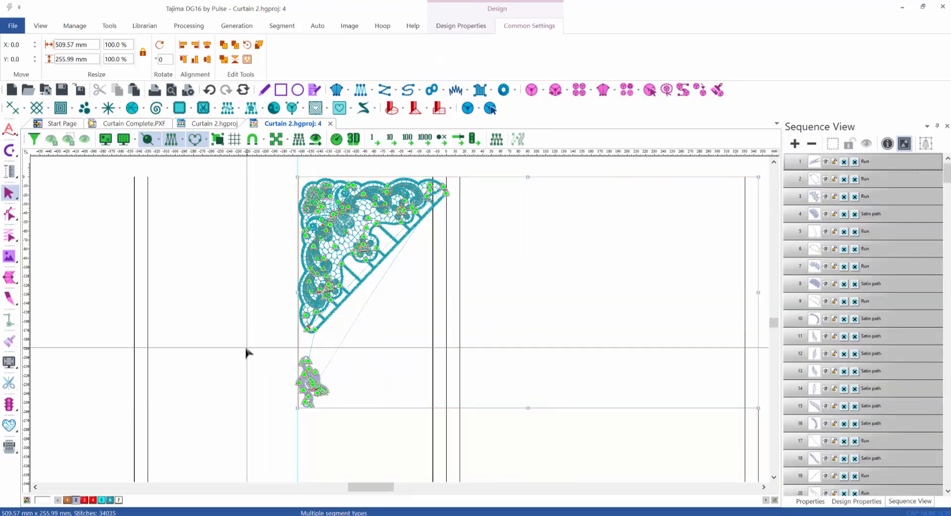
click(266, 378)
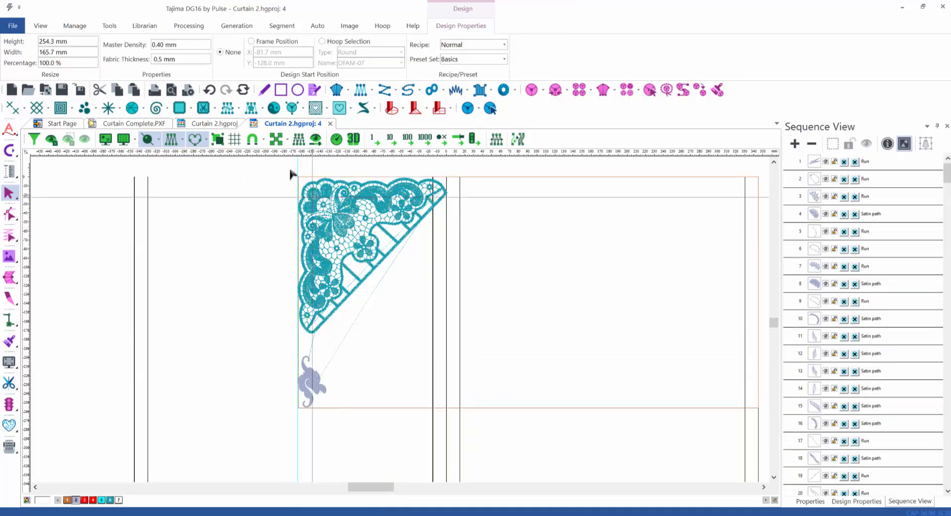
drag(290, 169, 505, 329)
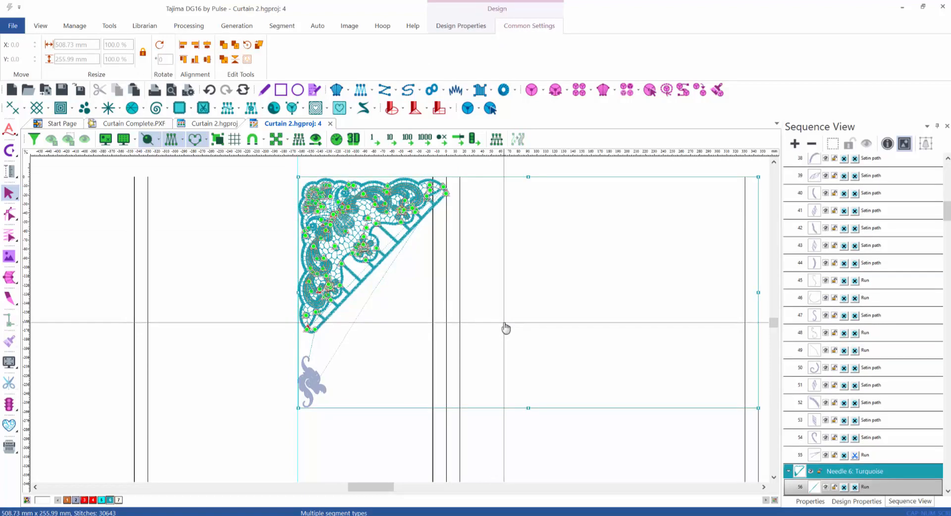
key(Delete)
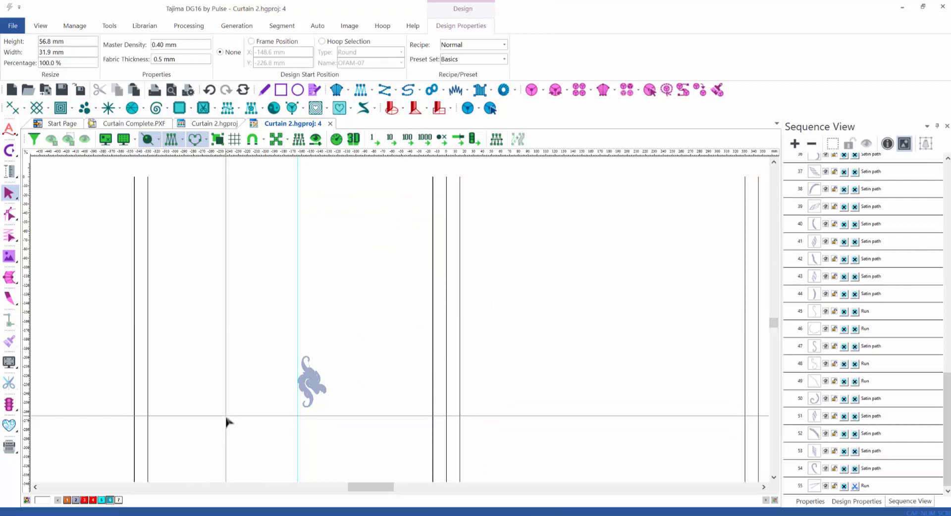
Step: Recolour the whole left element with Turquoise (1694) and return to the head group project
drag(273, 317, 334, 431)
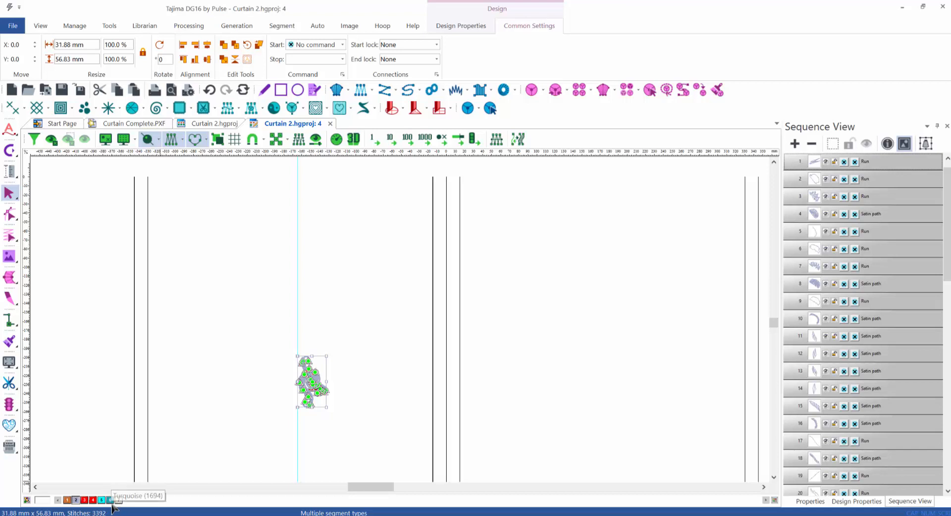
click(111, 501)
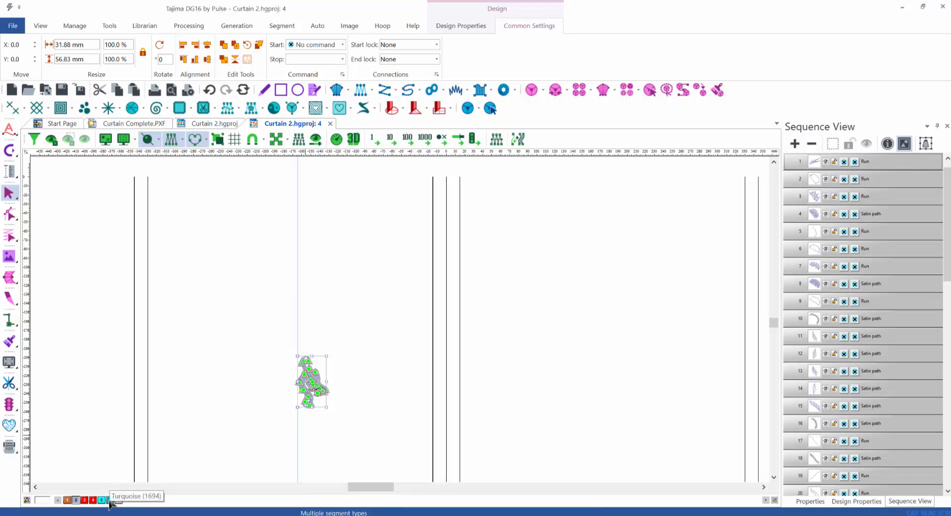
click(241, 410)
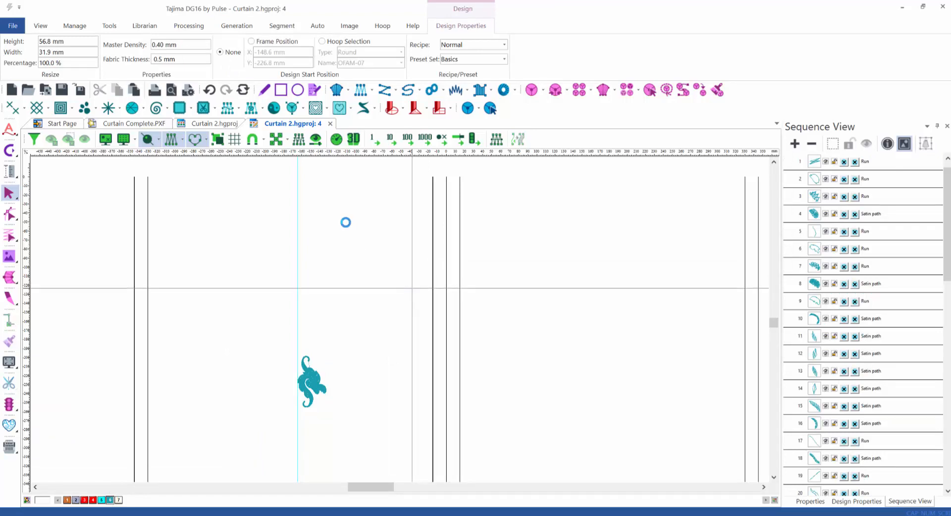
click(330, 124)
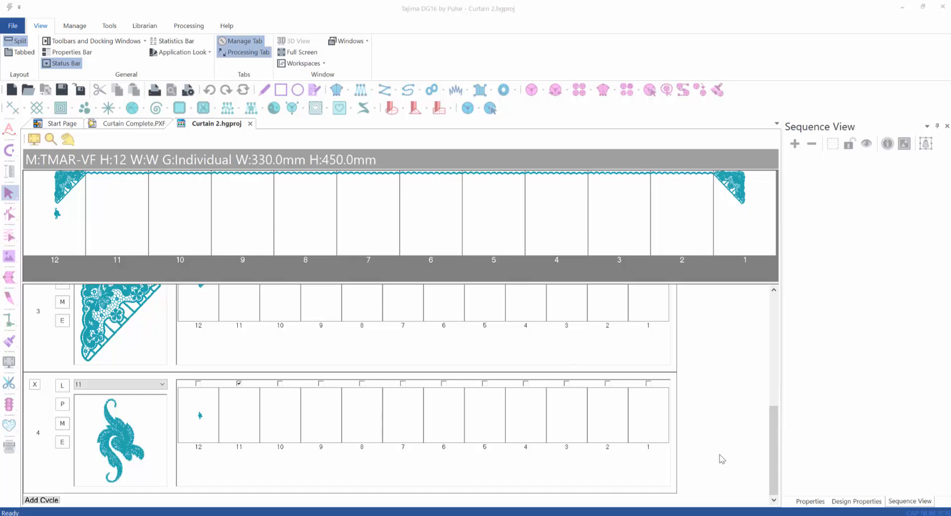
Step: In cycle 2's corner design, draw a reference rectangle about 509 × 175 mm from the corner's lower outer edge to the far head line
scroll(776, 339, up, 2)
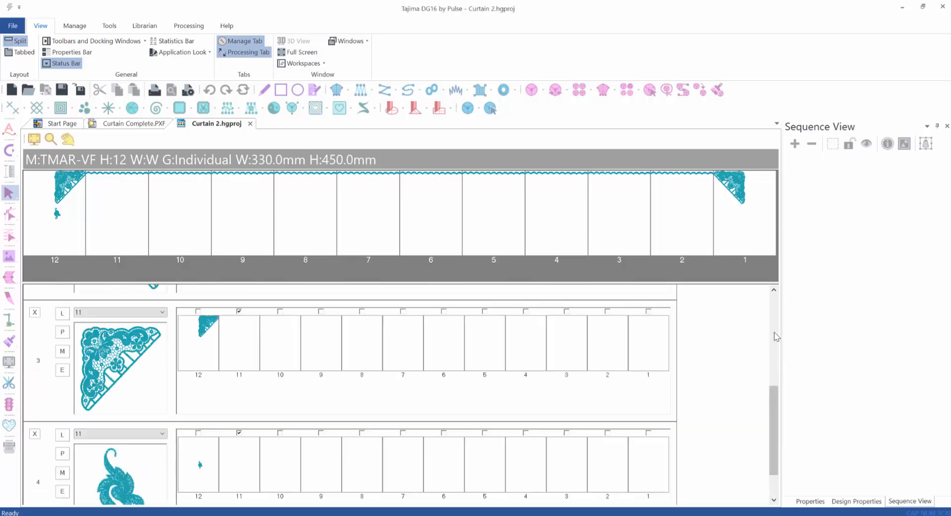
scroll(776, 337, up, 2)
scroll(775, 338, up, 3)
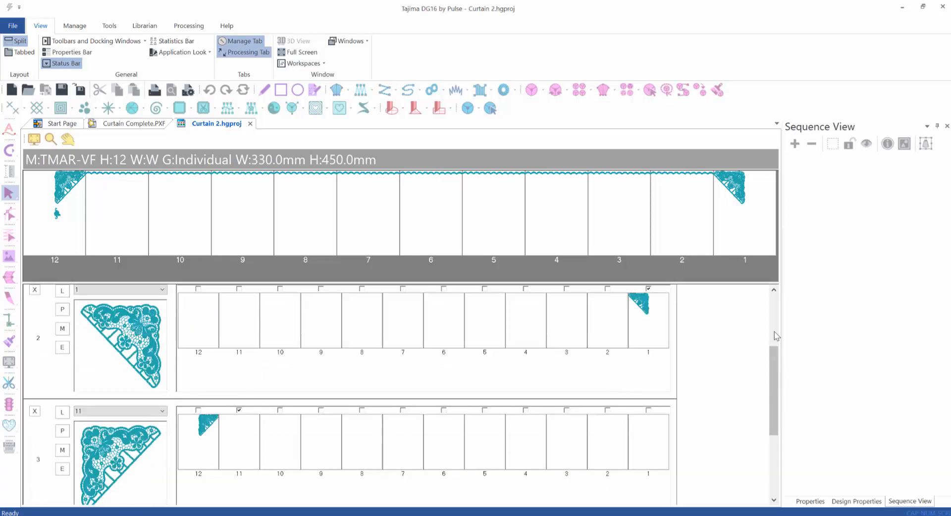
click(63, 348)
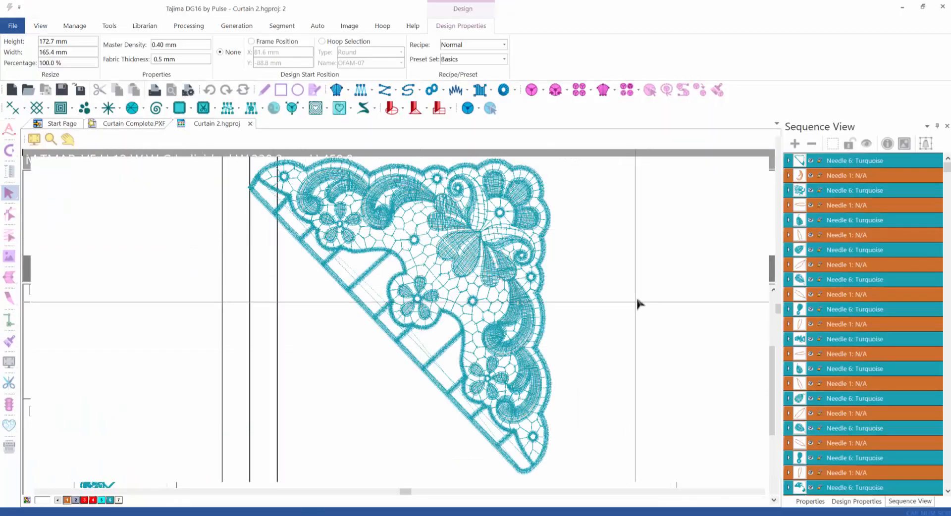
scroll(586, 279, down, 2)
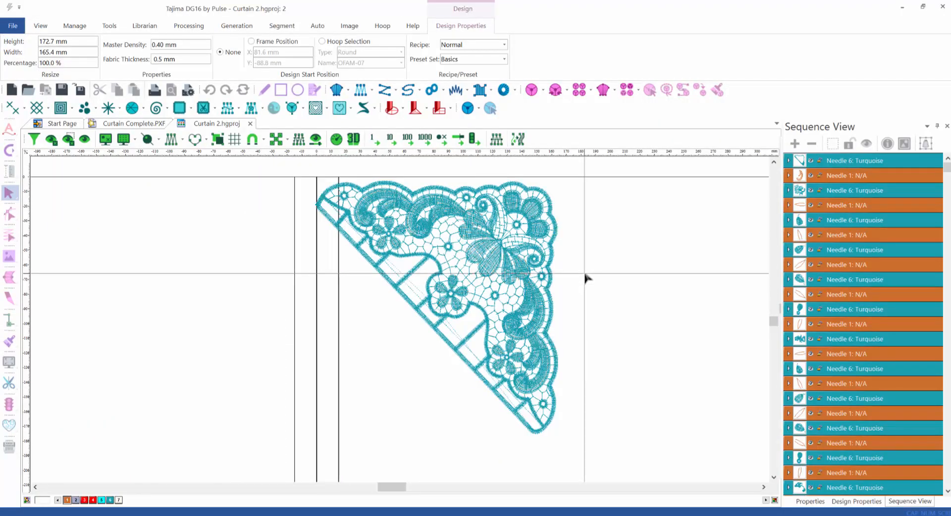
scroll(584, 278, down, 1)
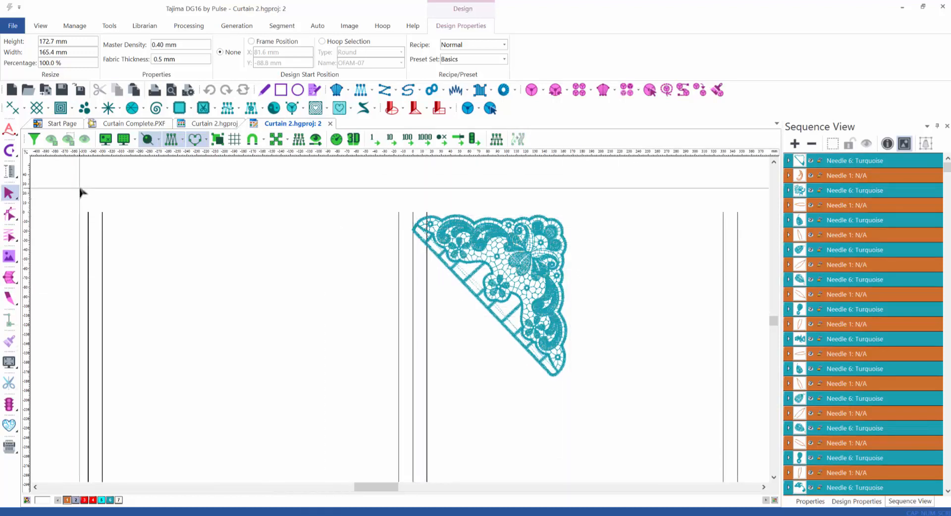
click(286, 95)
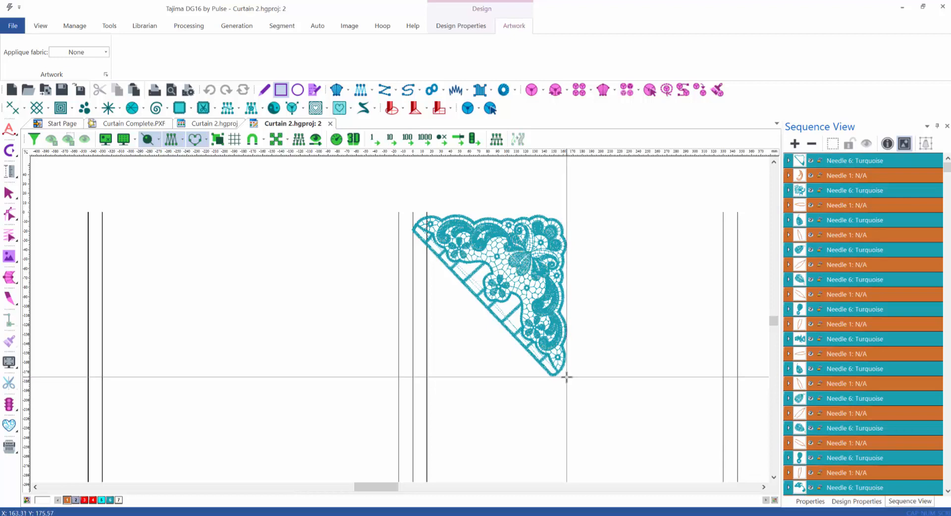
drag(567, 377, 88, 214)
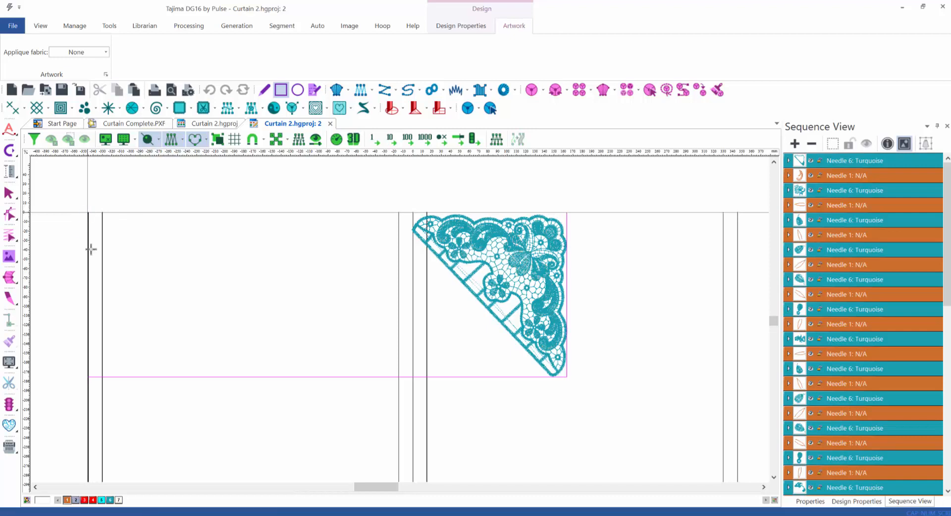
key(Escape)
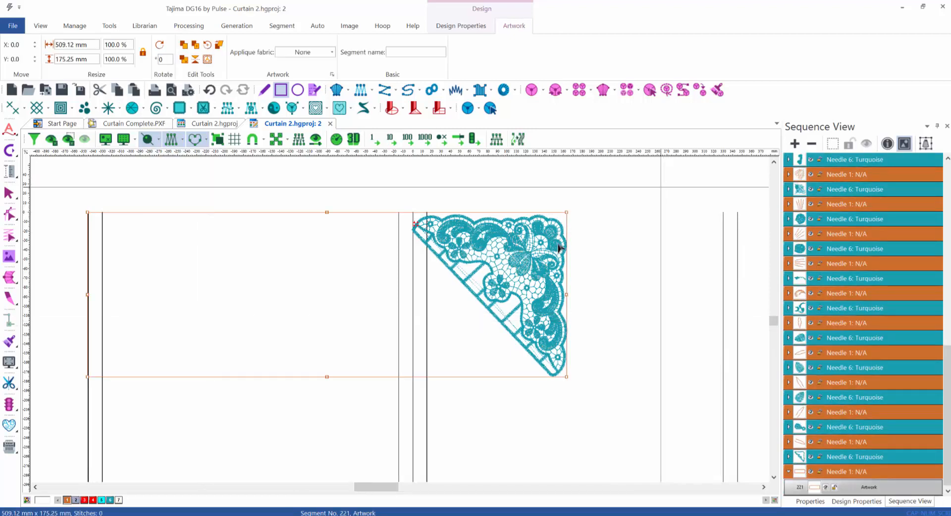
Step: Copy the right lace corner together with the reference rectangle, and close the cycle 2 design without saving changes
drag(663, 185, 129, 408)
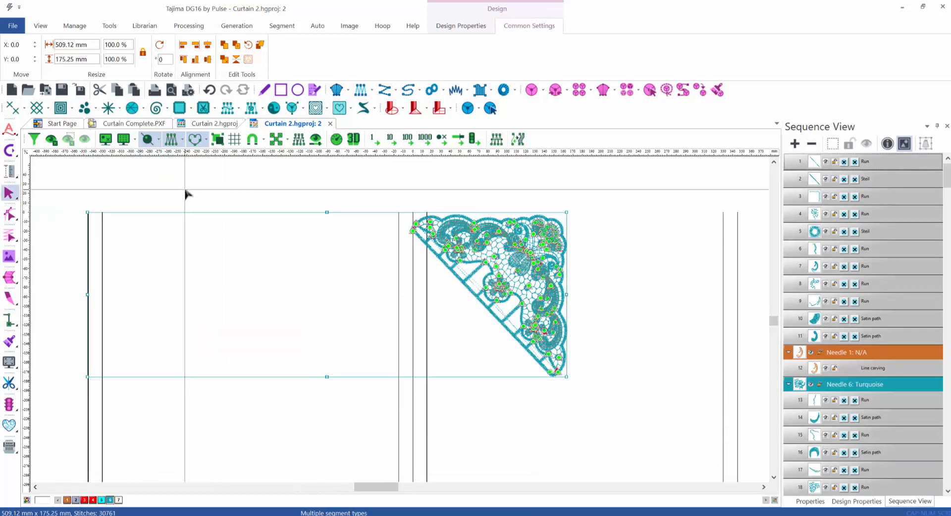
key(Escape)
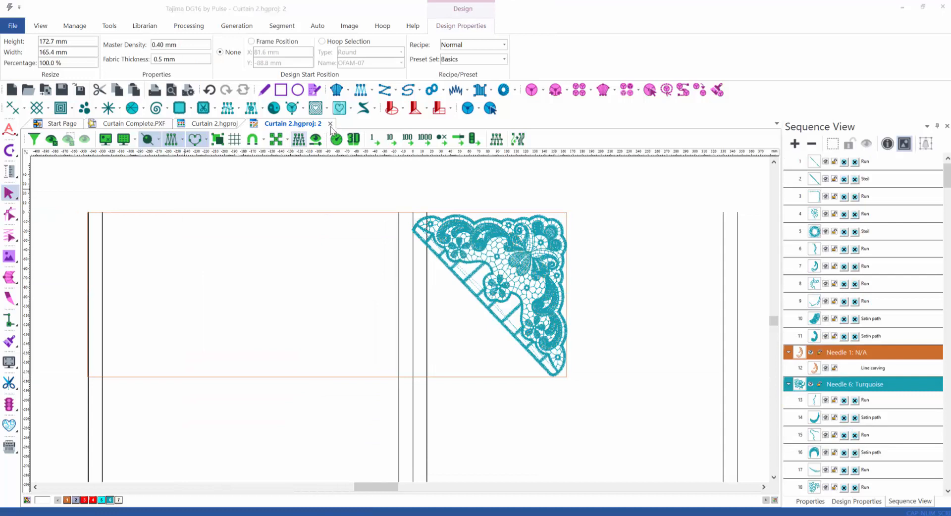
key(Escape)
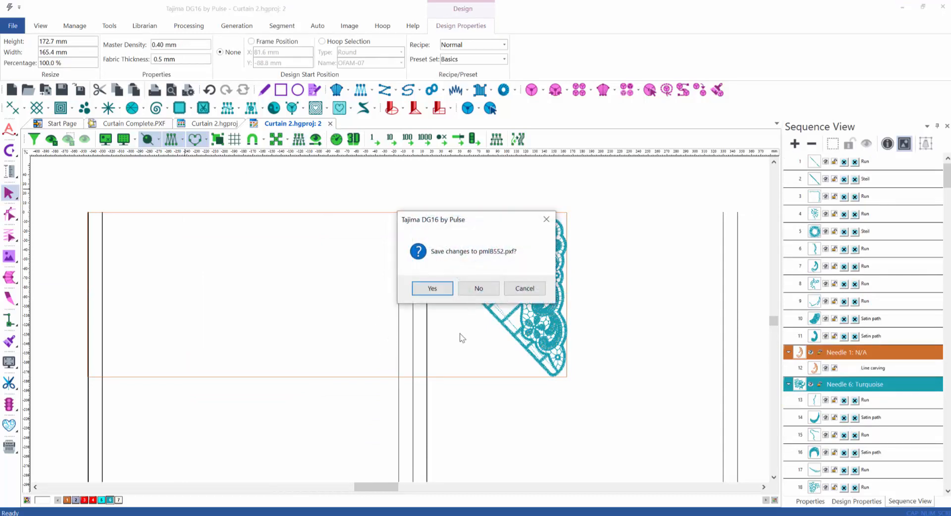
click(478, 289)
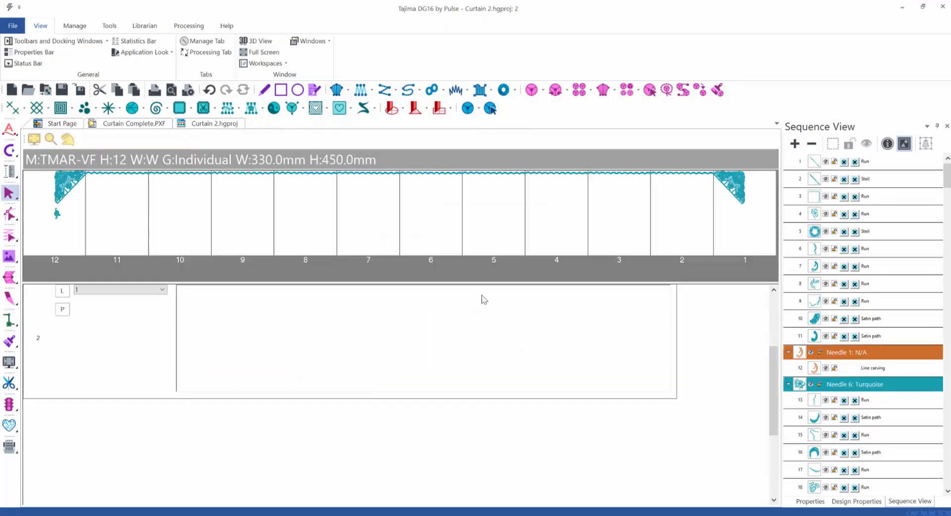
Step: Add a fifth cycle, load Curtain Right Element.PXF into it and assign it to head 1
drag(773, 393, 776, 458)
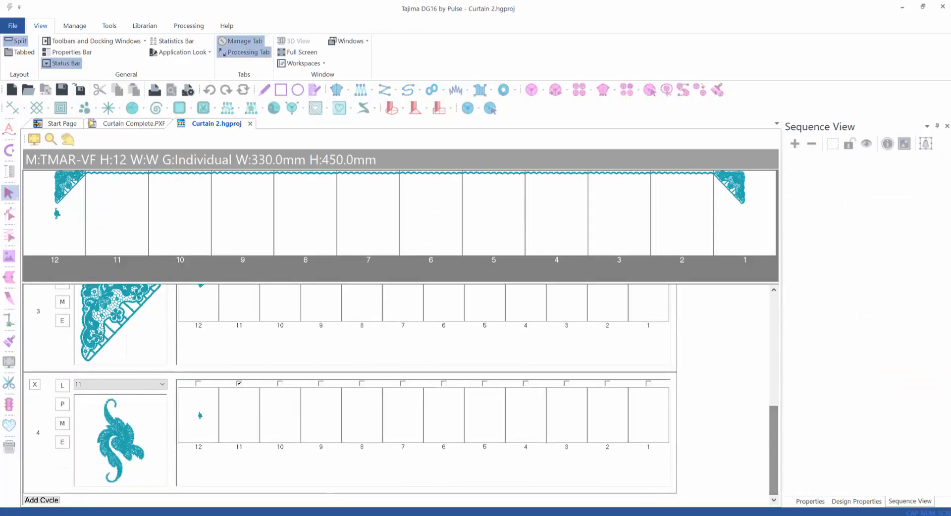
click(49, 501)
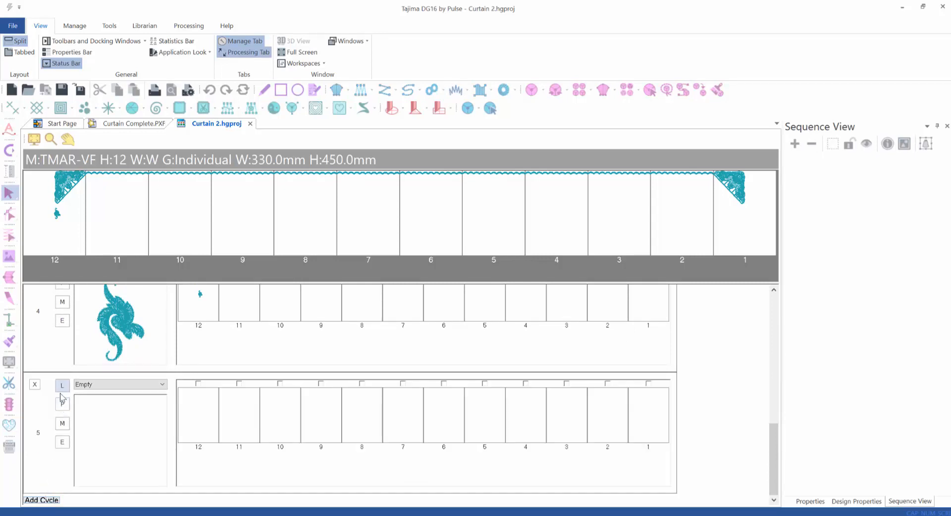
click(62, 386)
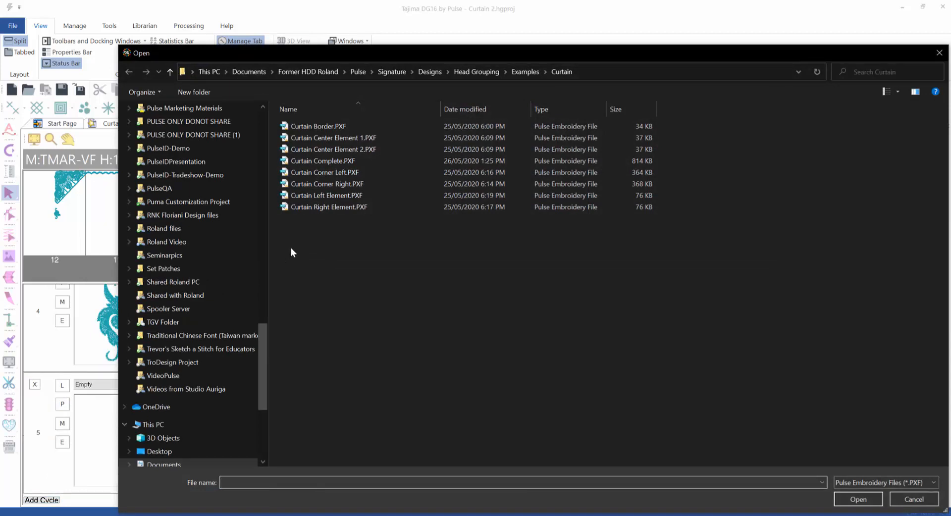
click(322, 209)
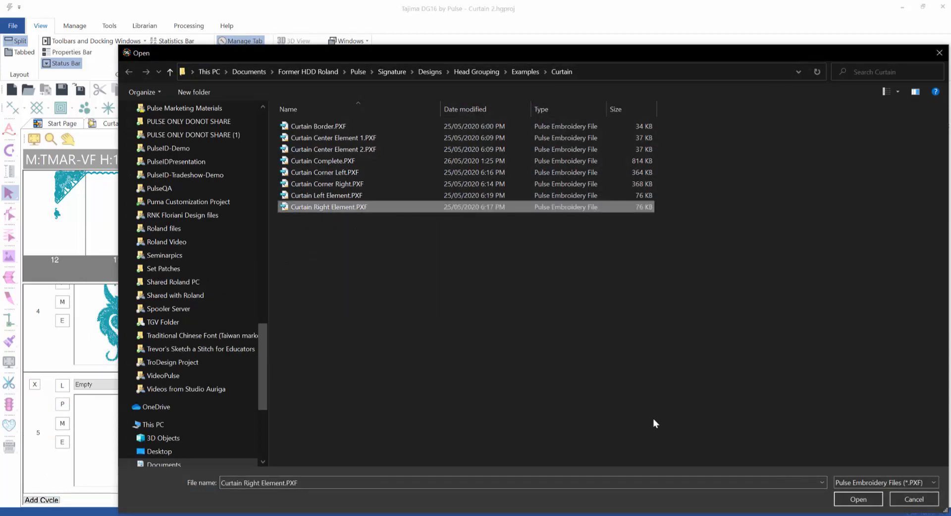
click(851, 500)
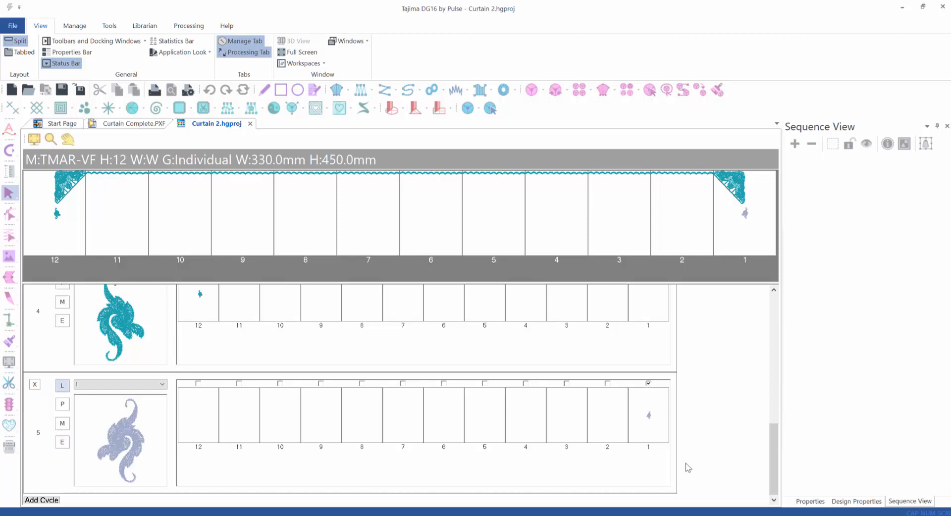
Step: Open the cycle 5 design for editing and paste the copied corner and reference rectangle into it
click(63, 443)
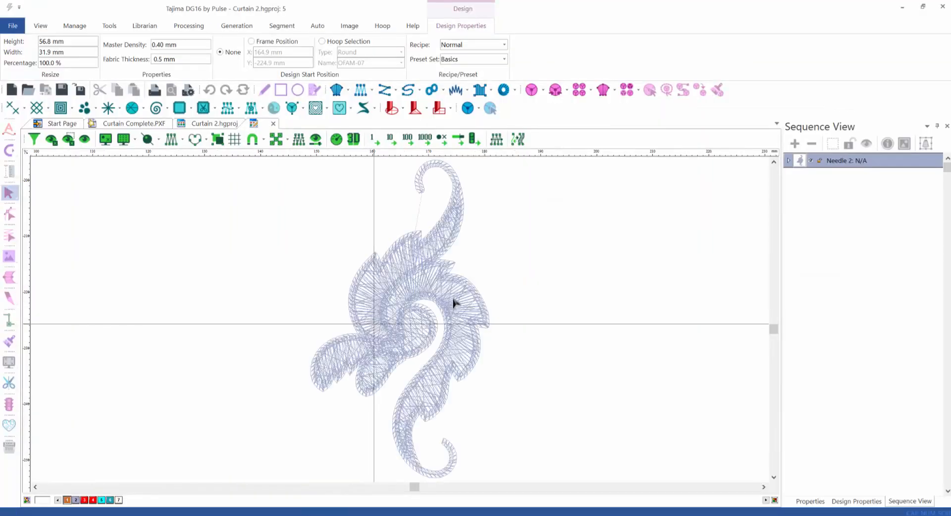
scroll(454, 303, down, 5)
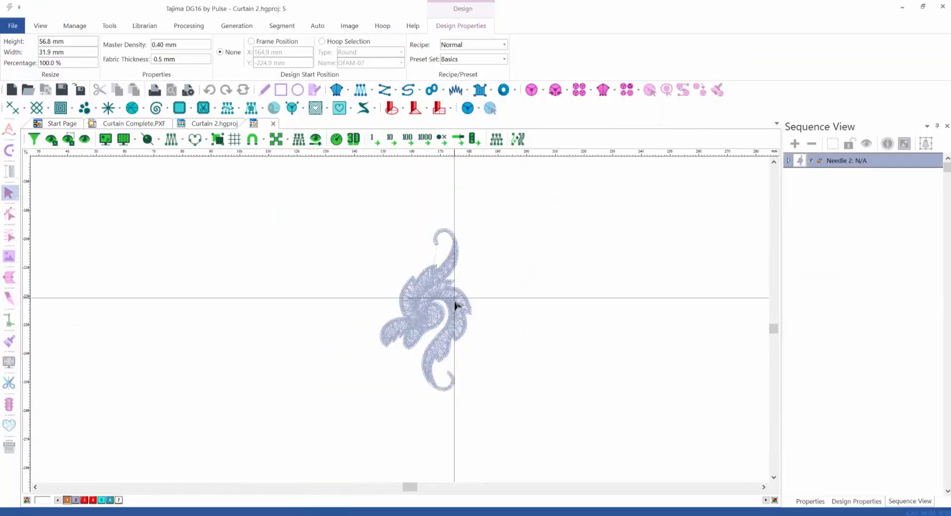
click(774, 162)
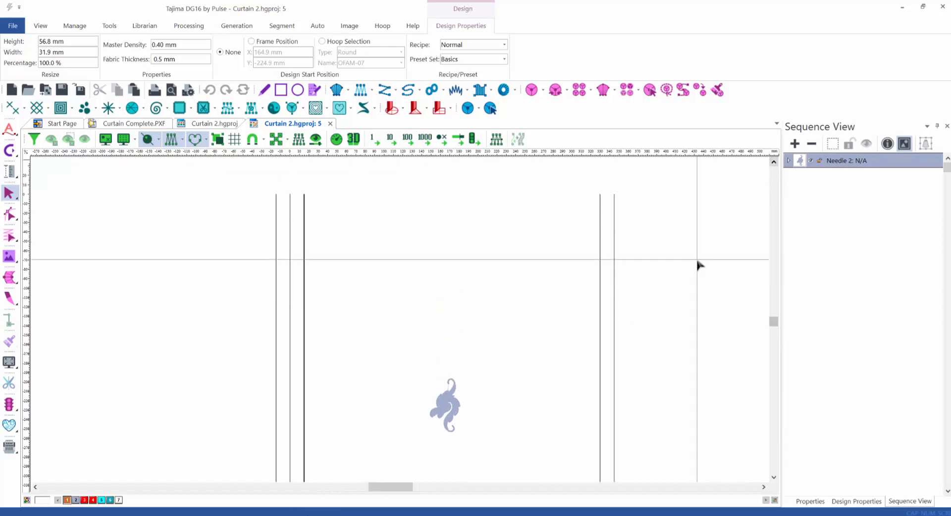
key(ctrl+v)
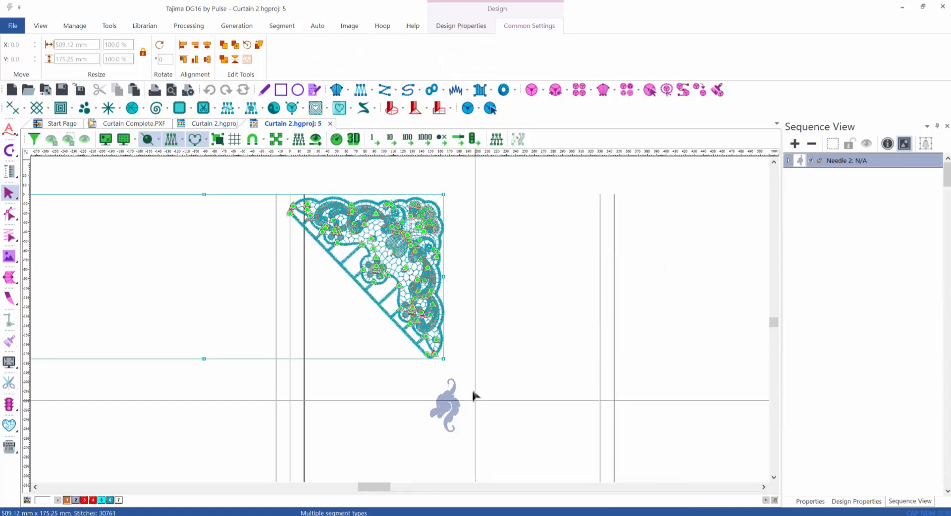
Step: Place a vertical guide line along the outer edge of the pasted rectangle
scroll(443, 363, up, 3)
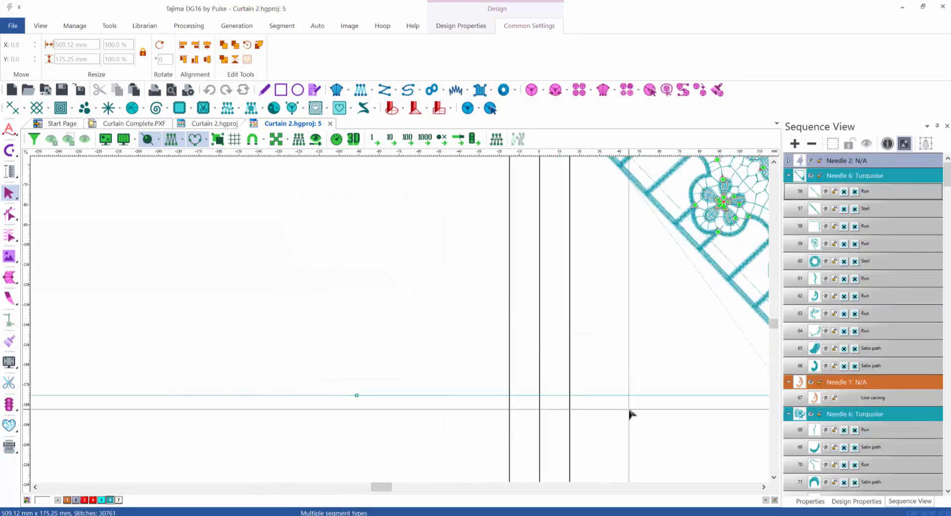
scroll(630, 414, down, 2)
scroll(743, 398, down, 2)
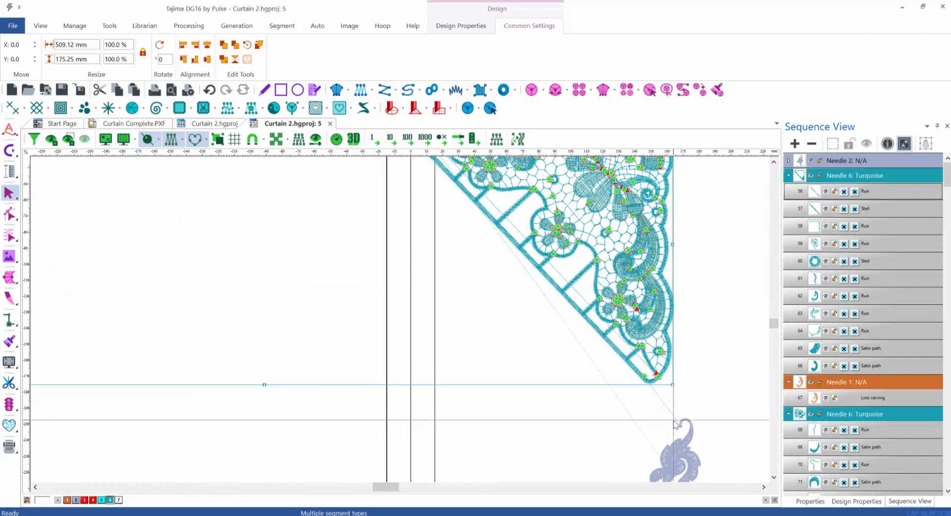
click(774, 478)
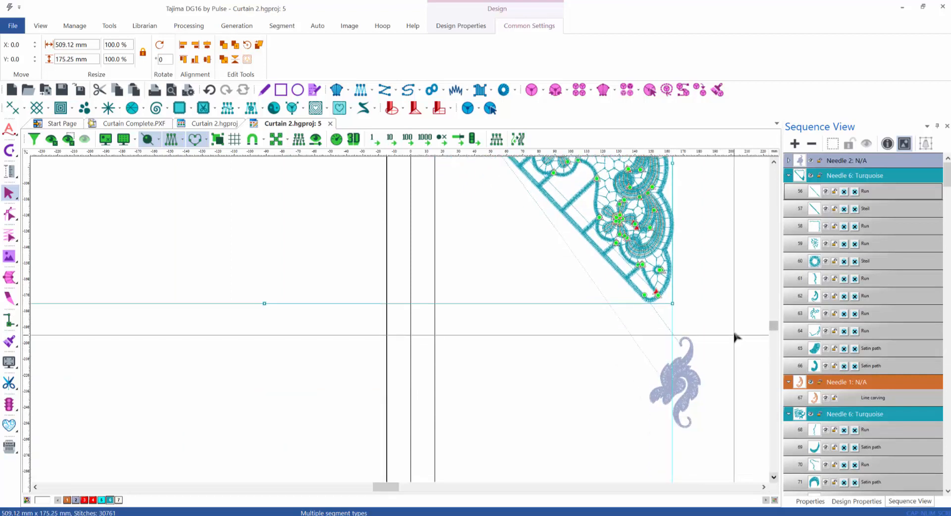
Step: Move the whole right element inward below the lace corner, beside the guide line, and recolour it with needle 6 Turquoise
drag(637, 427, 614, 443)
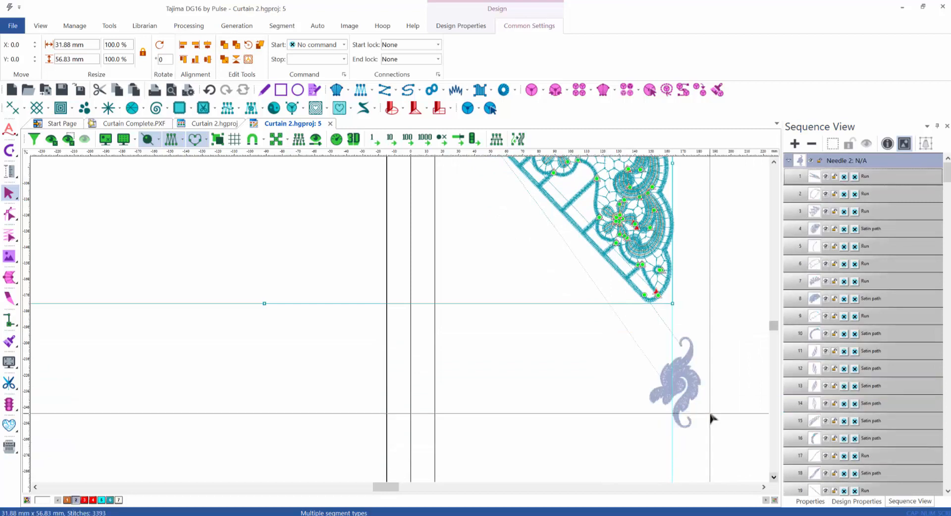
drag(661, 425, 645, 429)
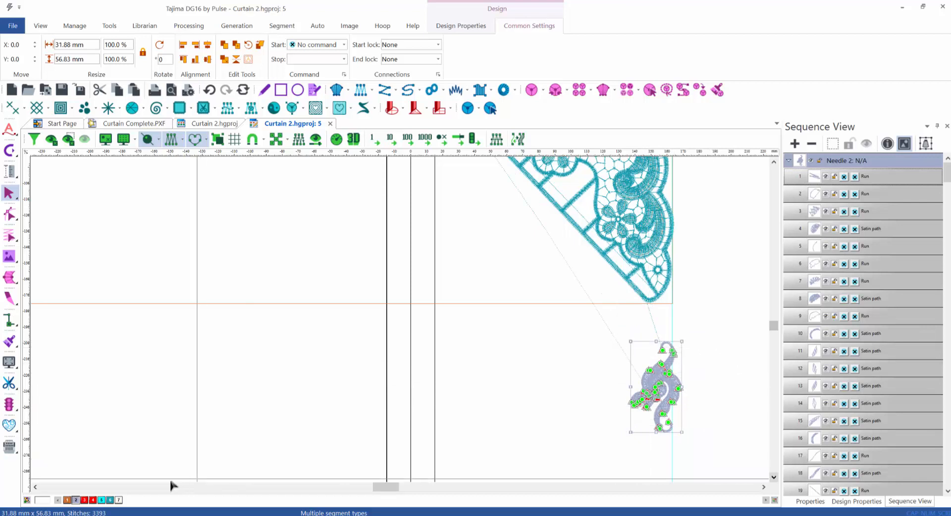
click(111, 500)
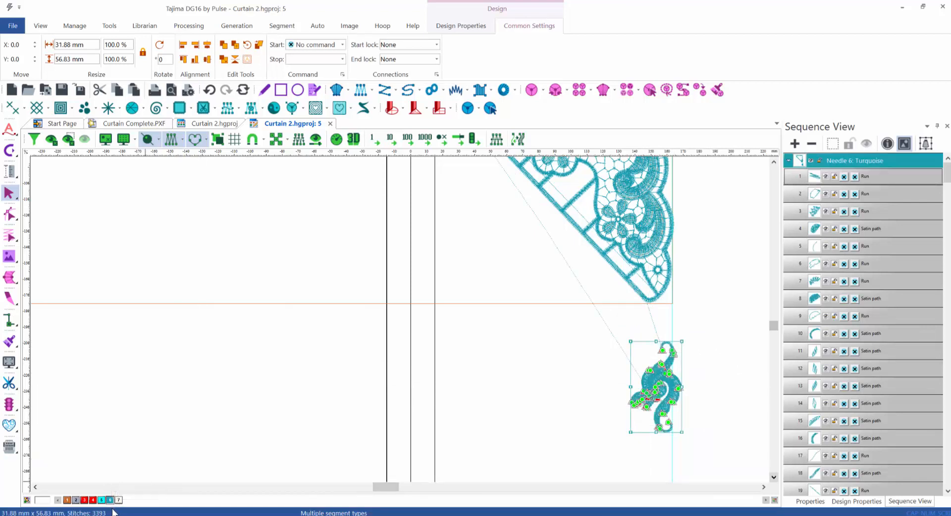
click(405, 365)
Step: Delete the pasted lace corner and reference rectangle from this cycle's design
scroll(407, 367, up, 3)
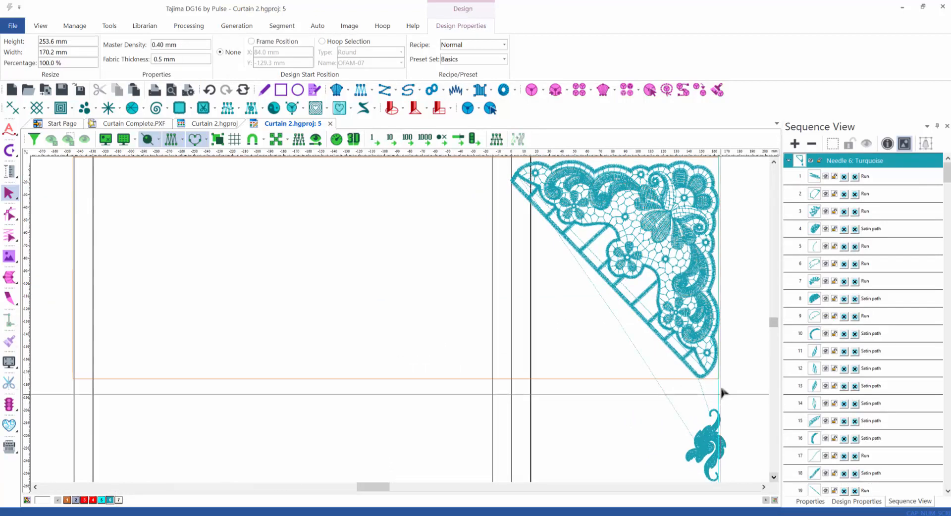
drag(737, 388, 544, 172)
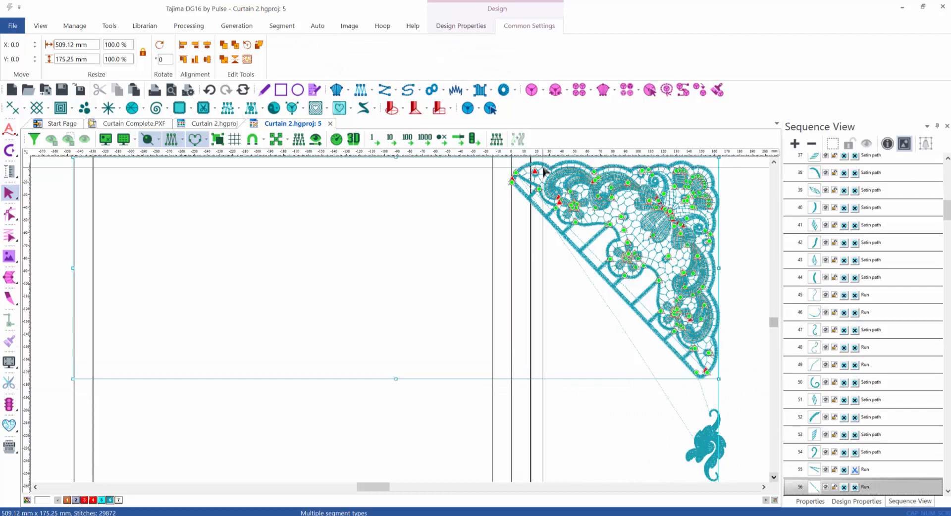
key(Delete)
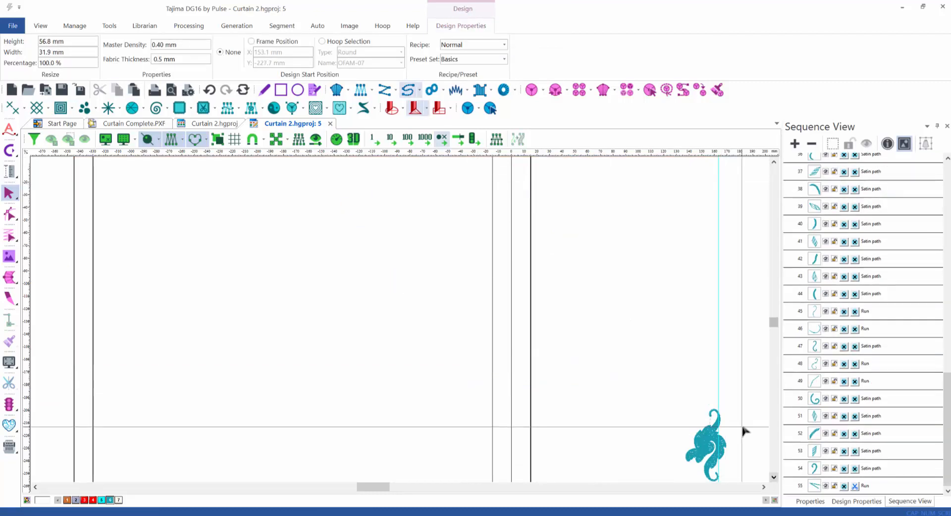
Step: Shift the whole right element about 3.6 mm further inward, closer to the guide line
click(774, 478)
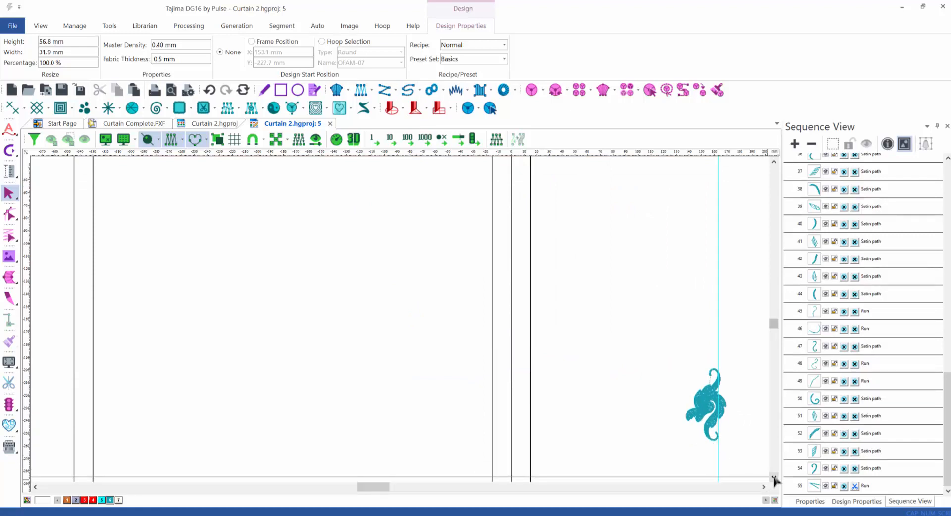
click(774, 479)
drag(670, 313, 739, 411)
scroll(739, 407, up, 5)
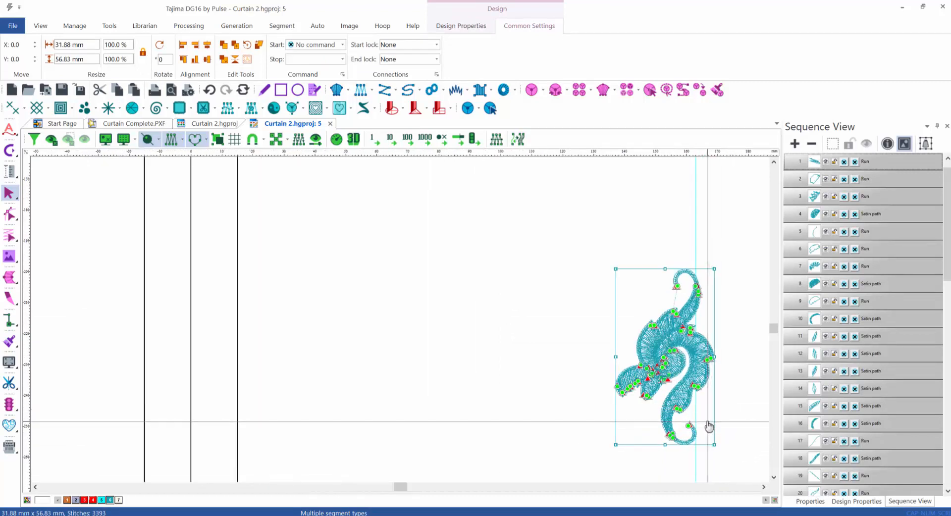
drag(708, 426, 697, 425)
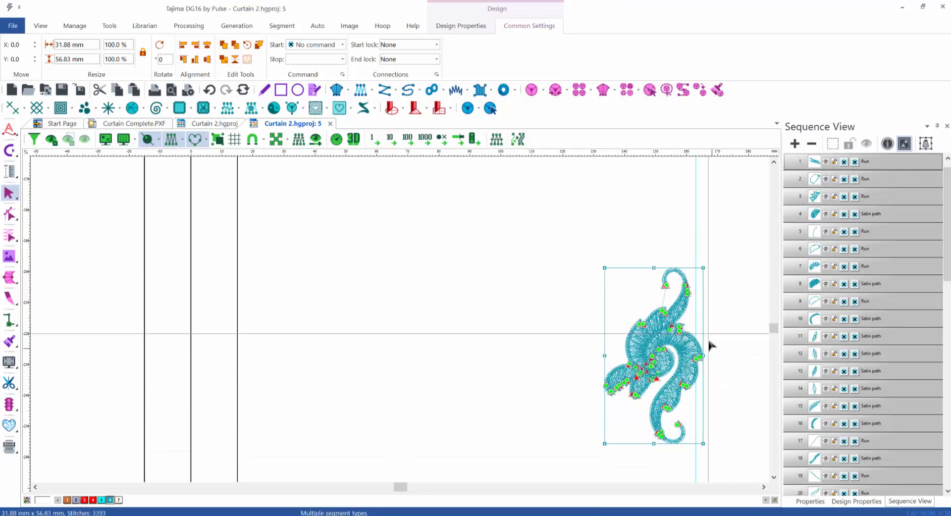
click(745, 258)
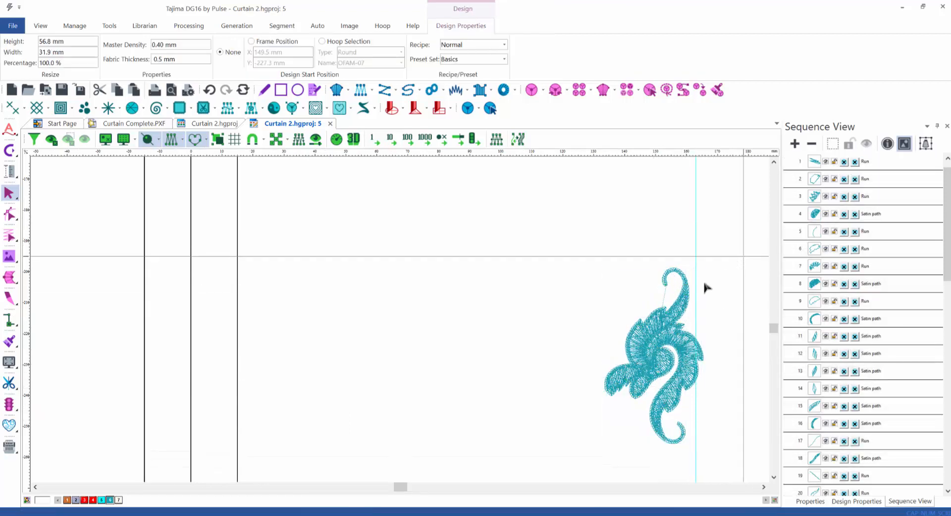
key(0)
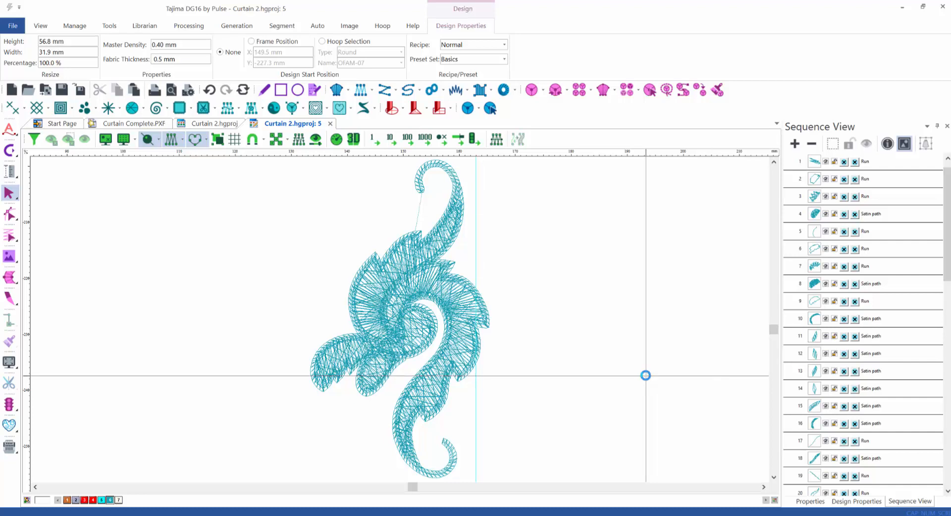
Step: Close the right element's design, add a sixth cycle and load Curtain Center Element 1.PXF into it
click(330, 124)
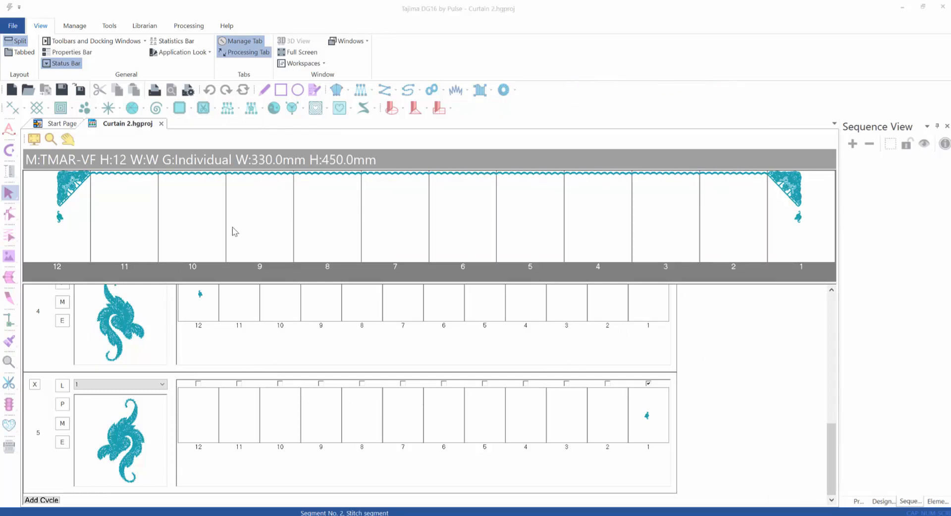
click(41, 501)
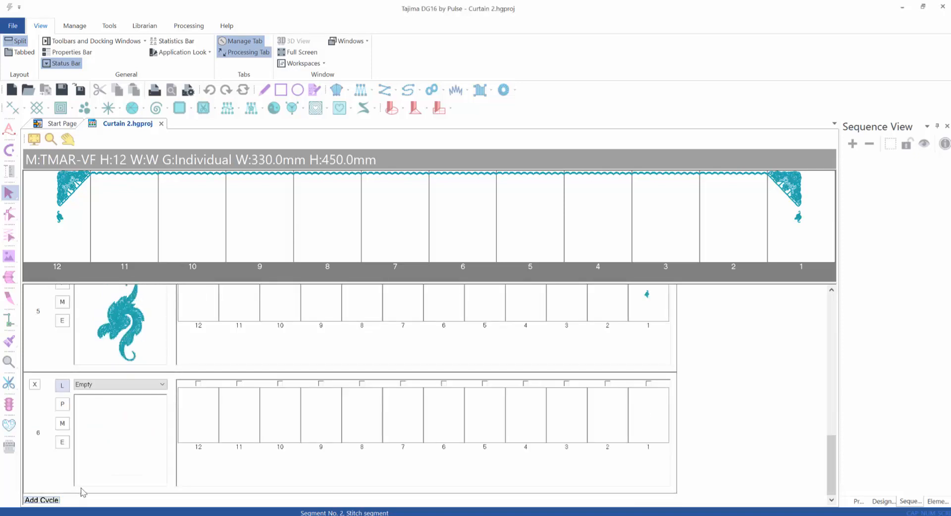
click(62, 386)
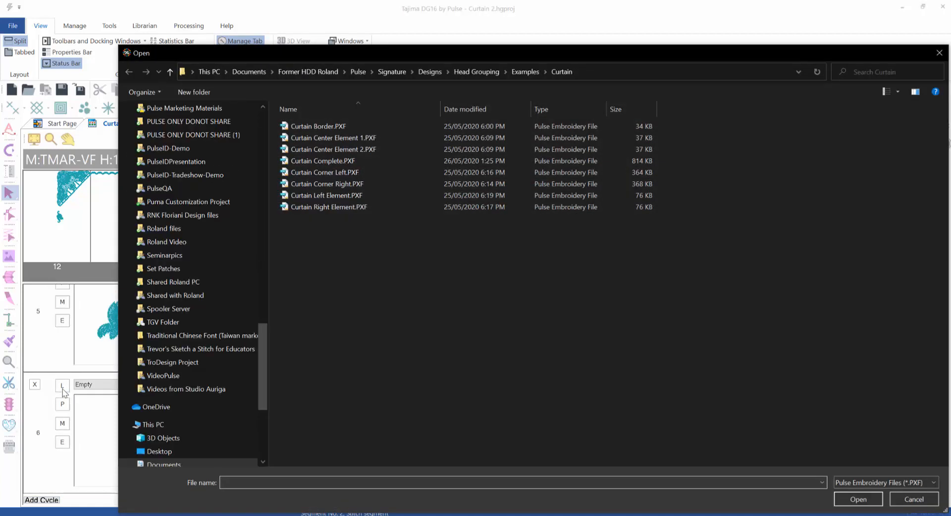
click(341, 139)
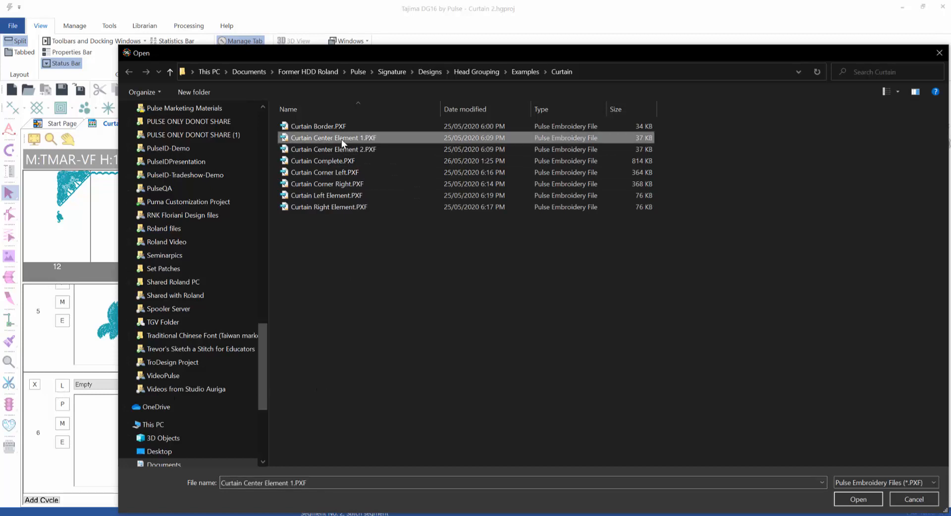
click(859, 499)
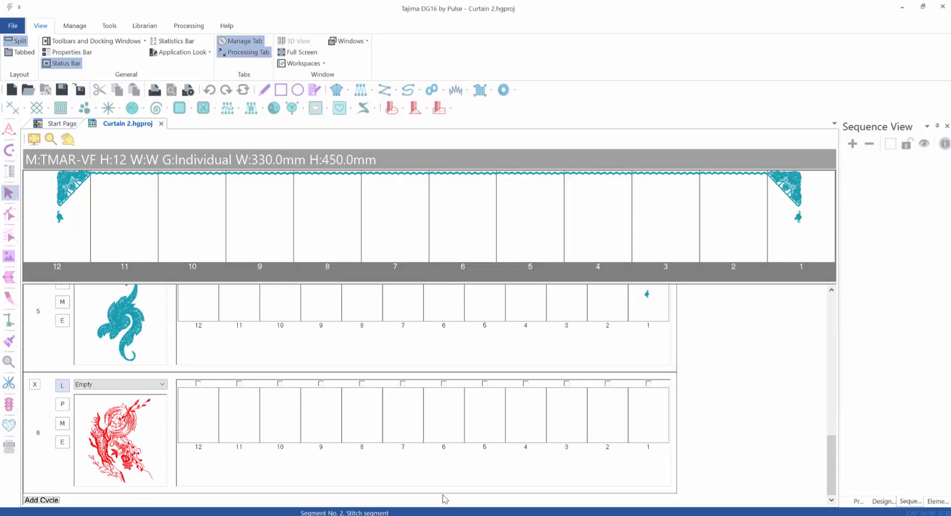
Step: Assign the cycle 6 center element to heads 2 through 11
click(607, 384)
click(566, 384)
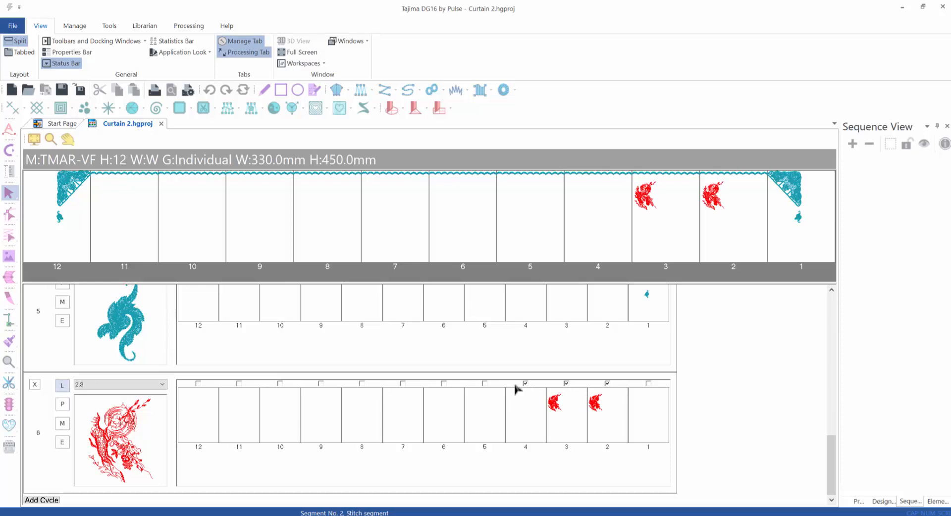
click(484, 384)
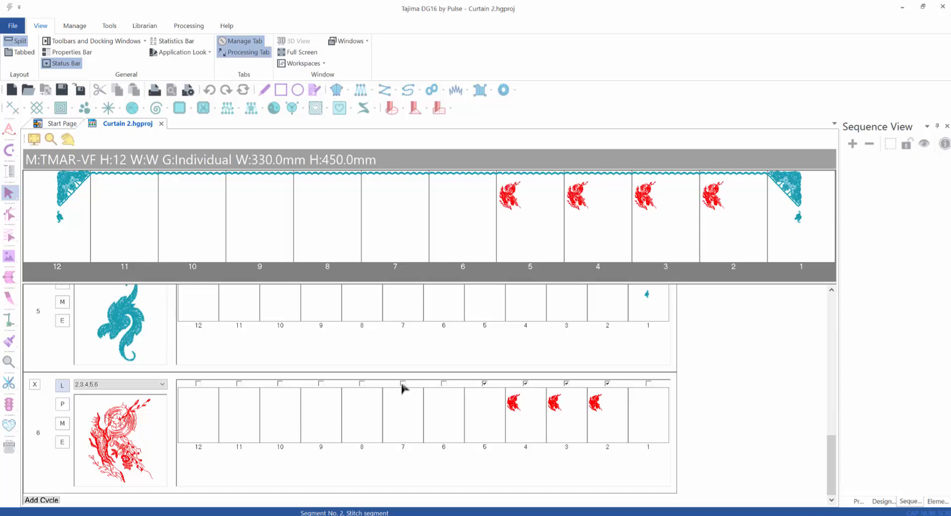
click(362, 384)
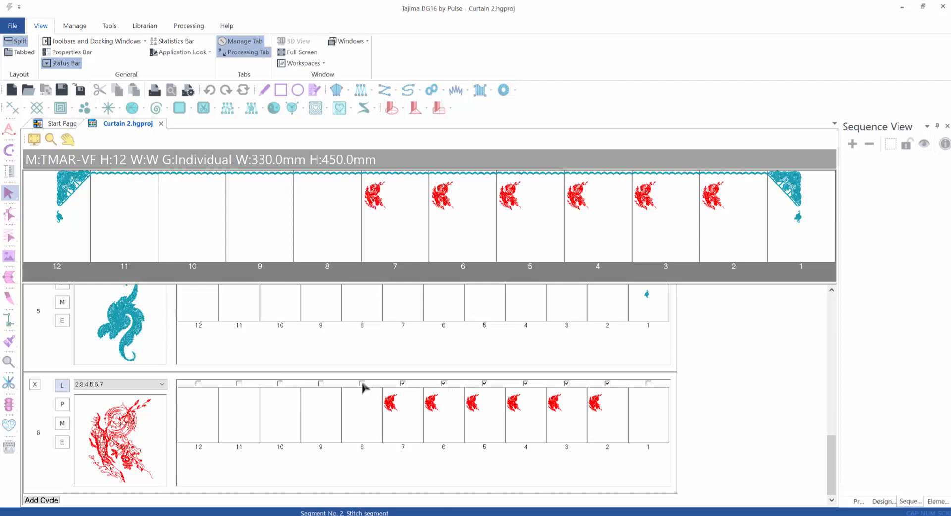
click(320, 384)
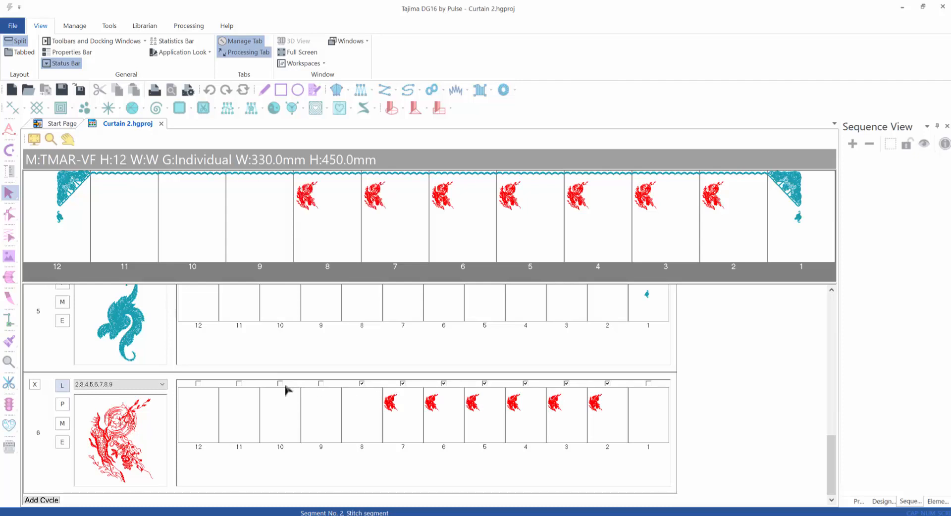
click(280, 384)
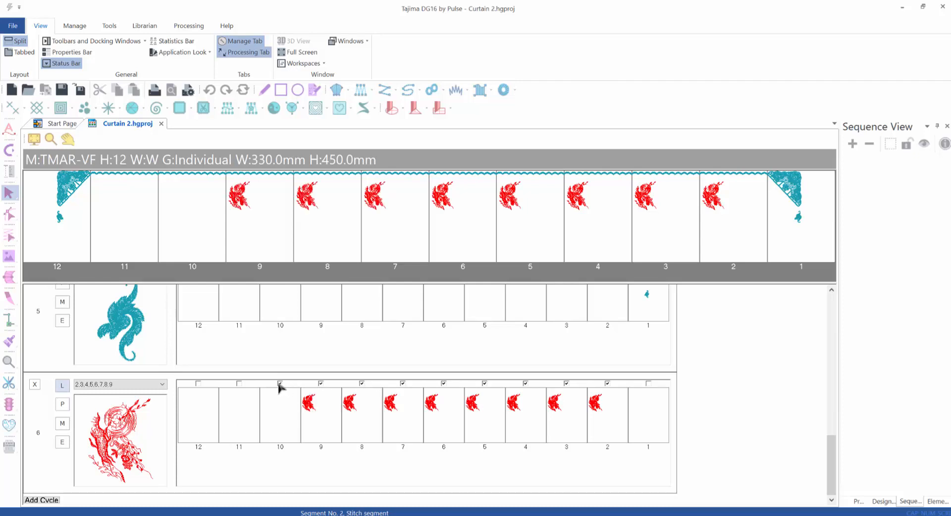
click(238, 383)
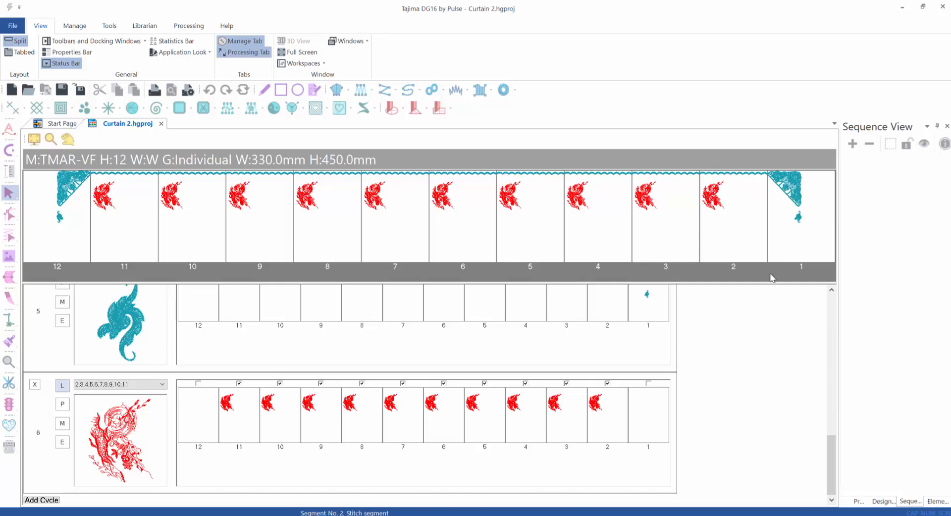
Step: Open the cycle 2 lace corner design for editing
scroll(833, 394, up, 3)
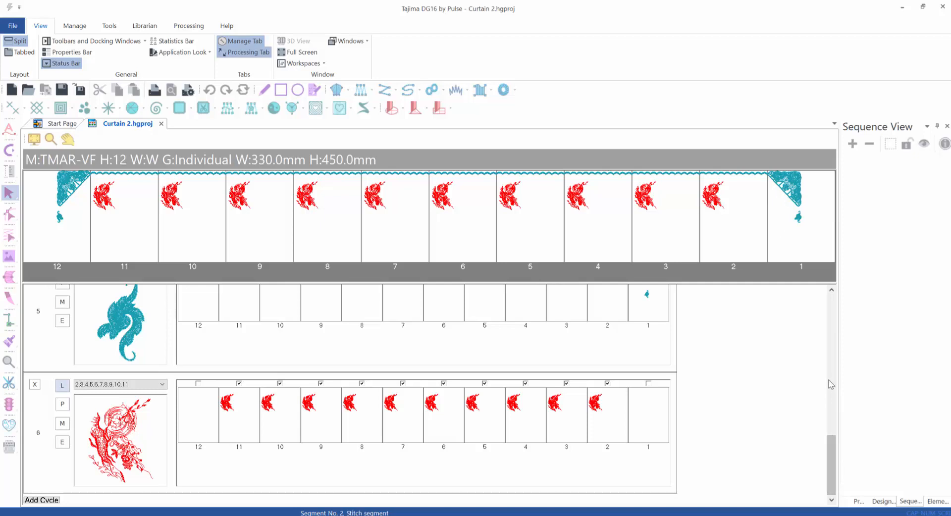
scroll(833, 350, up, 6)
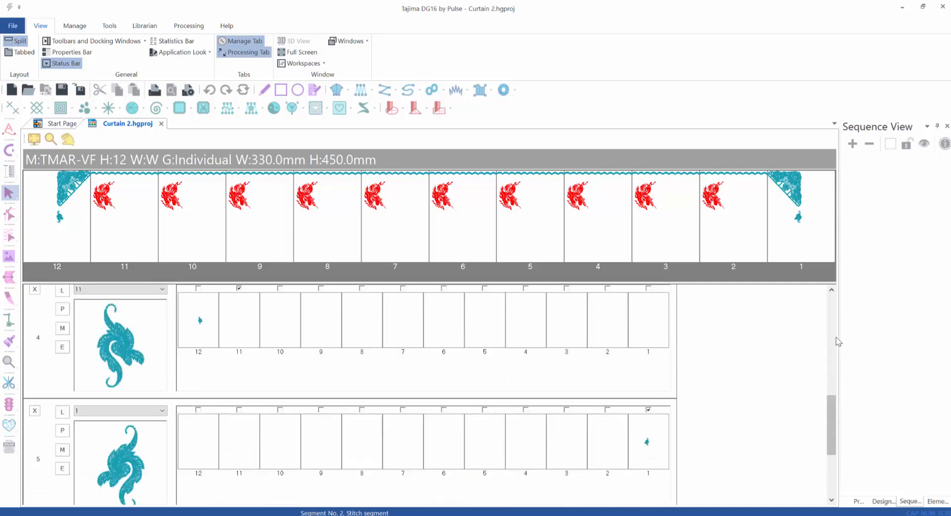
scroll(833, 320, up, 3)
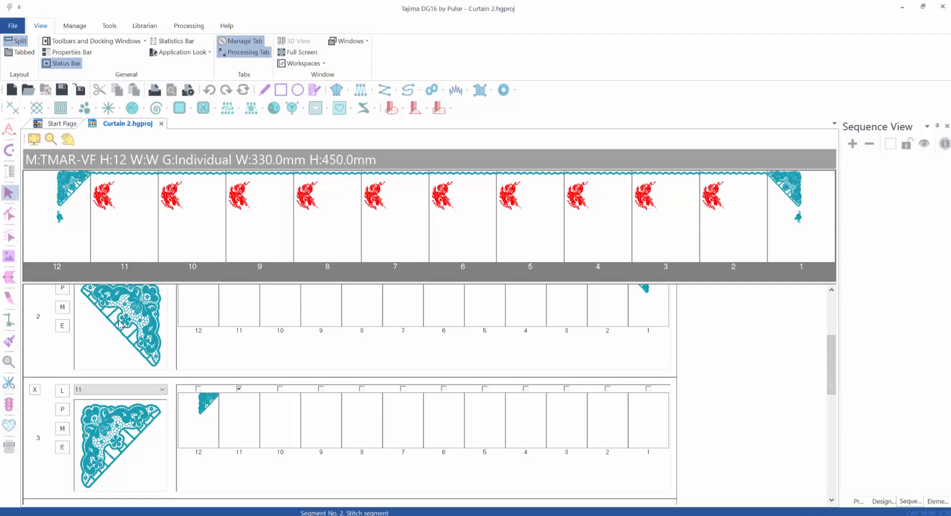
click(62, 328)
double_click(127, 355)
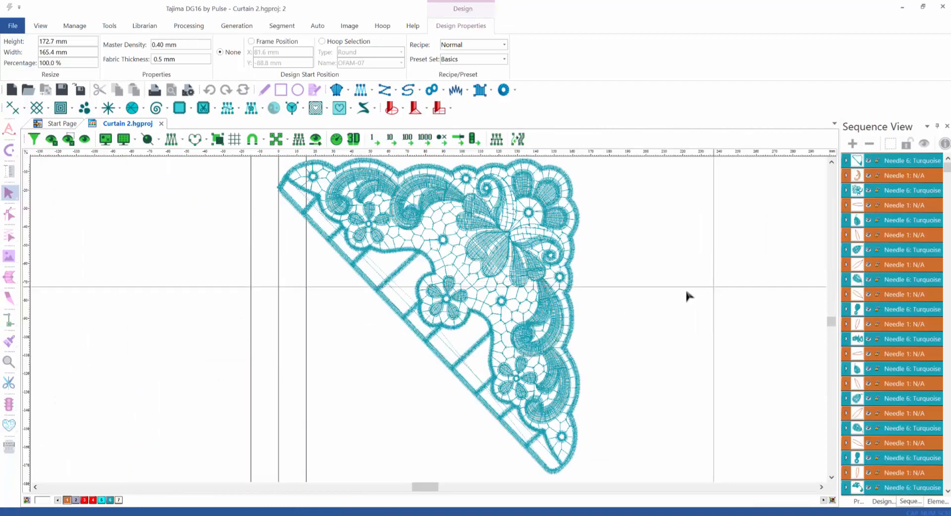
scroll(673, 290, up, 2)
scroll(673, 290, down, 5)
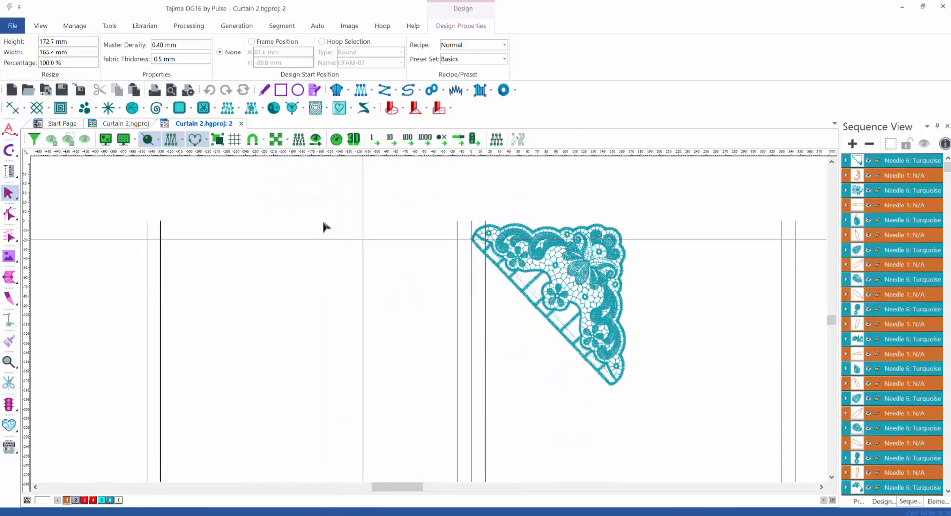
Step: Draw a reference rectangle about 507 mm by 175 mm, from the lace corner's outer edge across the neighbouring head, matching the corner's height
click(281, 91)
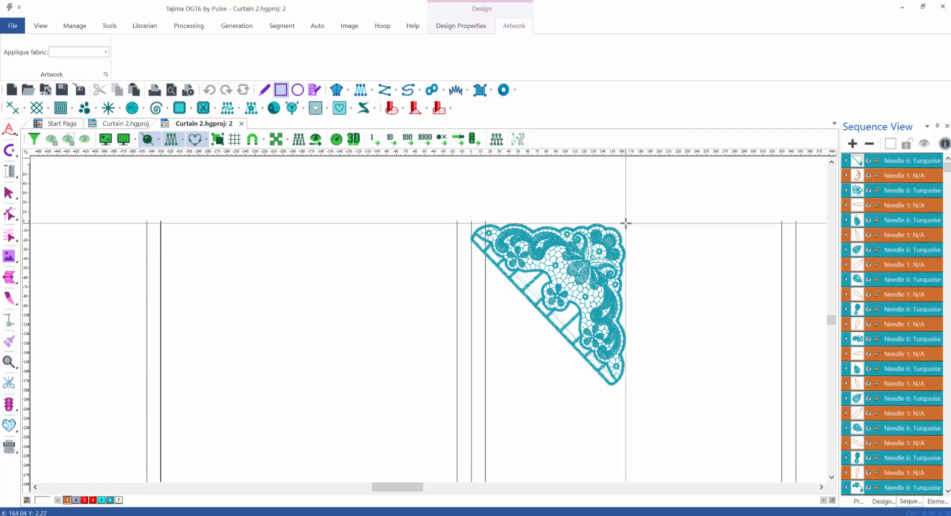
drag(625, 224, 149, 396)
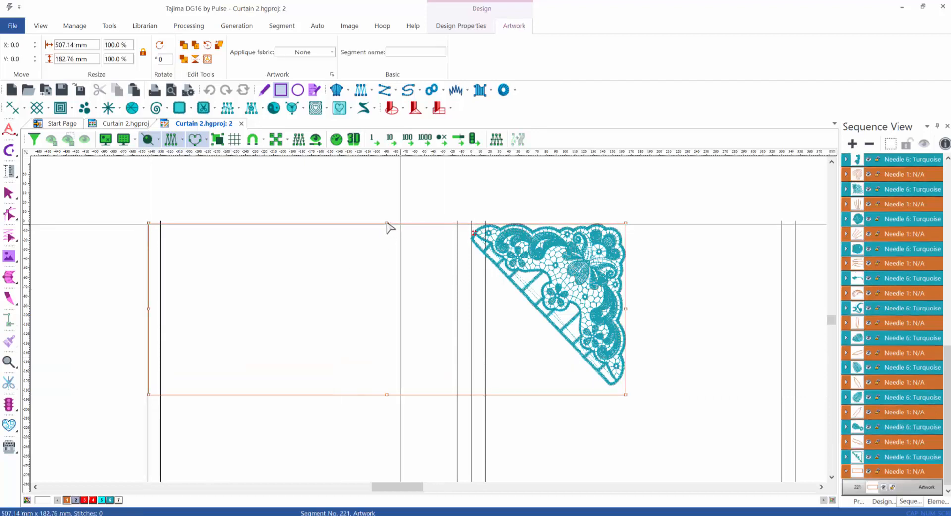
key(Escape)
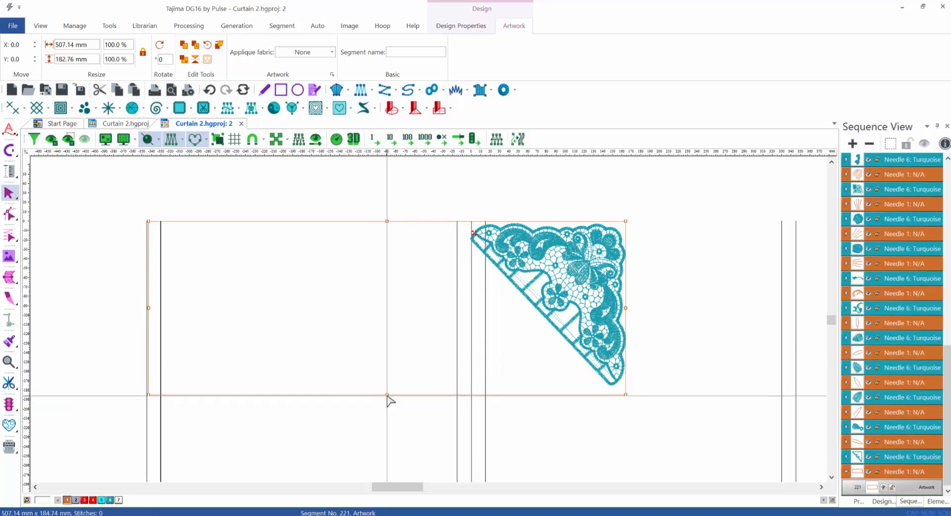
drag(387, 396, 389, 385)
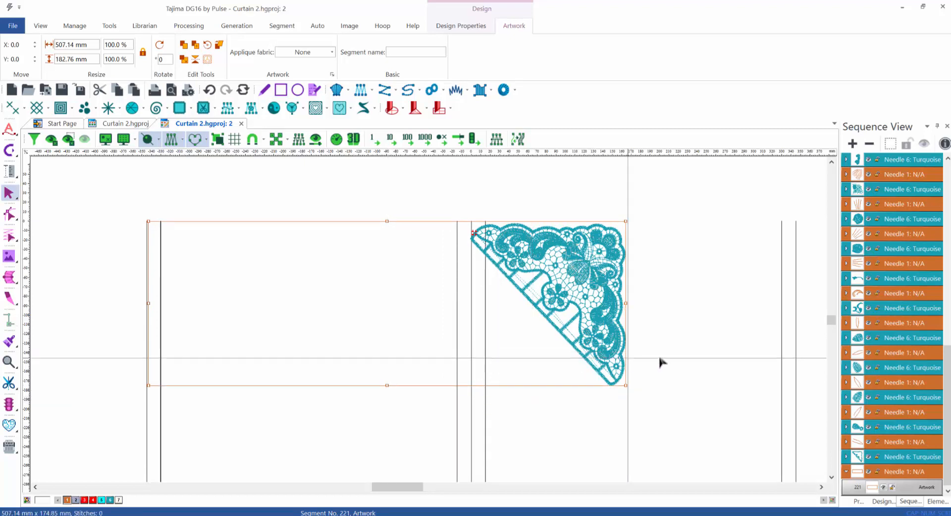
Step: Copy the lace corner together with the reference rectangle, then close the cycle 2 design without saving its changes
drag(691, 200, 397, 427)
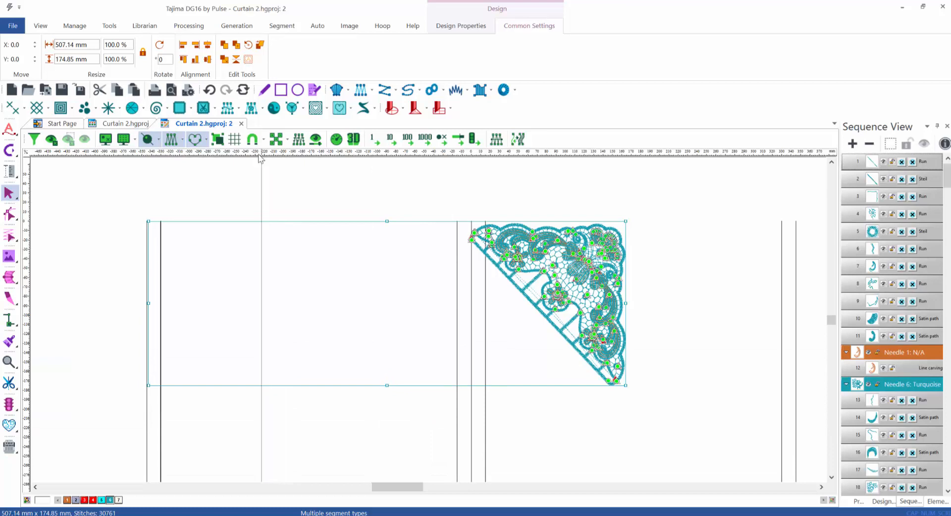
click(297, 189)
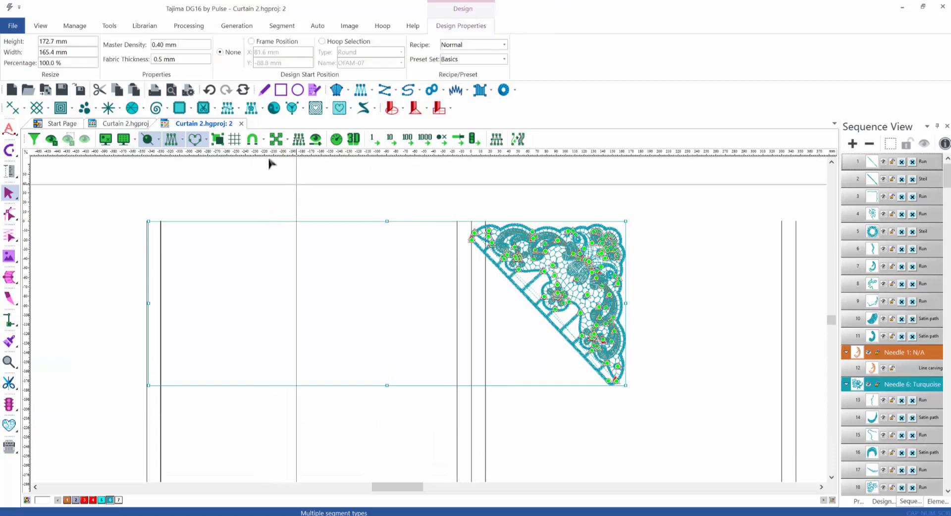
click(241, 123)
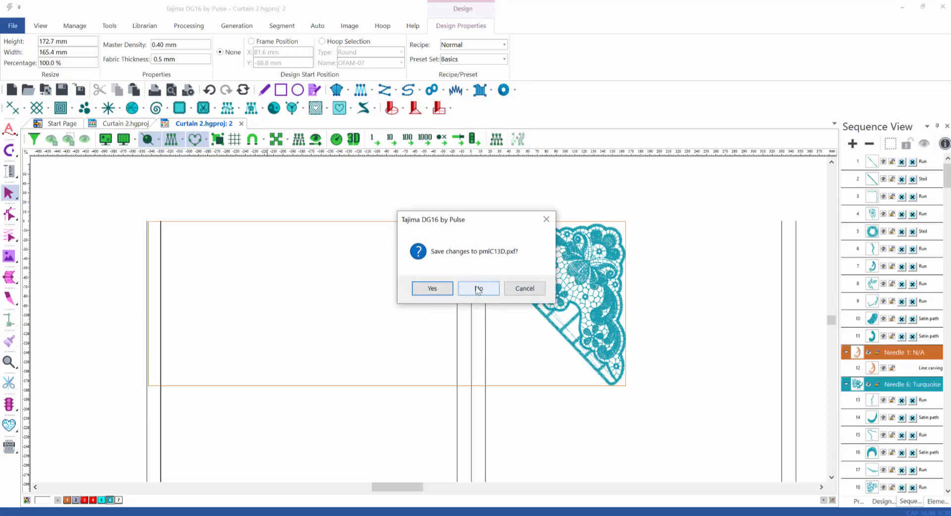
click(477, 288)
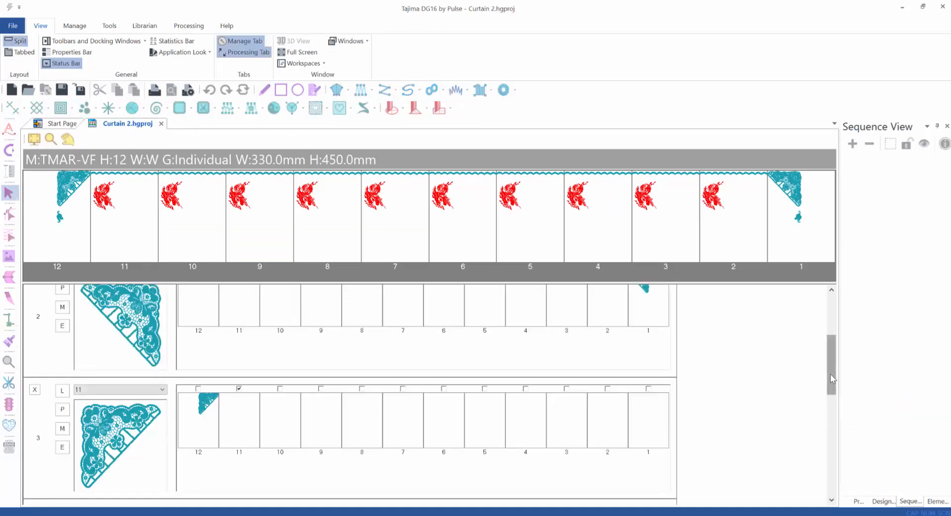
Step: Open the cycle 6 center element design and paste the copied lace corner and reference rectangle into it
drag(831, 375, 833, 494)
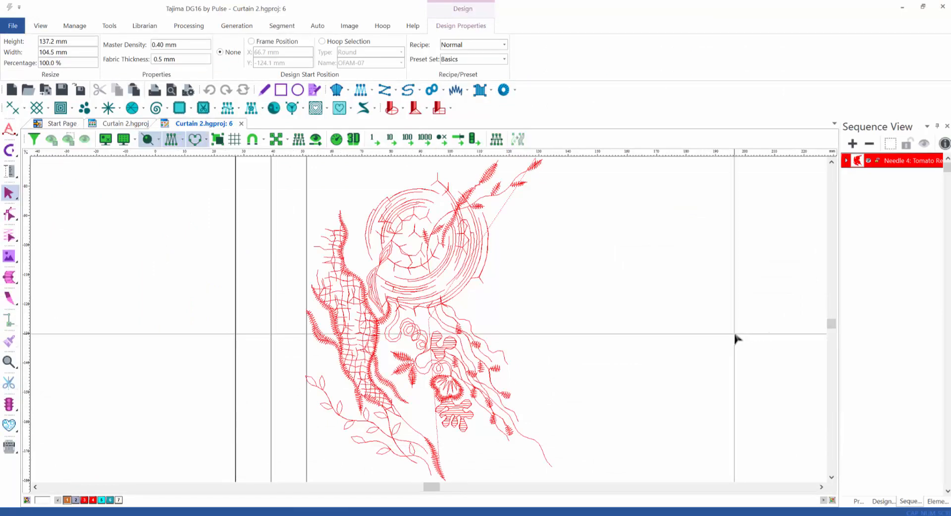
scroll(735, 342, down, 1)
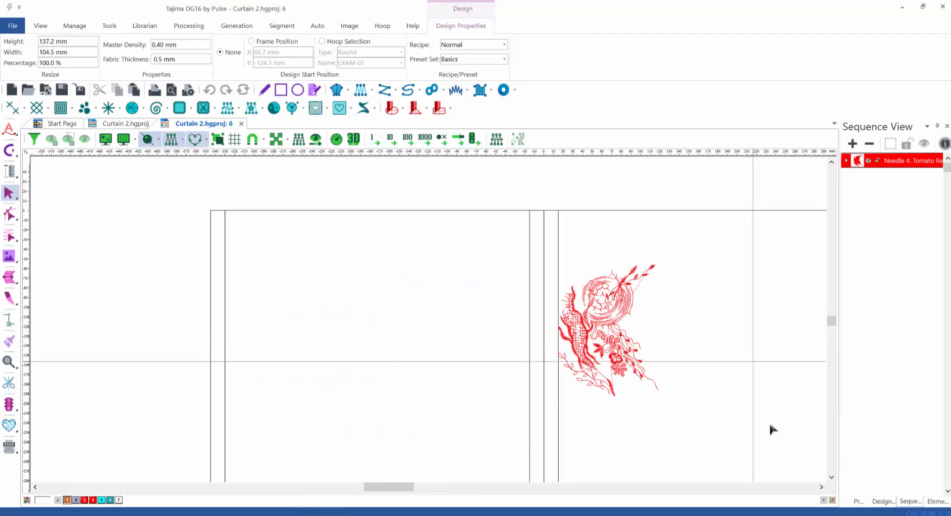
click(821, 487)
click(821, 487)
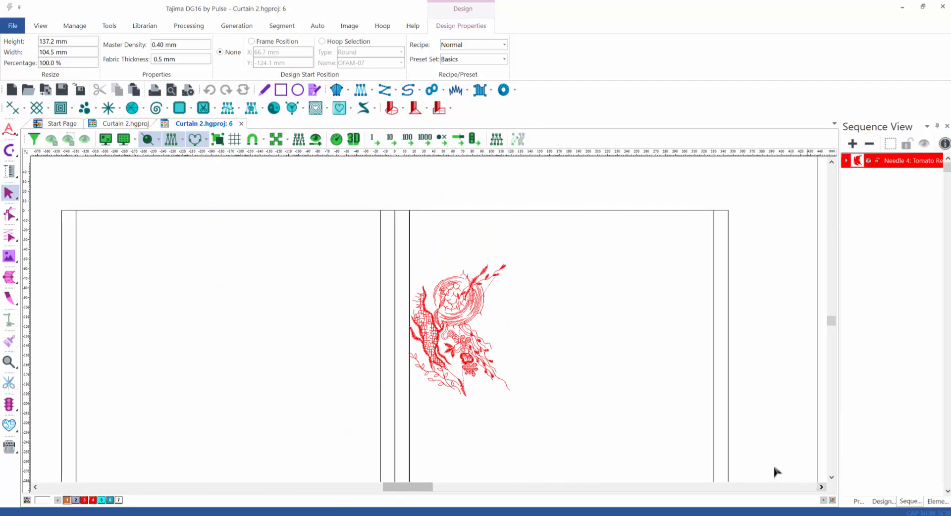
click(729, 427)
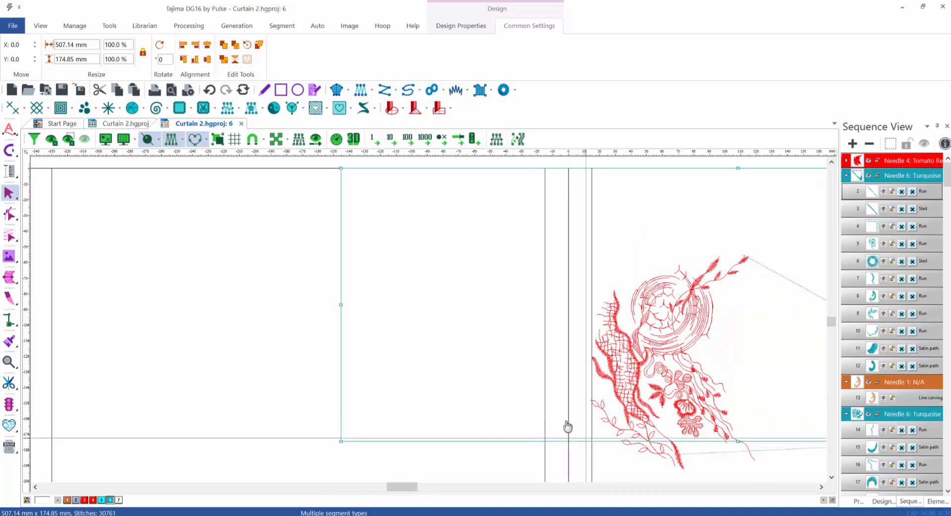
scroll(566, 412, right, 3)
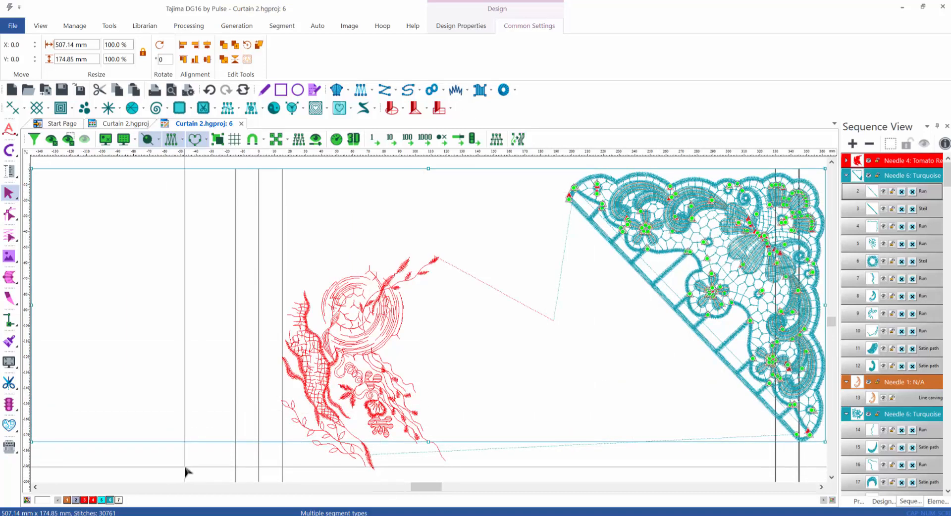
click(310, 389)
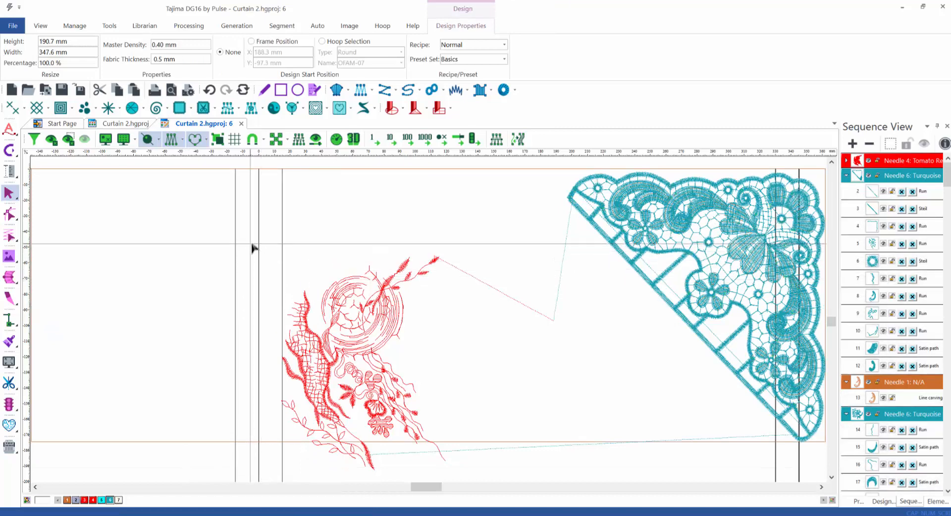
scroll(438, 339, down, 3)
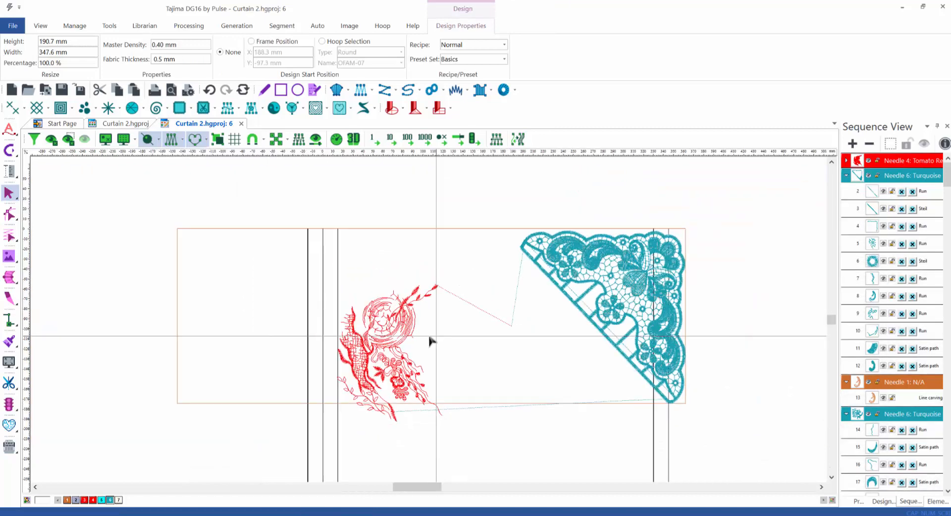
Step: Add a horizontal guide at the reference rectangle's mid-height and place the red center element just below it, centred on the zero line
drag(322, 267, 461, 458)
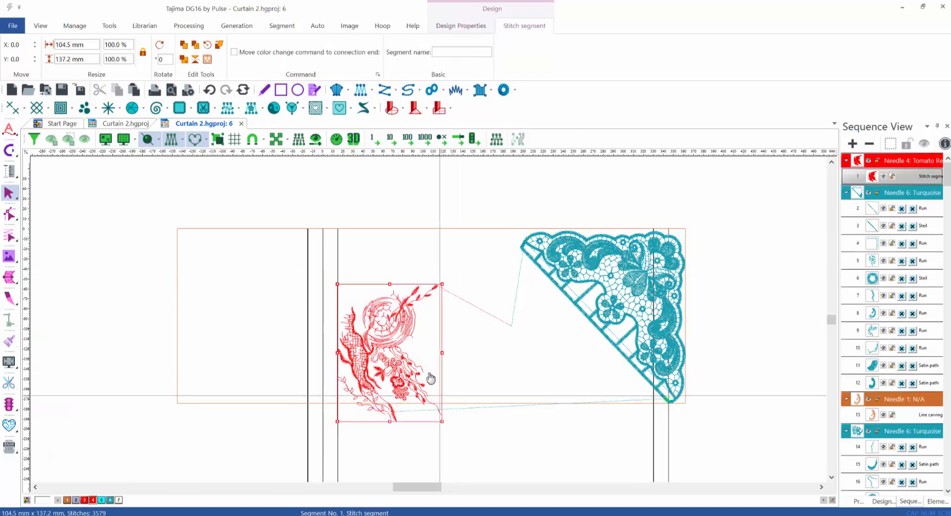
drag(418, 377, 363, 424)
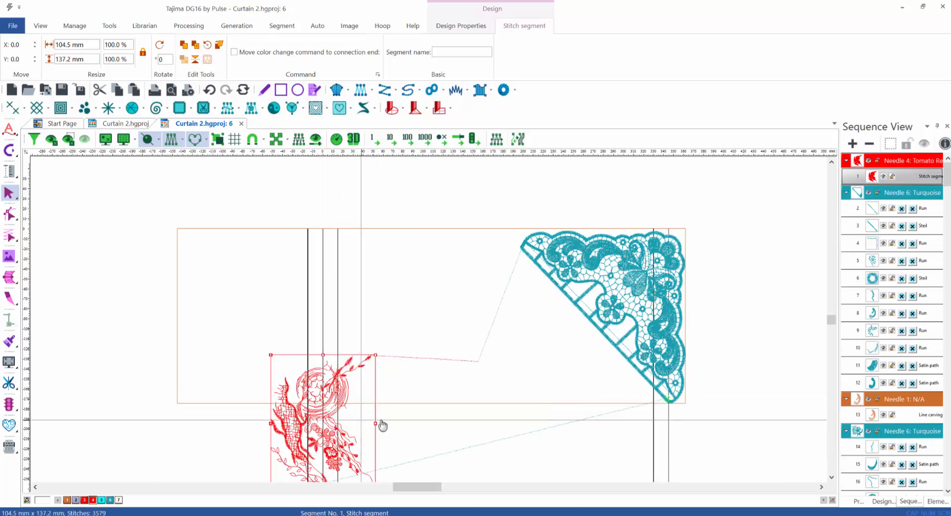
drag(168, 218, 208, 256)
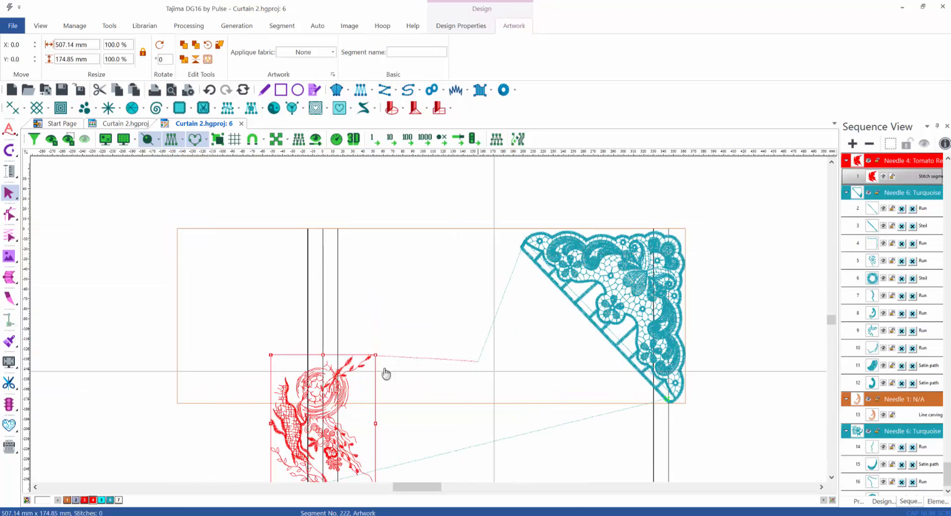
click(177, 316)
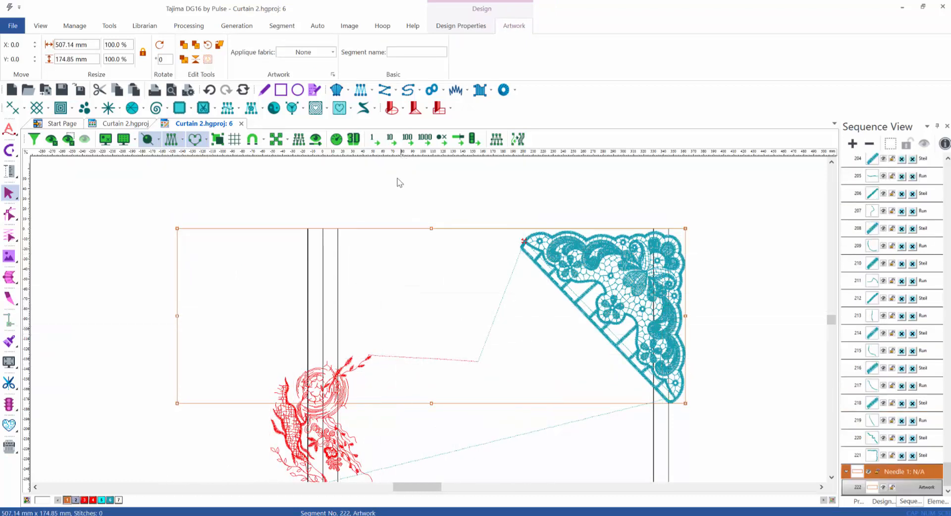
drag(398, 178, 374, 326)
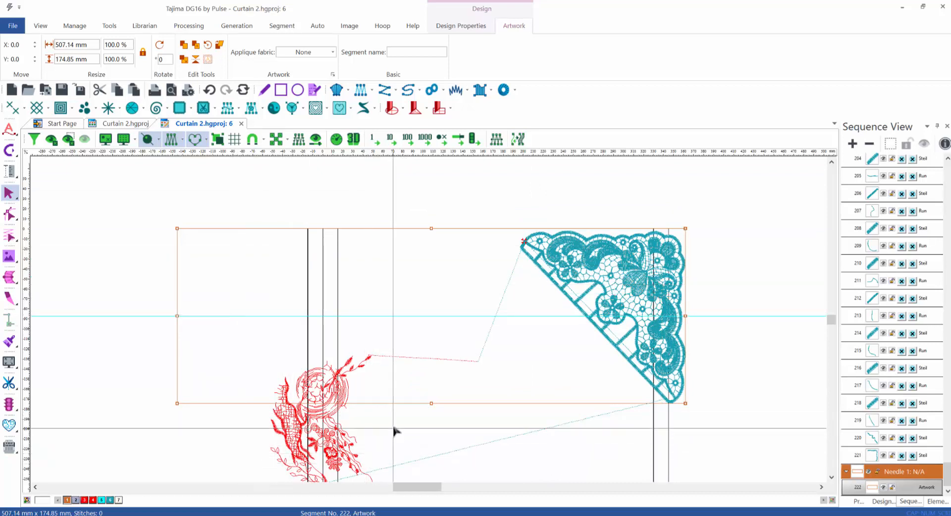
scroll(399, 361, down, 3)
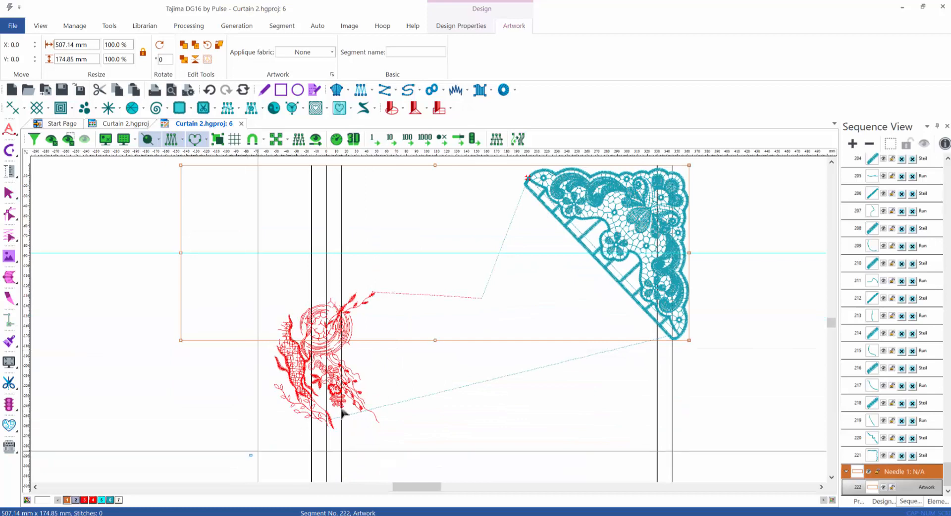
drag(248, 452, 369, 347)
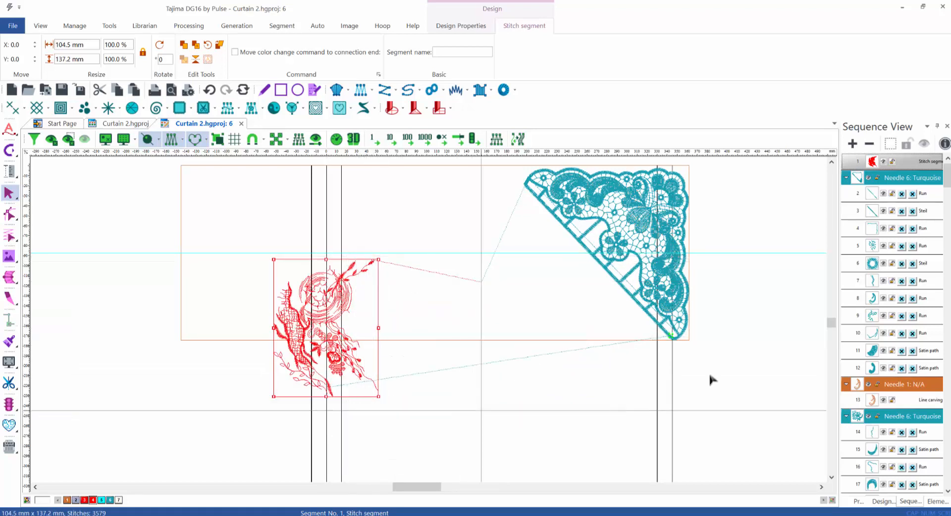
Step: Delete the pasted lace corner and reference rectangle from the cycle 6 design and close the design
mouse_move(731, 382)
mouse_down()
mouse_move(658, 238)
mouse_move(520, 150)
mouse_move(473, 156)
mouse_up()
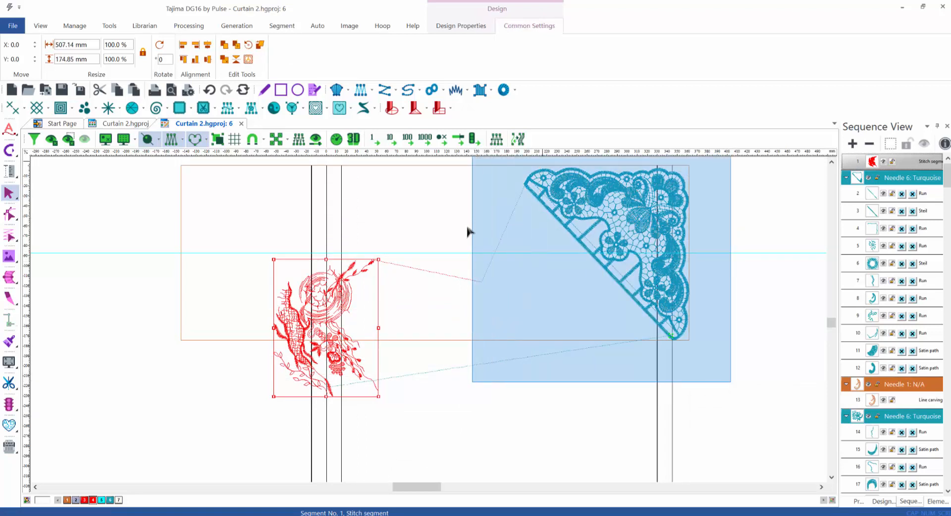
click(483, 277)
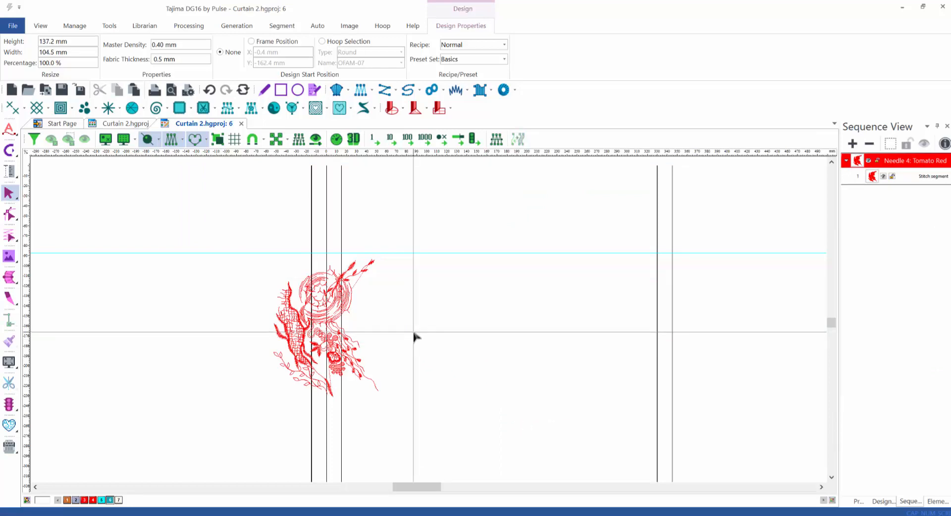
click(114, 123)
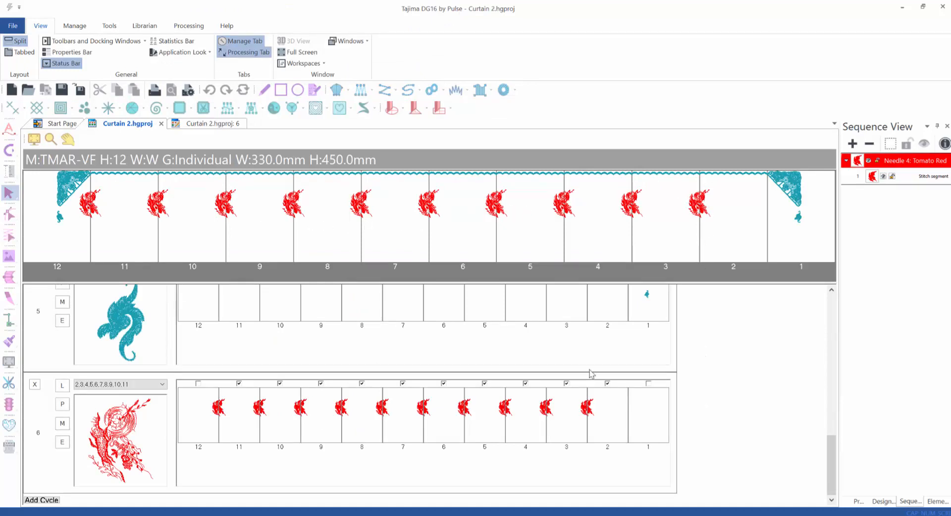
click(207, 125)
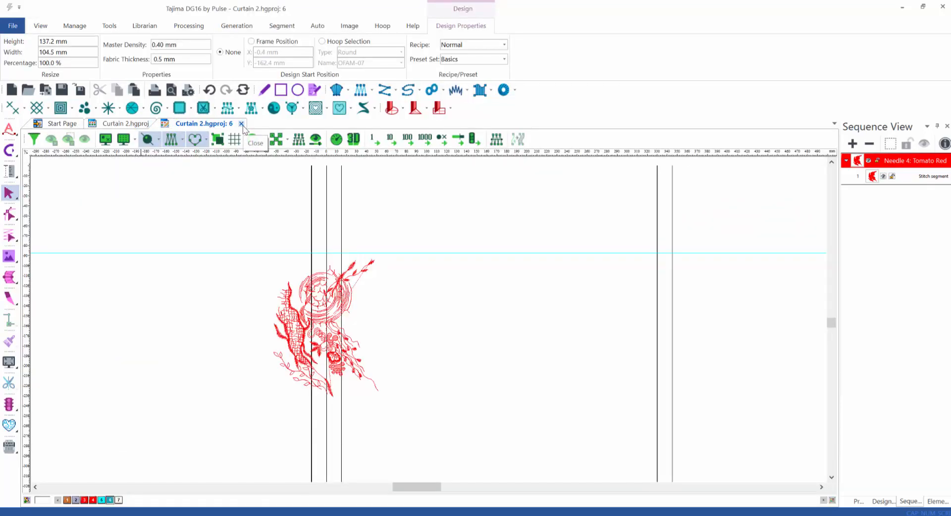
click(241, 124)
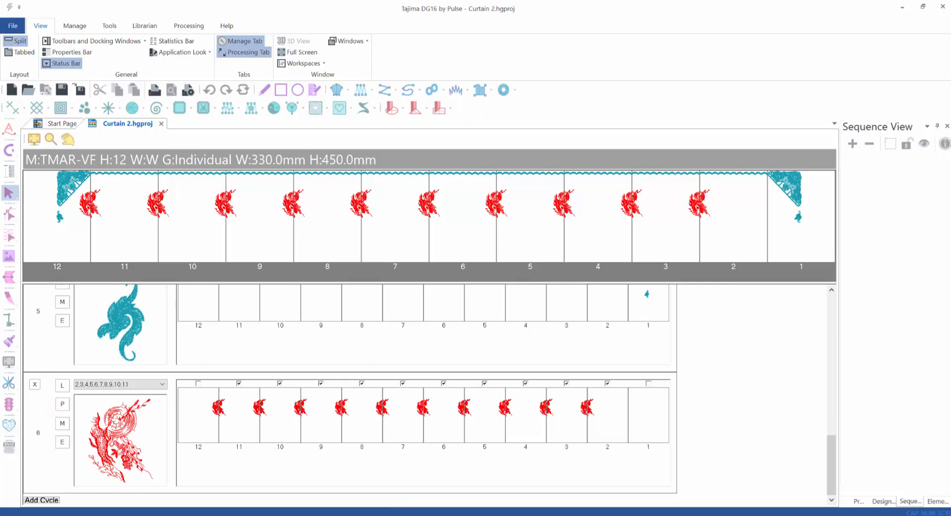
Step: Reopen the cycle 6 design, copy its red center element and close the design
scroll(127, 351, down, 2)
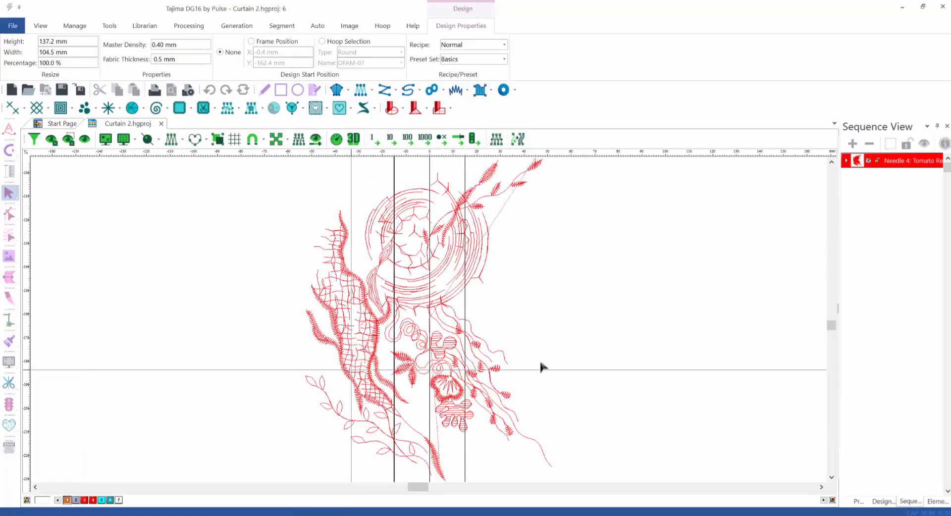
scroll(540, 370, down, 4)
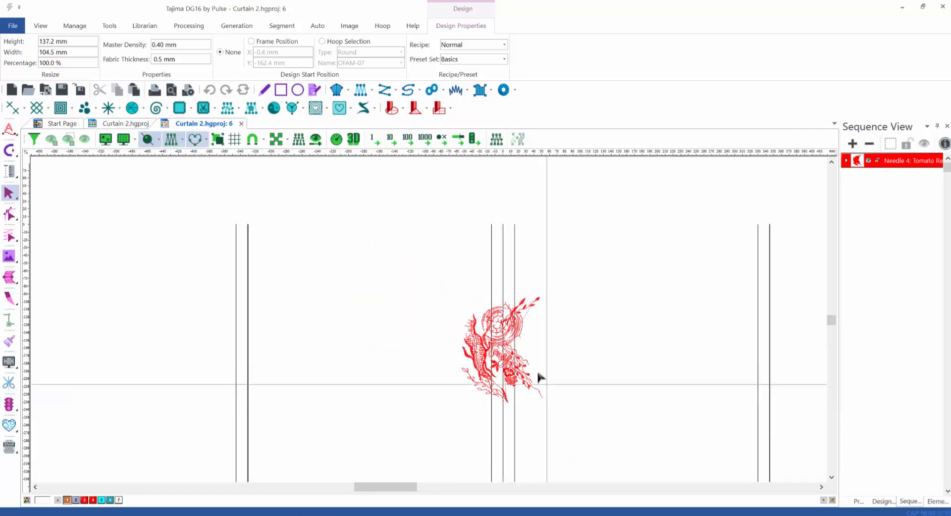
drag(436, 279, 608, 439)
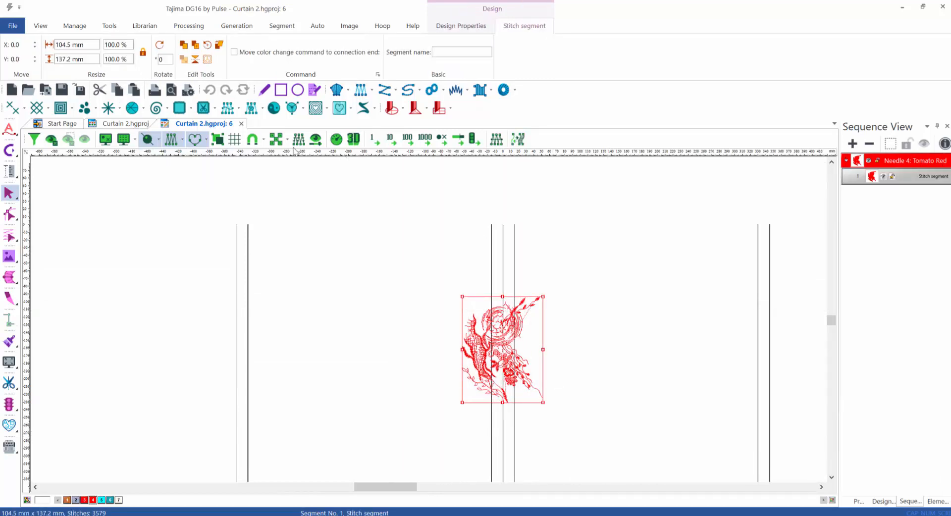
click(241, 123)
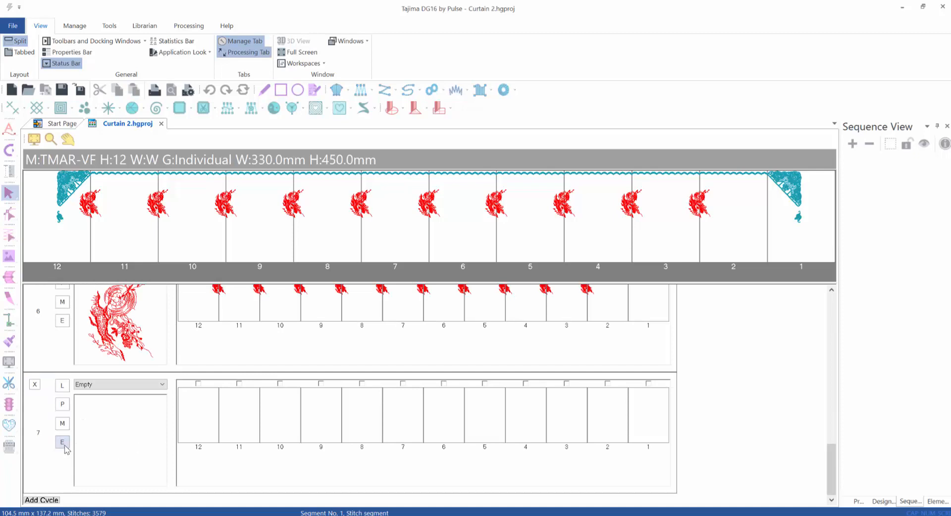
Step: Paste the center element into the empty cycle 7 design and add horizontal guides at its mid-height and top edge
click(64, 445)
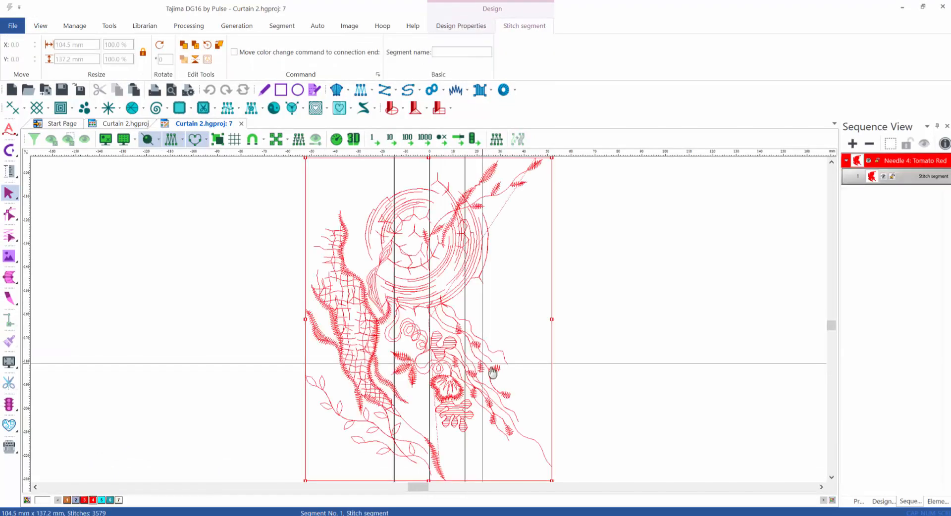
scroll(491, 375, down, 5)
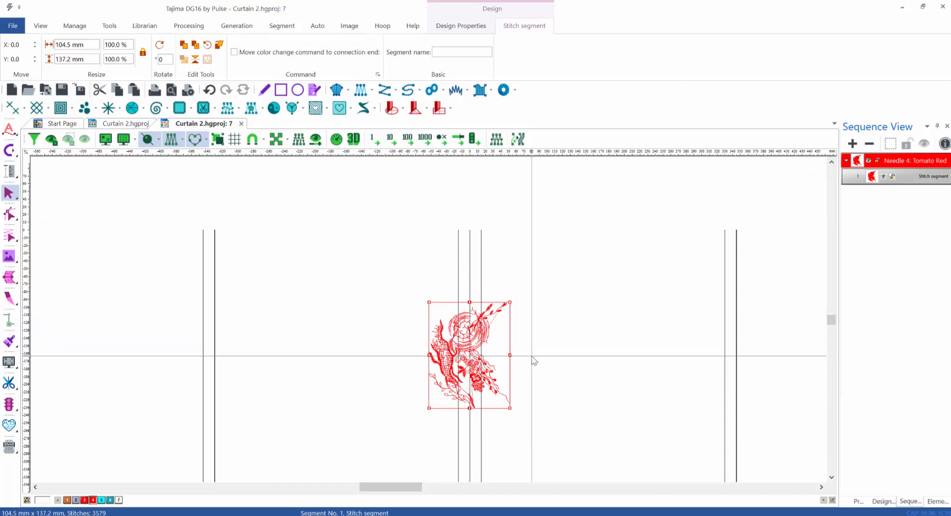
drag(531, 356, 530, 354)
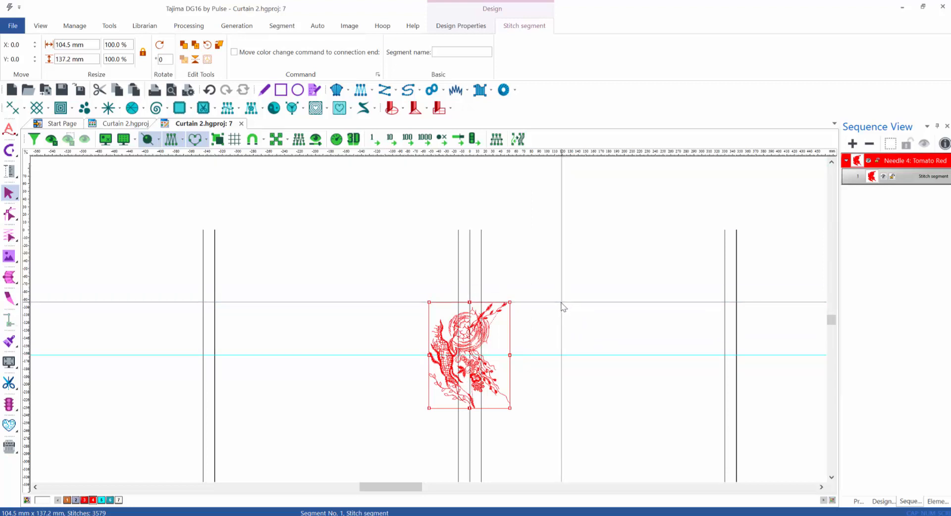
drag(562, 303, 562, 303)
Step: Move the center element about 345 mm right onto the next head line and reflect it about its vertical center axis without copying
drag(342, 288, 533, 420)
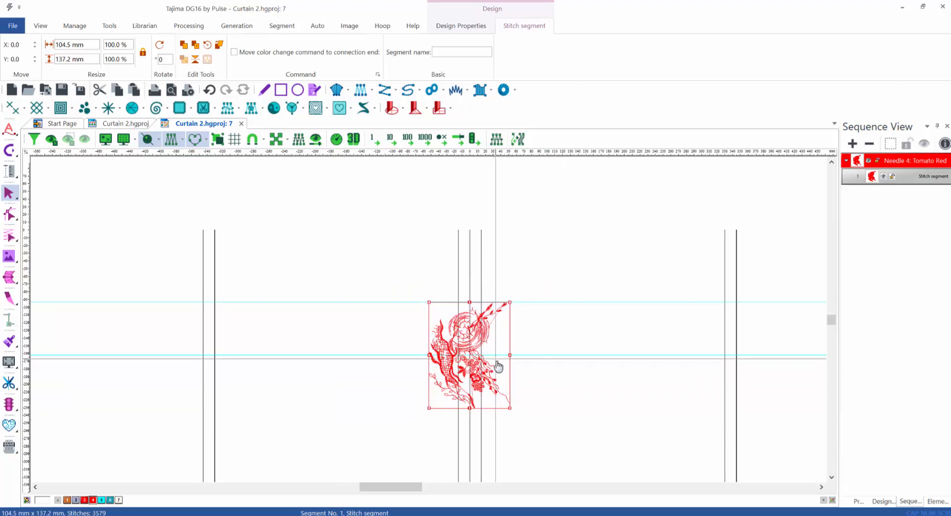
drag(498, 367, 765, 371)
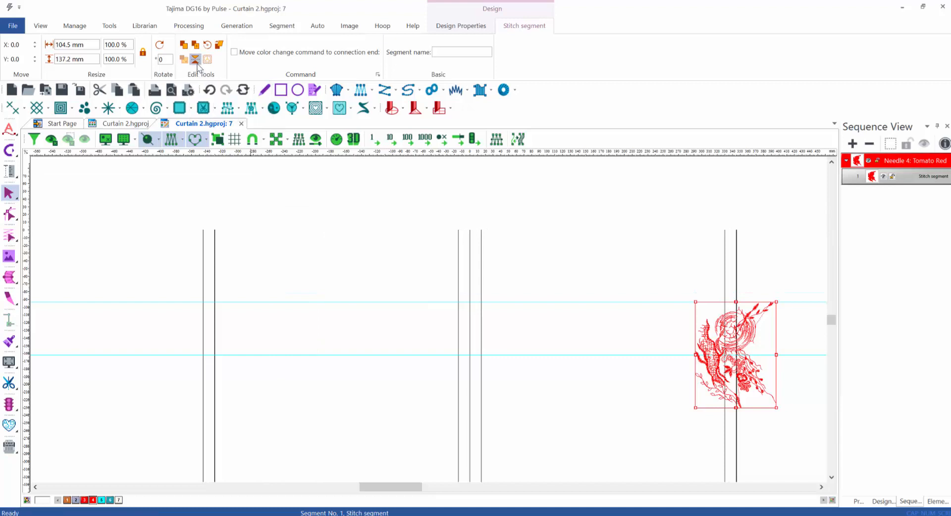
click(193, 89)
click(452, 235)
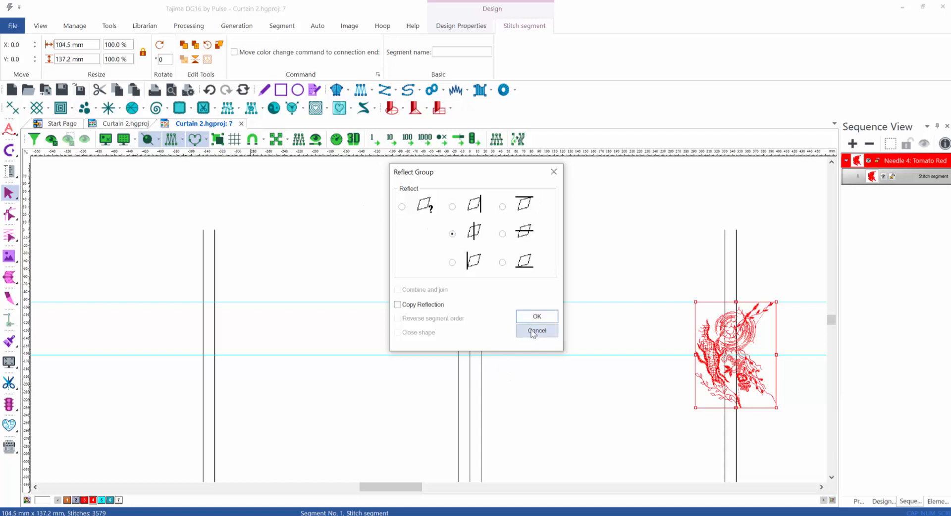
click(537, 316)
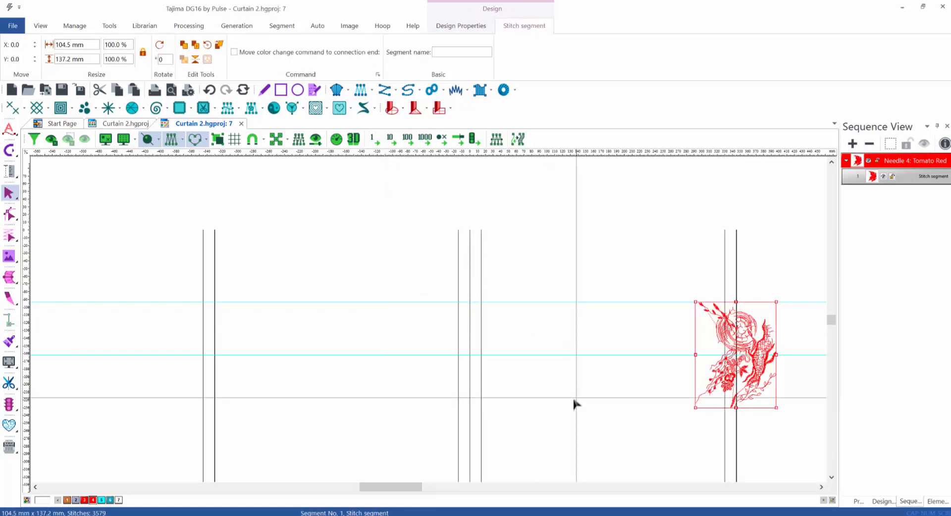
click(575, 421)
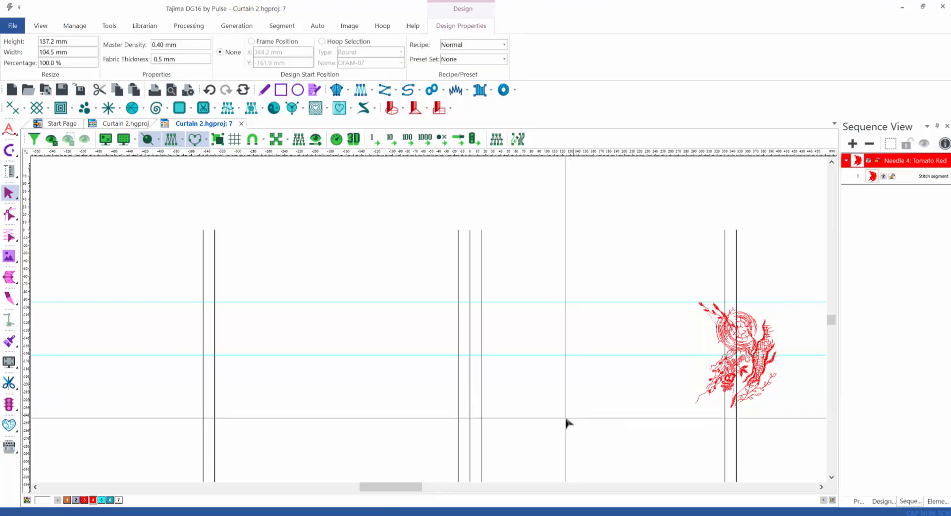
Step: Assign the mirrored center element of cycle 7 to head 2 and close its design
click(124, 126)
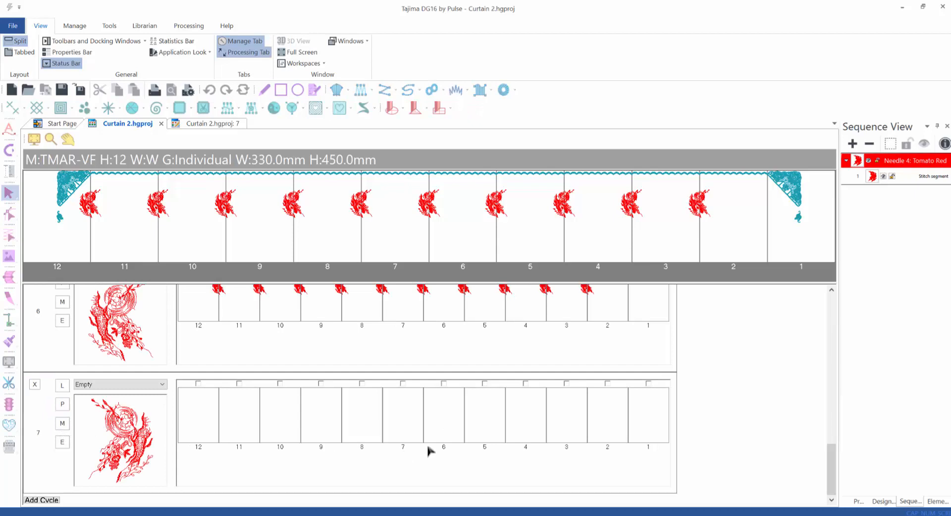
click(607, 384)
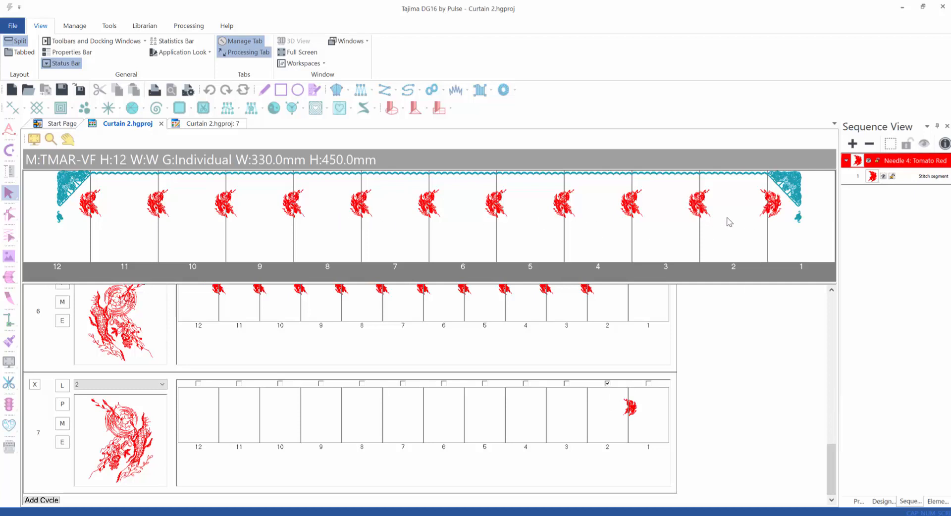
click(211, 126)
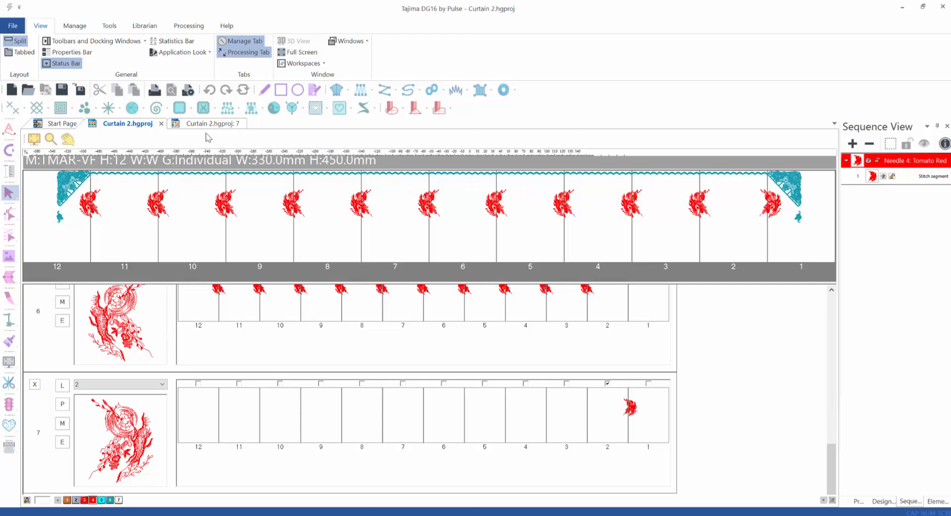
click(241, 124)
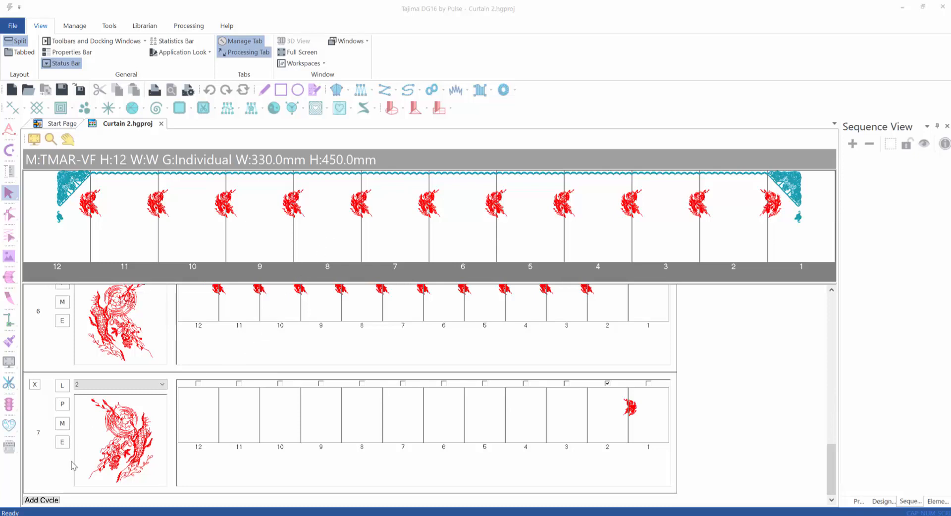
Step: Add cycle 8 to the project and open the cycle 6 center element design for editing
click(45, 500)
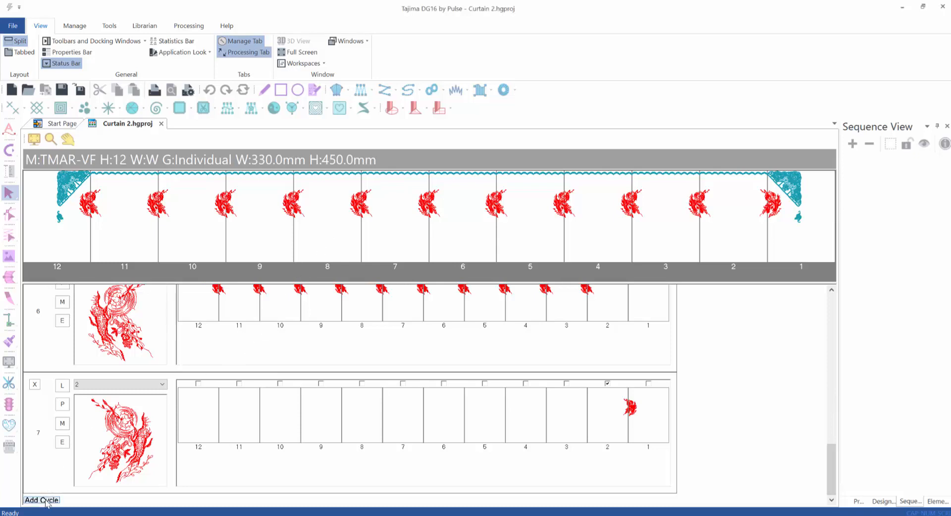
click(46, 500)
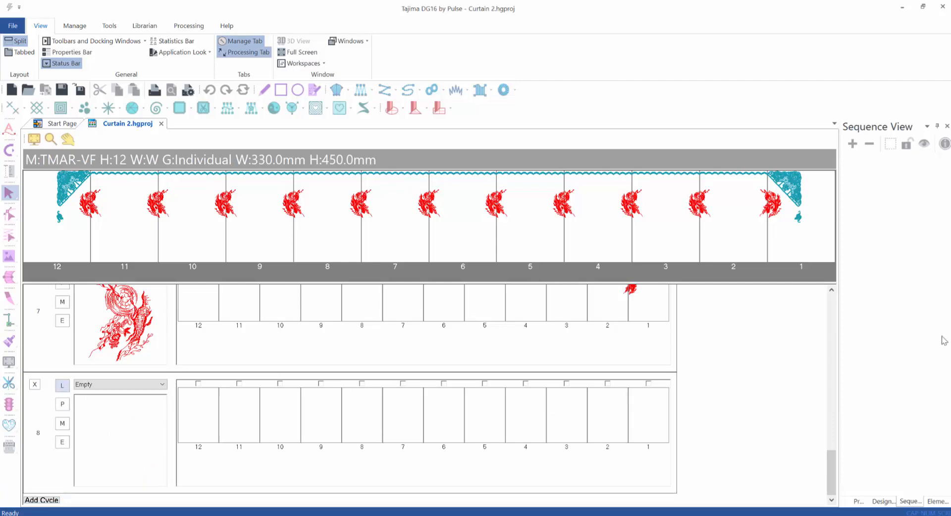
click(832, 291)
click(831, 290)
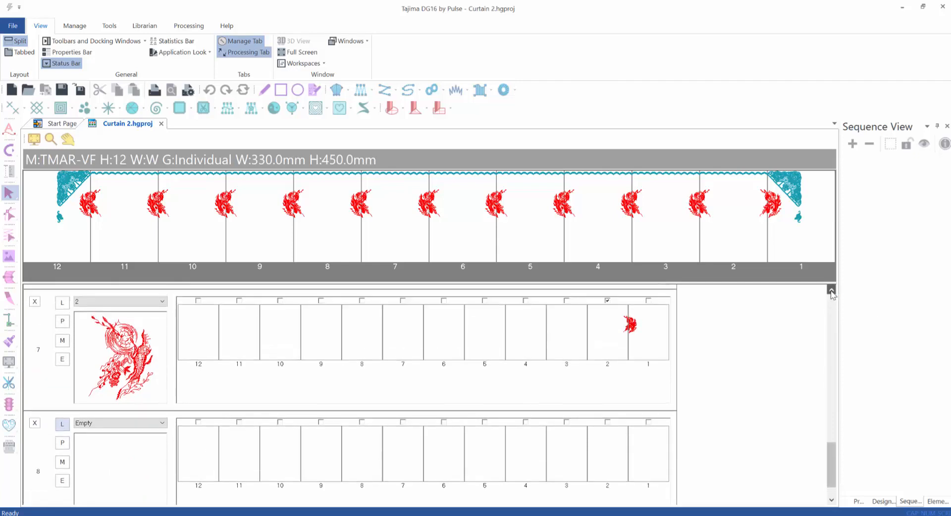
click(832, 291)
click(832, 291)
click(832, 291)
click(832, 291)
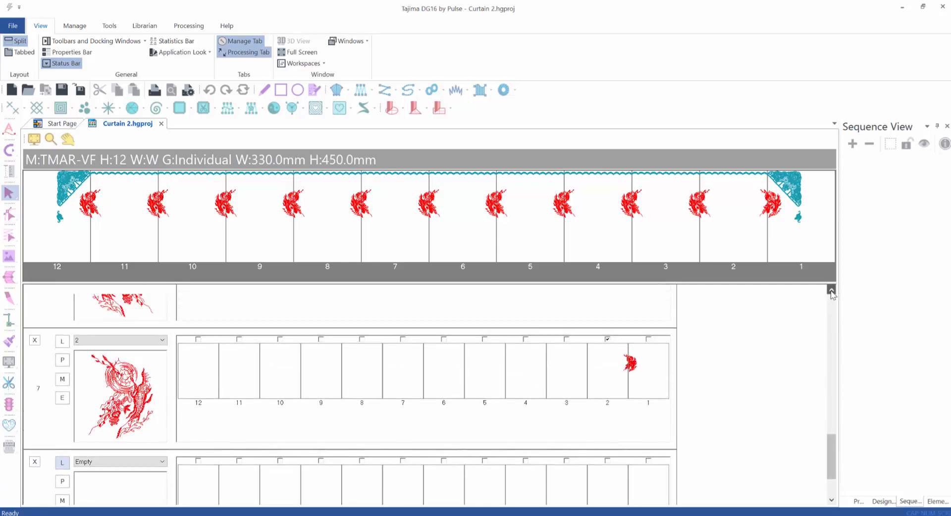
click(832, 291)
click(832, 291)
click(832, 291)
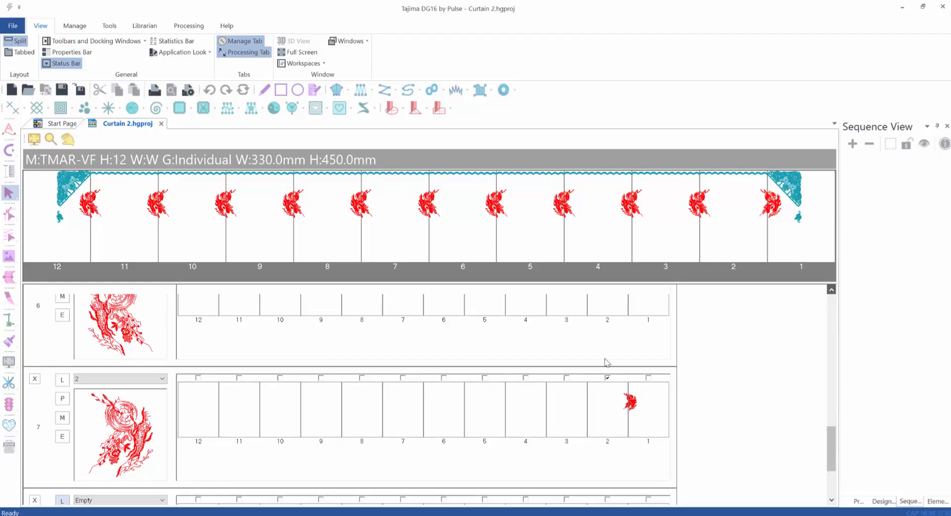
scroll(61, 342, up, 2)
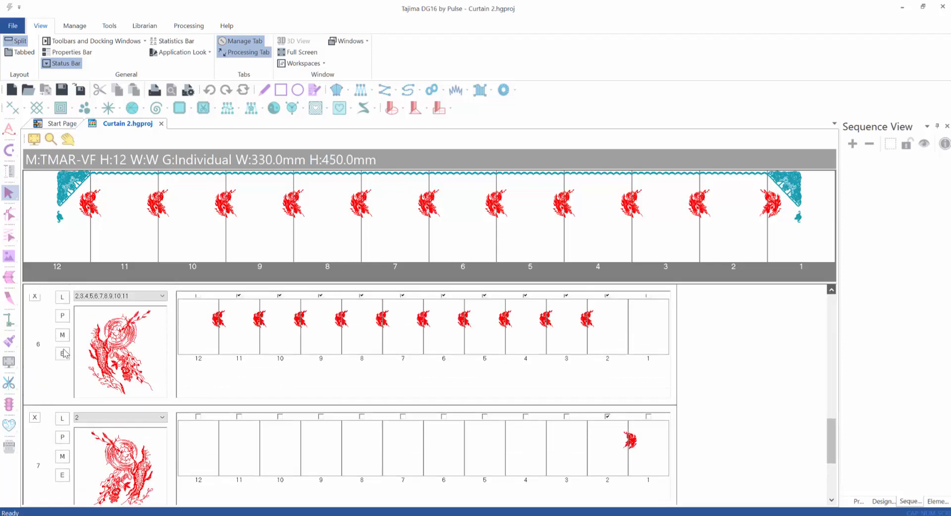
click(63, 367)
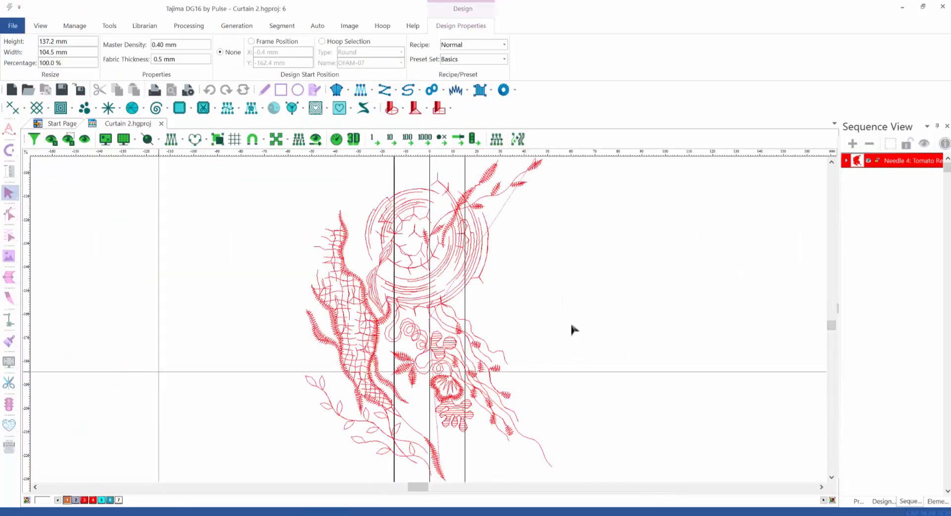
Step: Copy the whole center element from the cycle 6 design and close that design
scroll(571, 318, down, 1)
scroll(570, 322, down, 1)
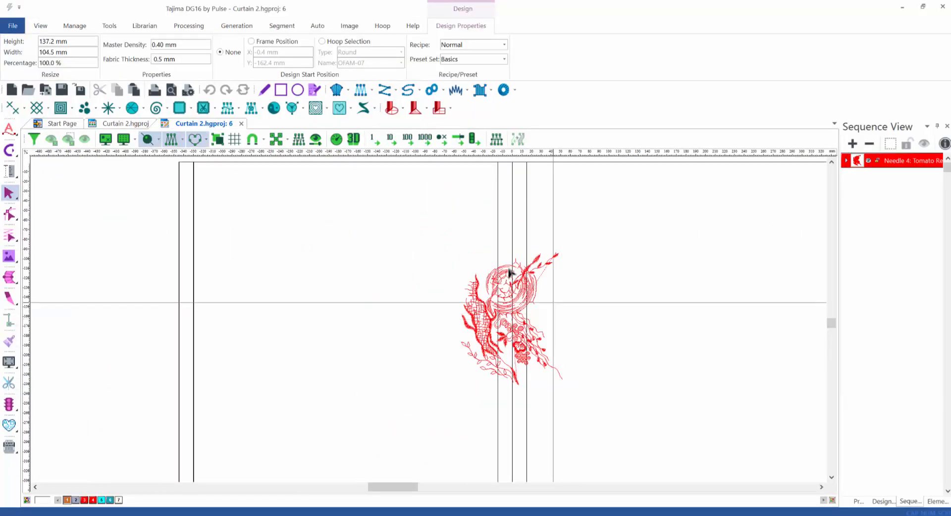
drag(423, 221, 643, 430)
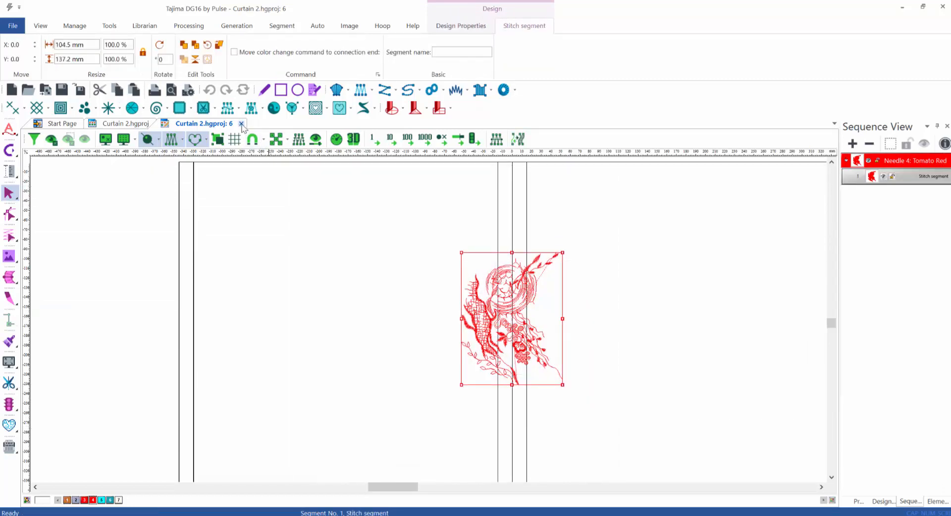
click(241, 124)
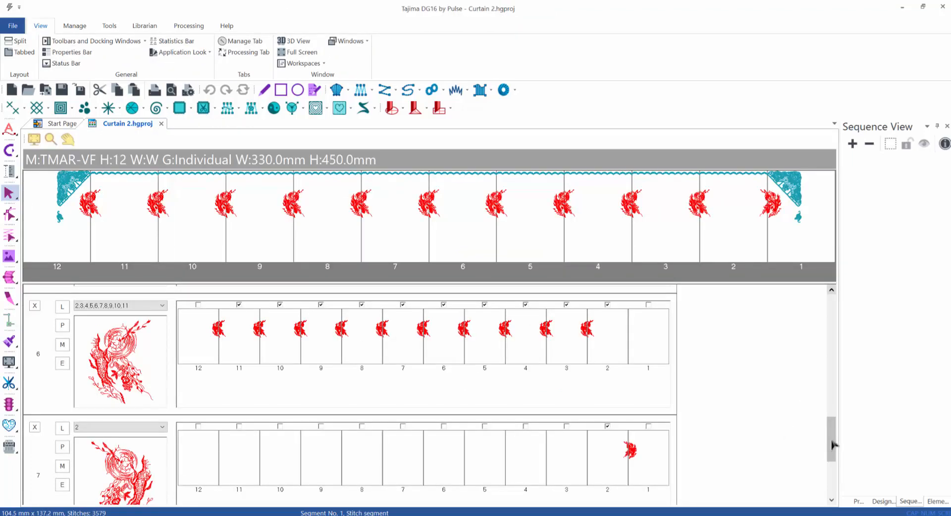
Step: Paste the center element into the empty cycle 8 design and add horizontal guides at its top and bottom edges
drag(833, 444, 837, 485)
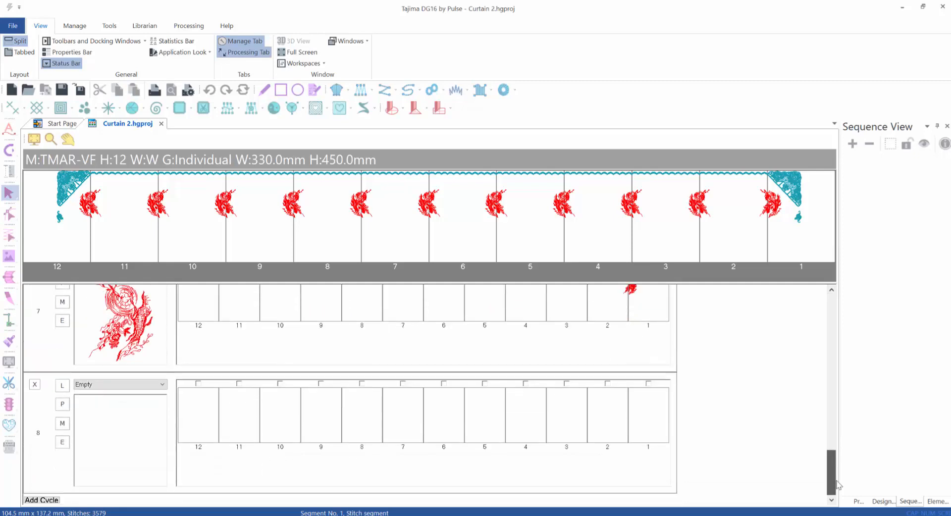
click(62, 443)
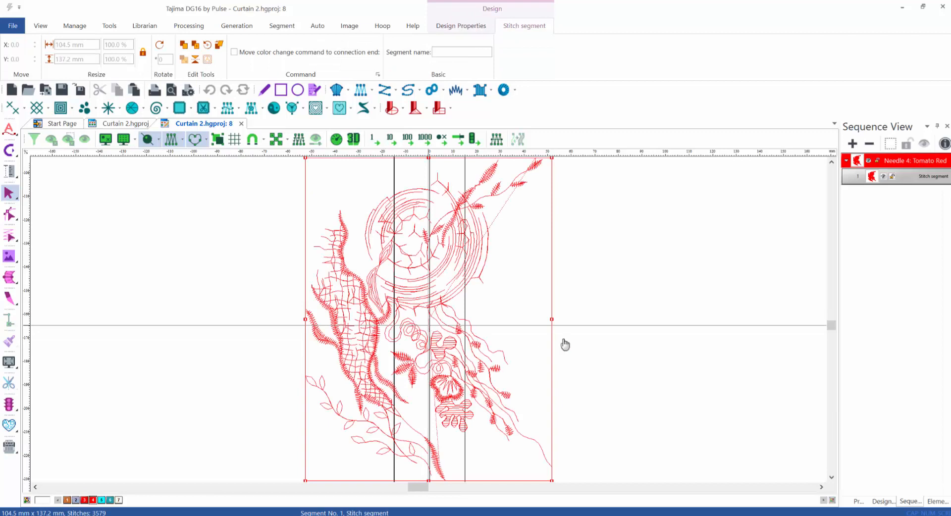
scroll(565, 345, down, 6)
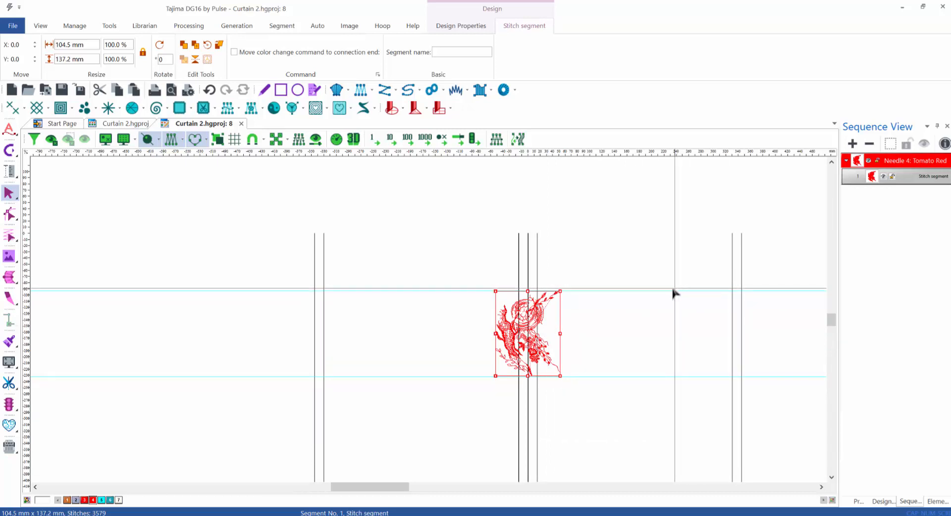
click(558, 212)
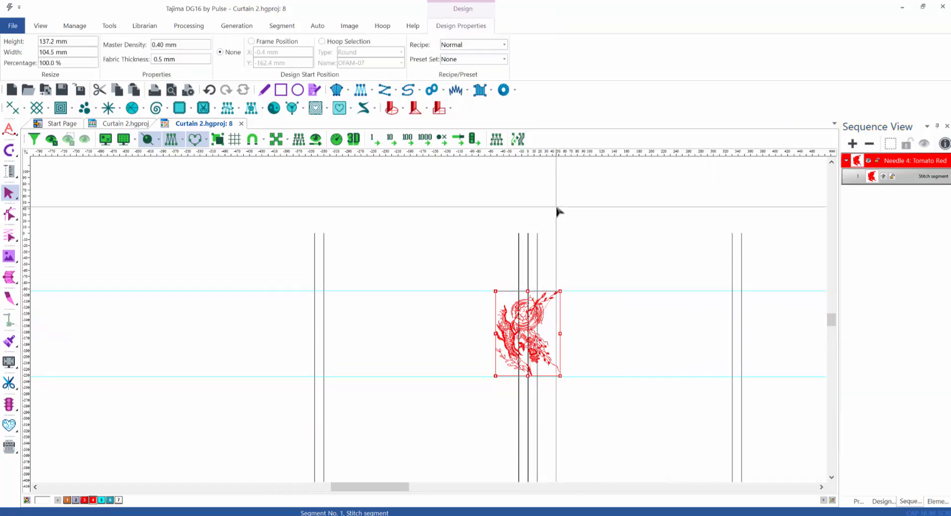
Step: Place a vertical guide midway between the two head lines, using a temporary artwork rectangle about 345 mm wide to find the middle
click(281, 90)
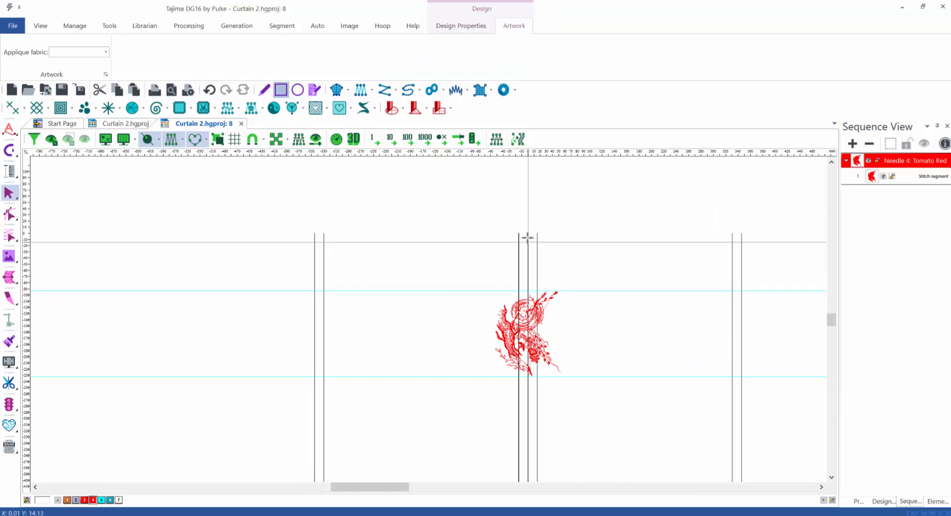
drag(528, 238, 742, 339)
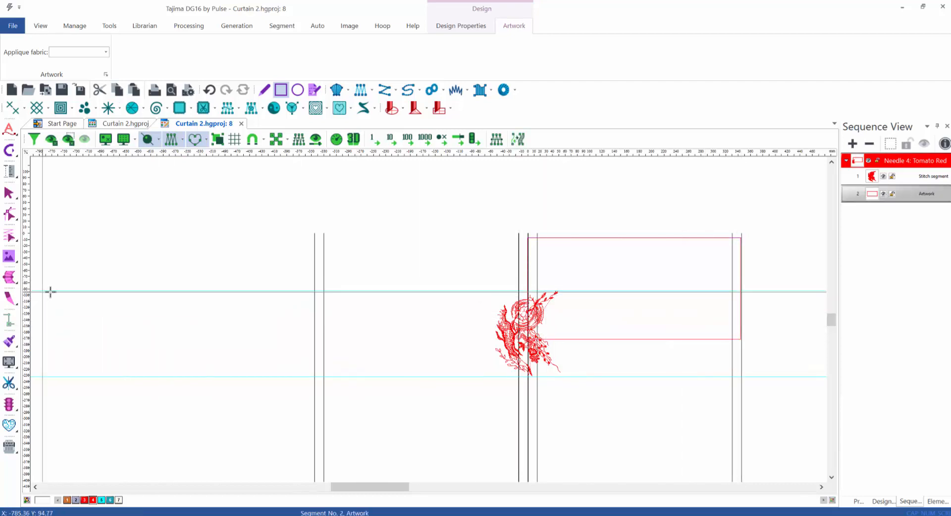
key(Escape)
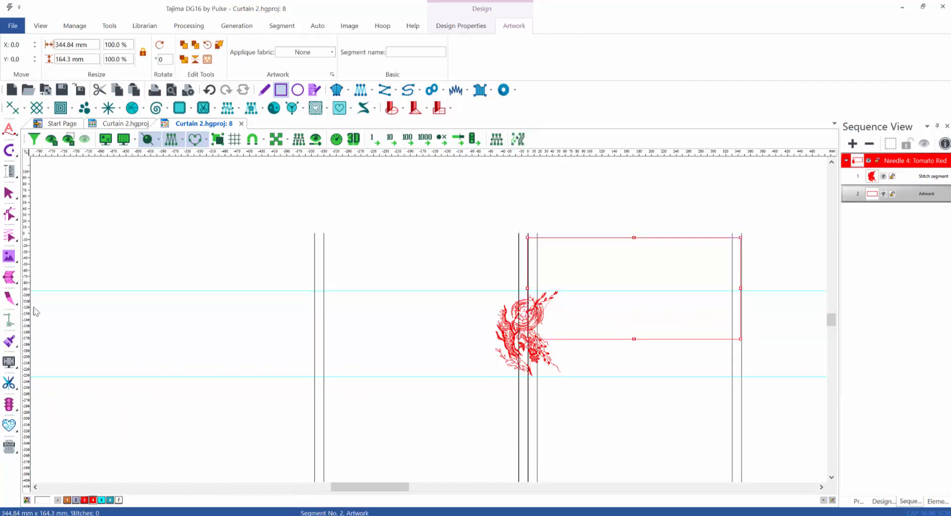
click(633, 360)
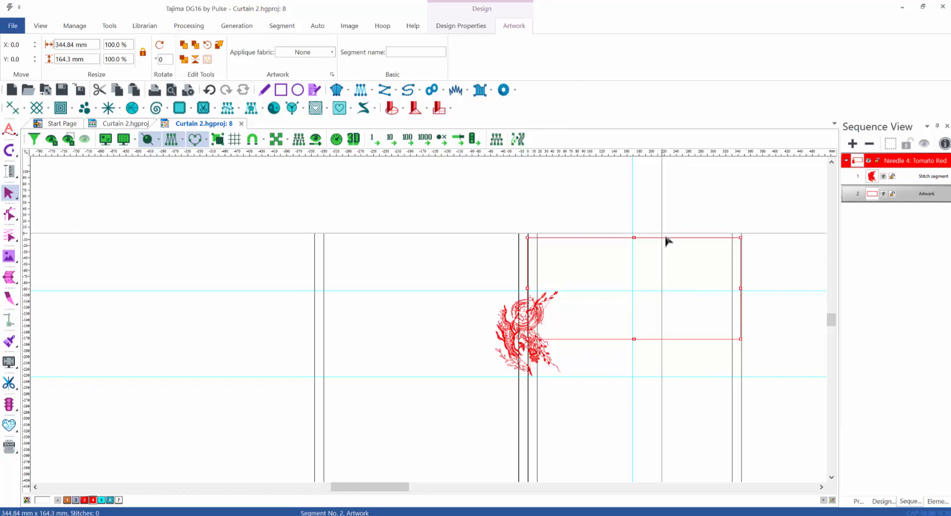
key(Delete)
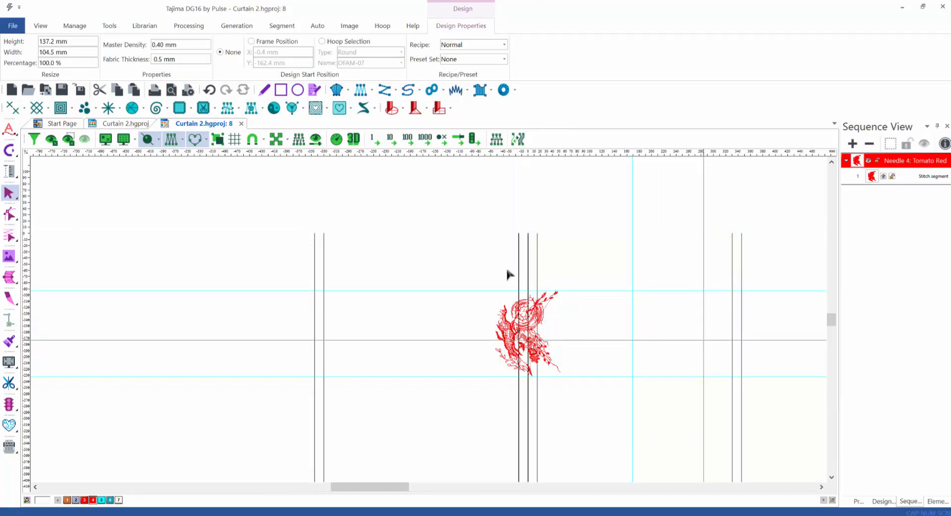
Step: Center the element on the crossing of the vertical and lower horizontal guides and reflect it about its vertical center axis without copying
mouse_move(594, 418)
mouse_down()
mouse_move(601, 425)
mouse_move(590, 418)
mouse_up()
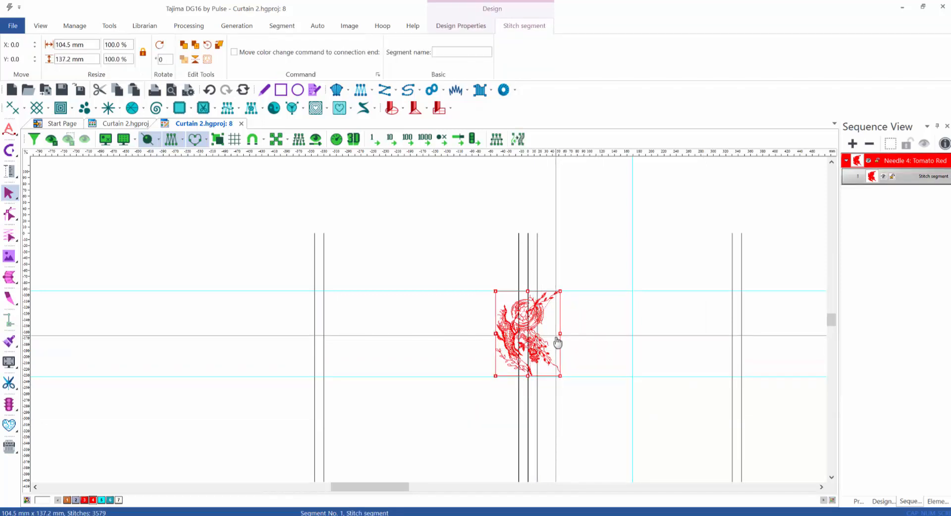
drag(558, 342, 663, 385)
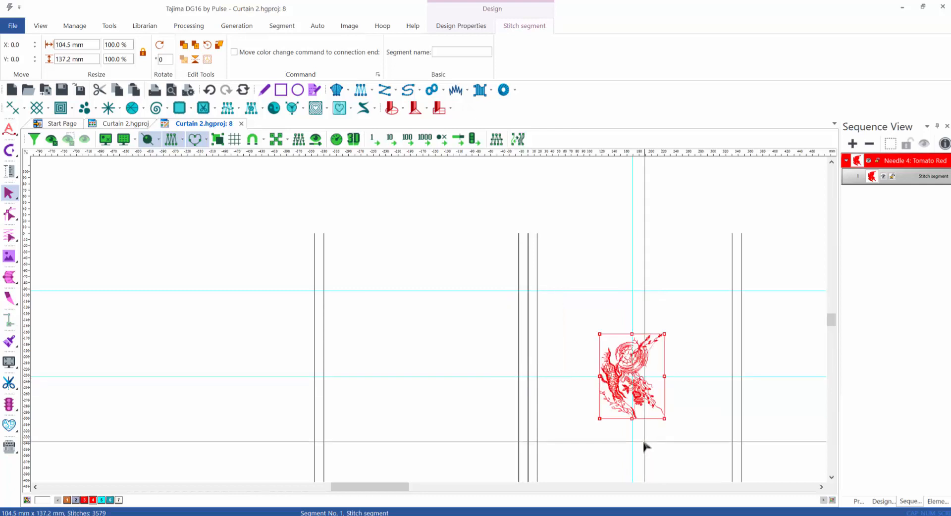
click(194, 61)
click(453, 234)
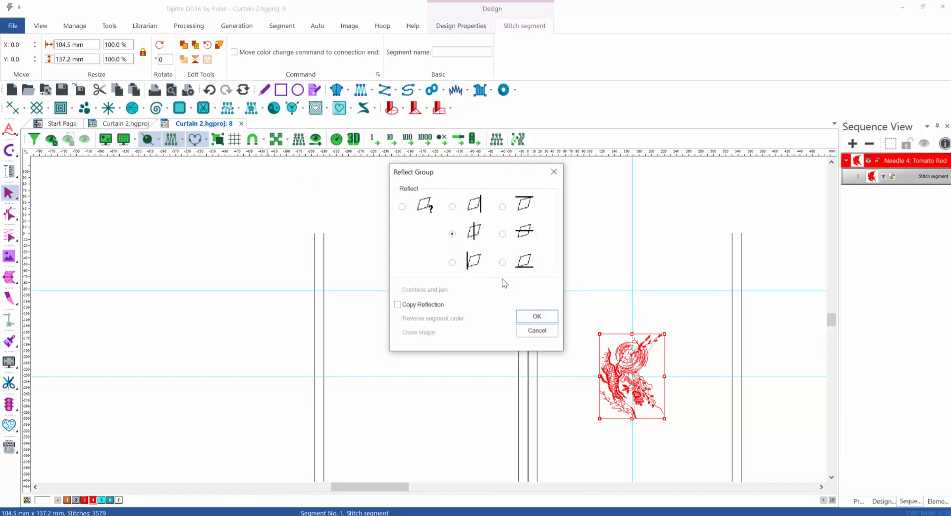
click(537, 317)
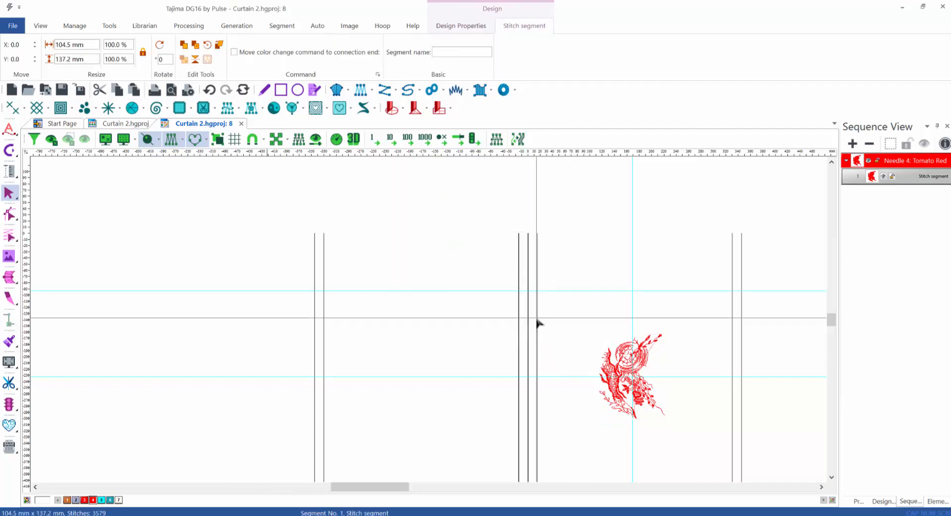
click(690, 461)
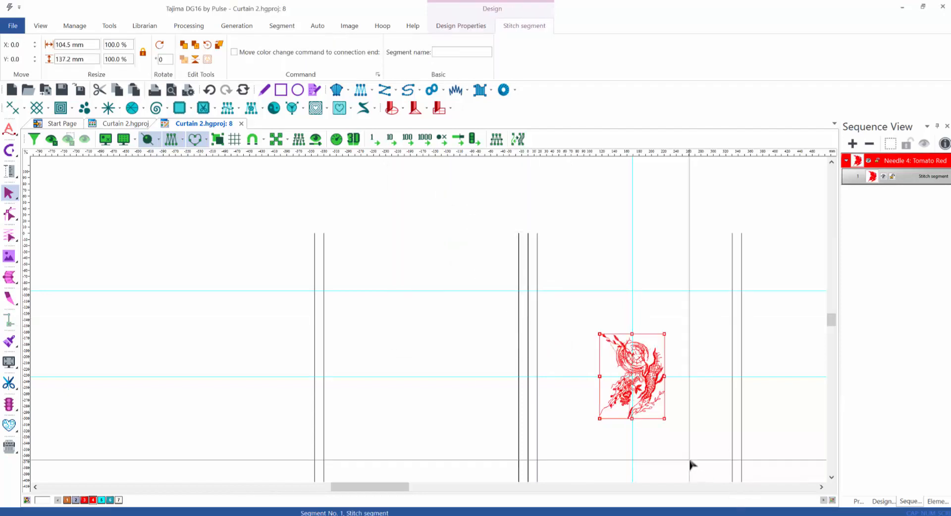
click(540, 389)
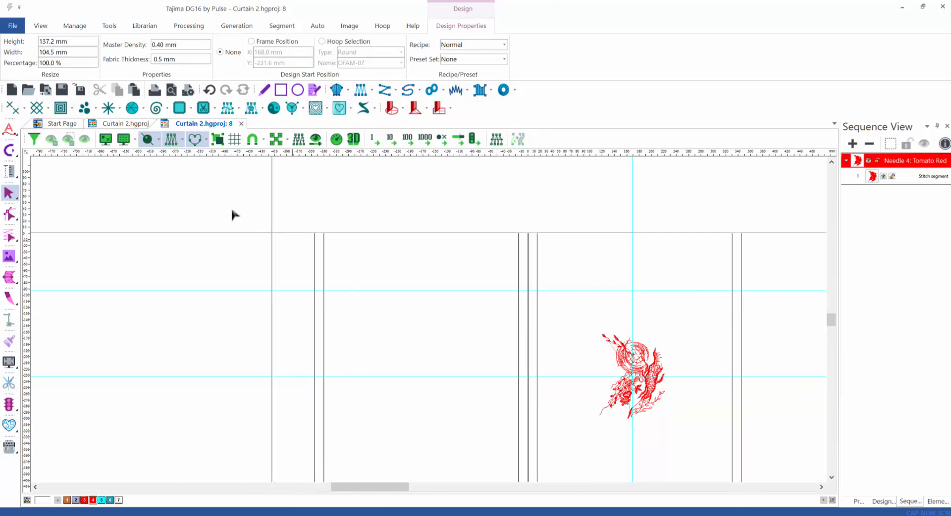
Step: Assign the mirrored center element of cycle 8 to heads 2 through 11 in the curtain project
click(124, 125)
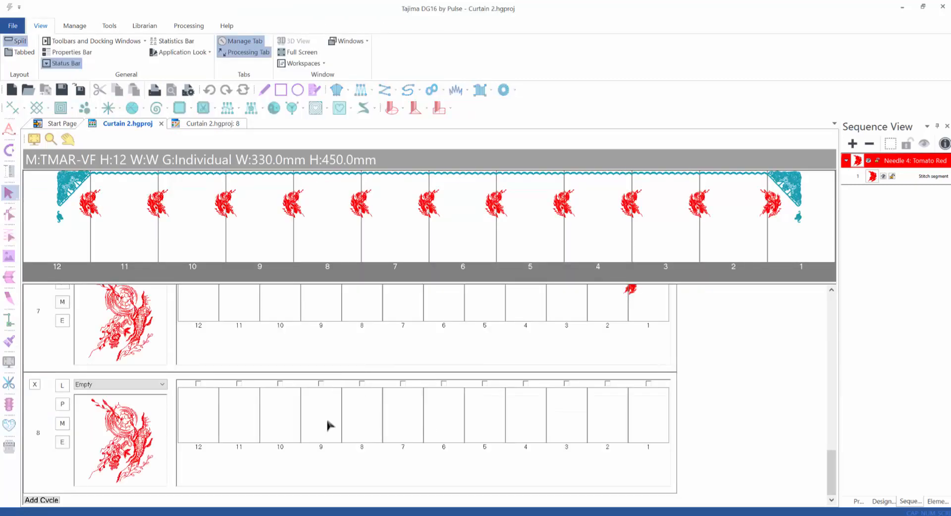
click(607, 384)
click(525, 384)
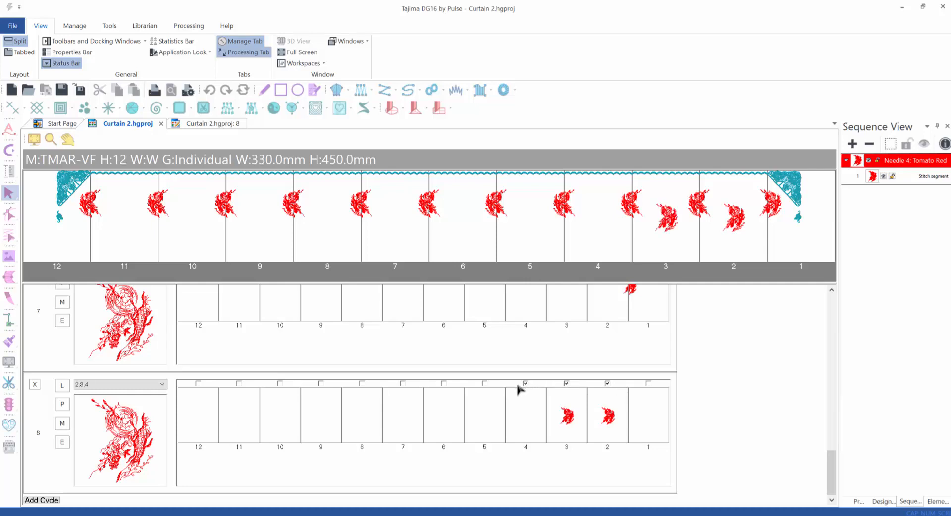
click(484, 384)
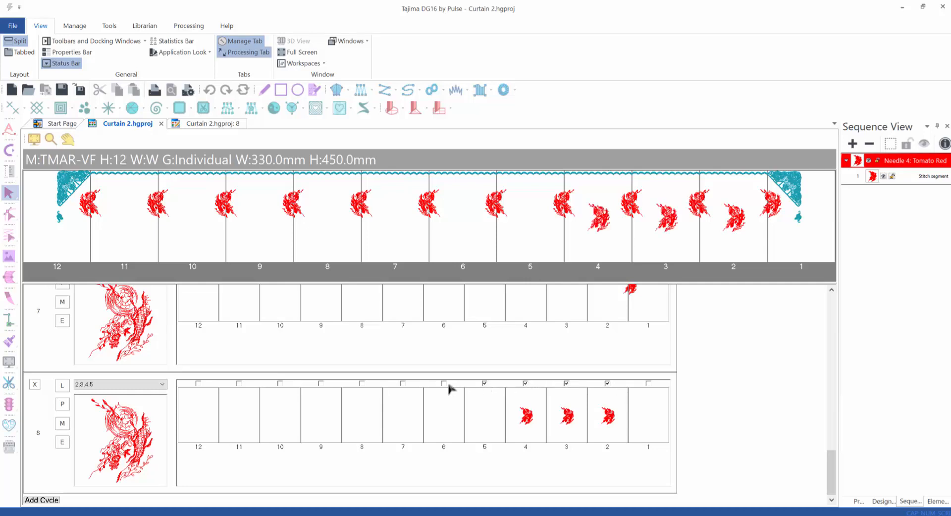
click(444, 384)
click(403, 384)
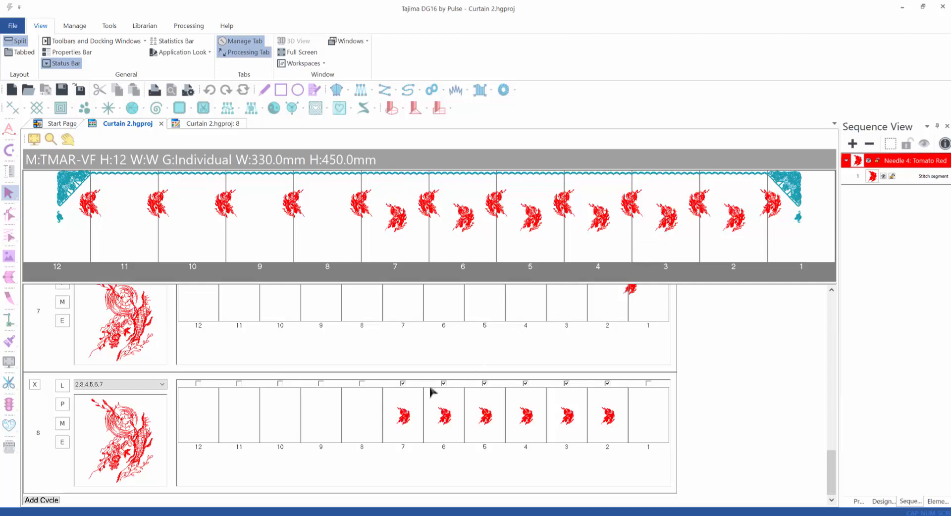
click(362, 384)
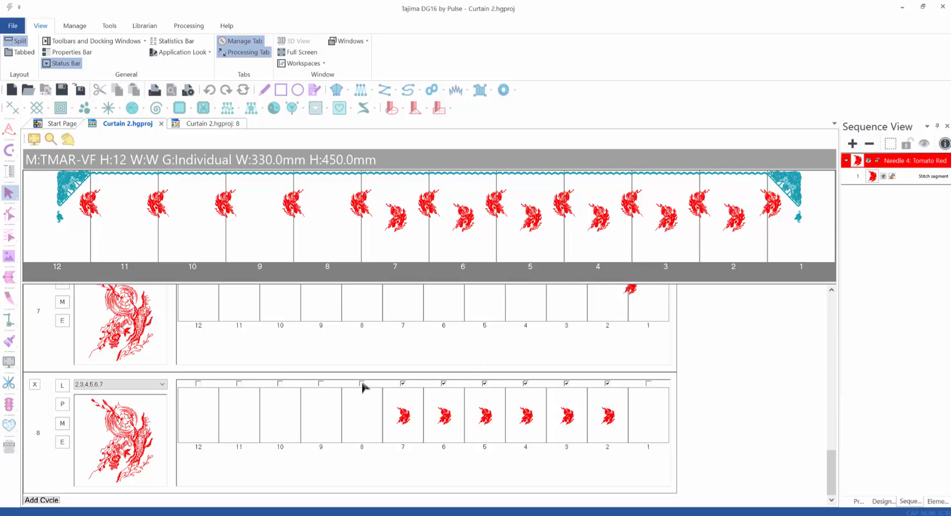
click(321, 385)
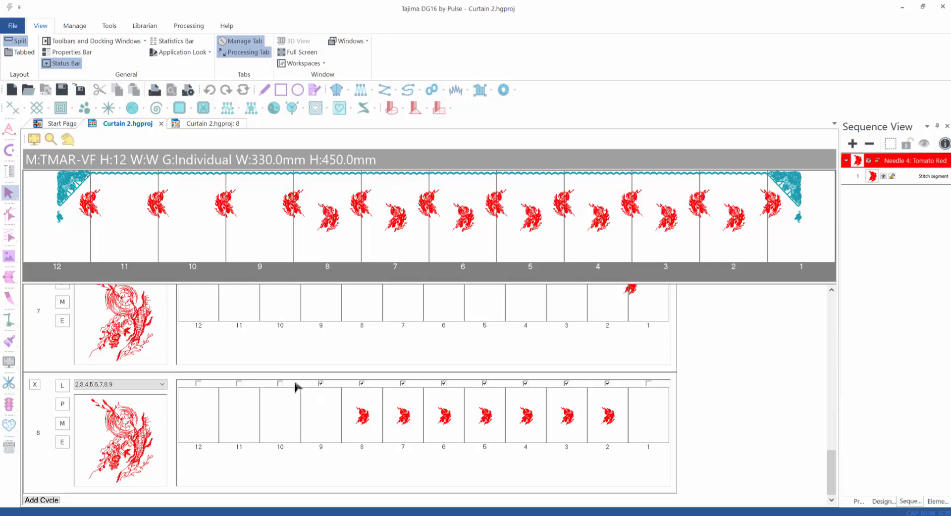
click(280, 384)
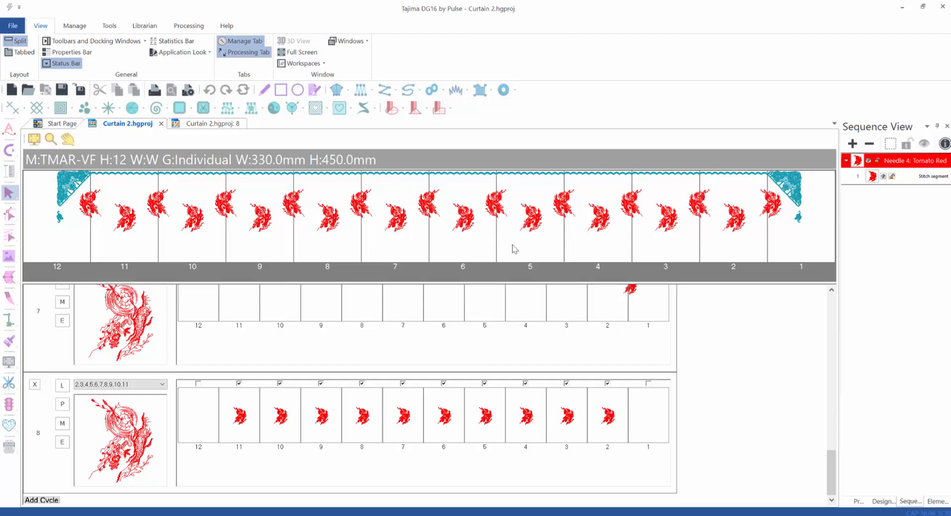
Step: Move the cycle 8 element about 68 mm down so its top edge meets the lower horizontal guide, and close its design
click(213, 124)
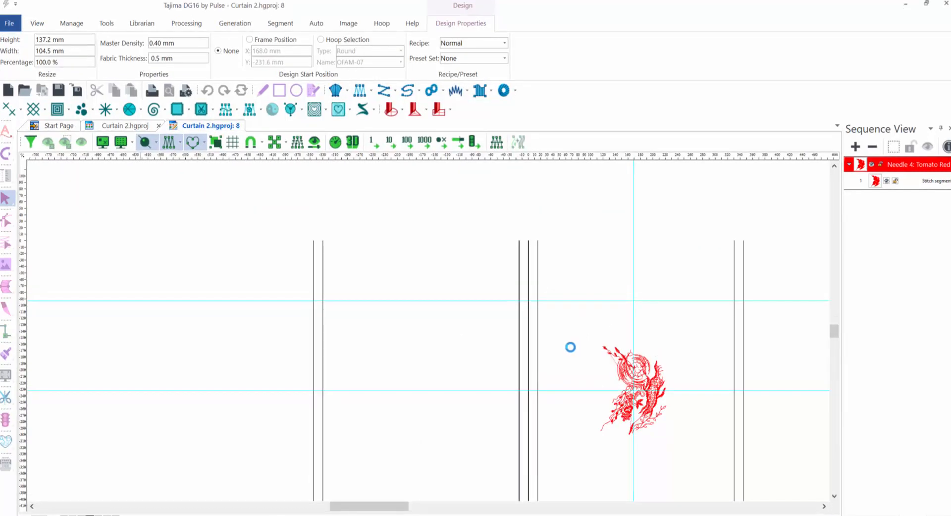
drag(583, 328, 687, 456)
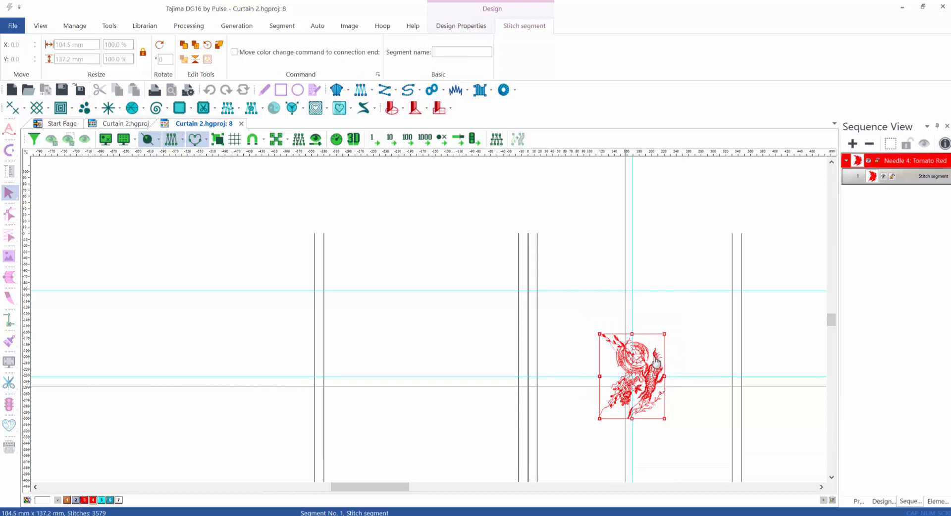
drag(656, 364, 657, 393)
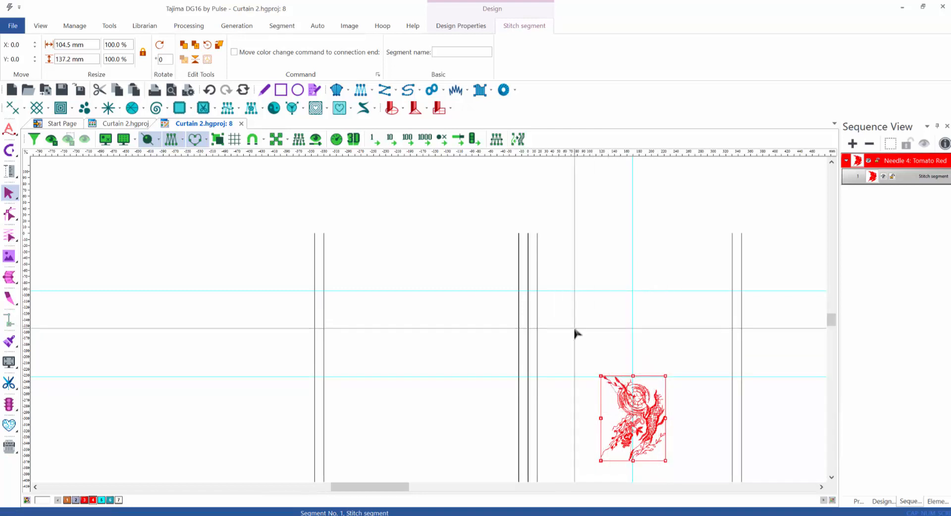
click(572, 331)
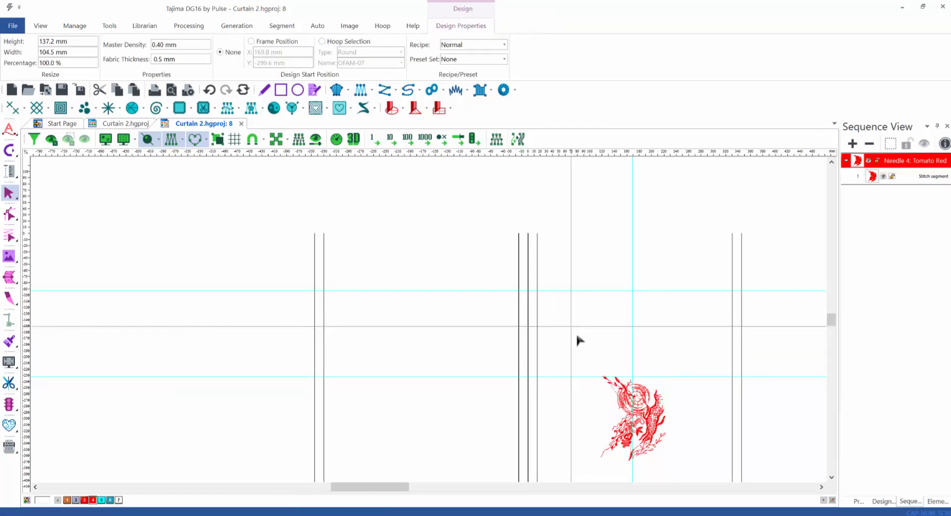
click(123, 127)
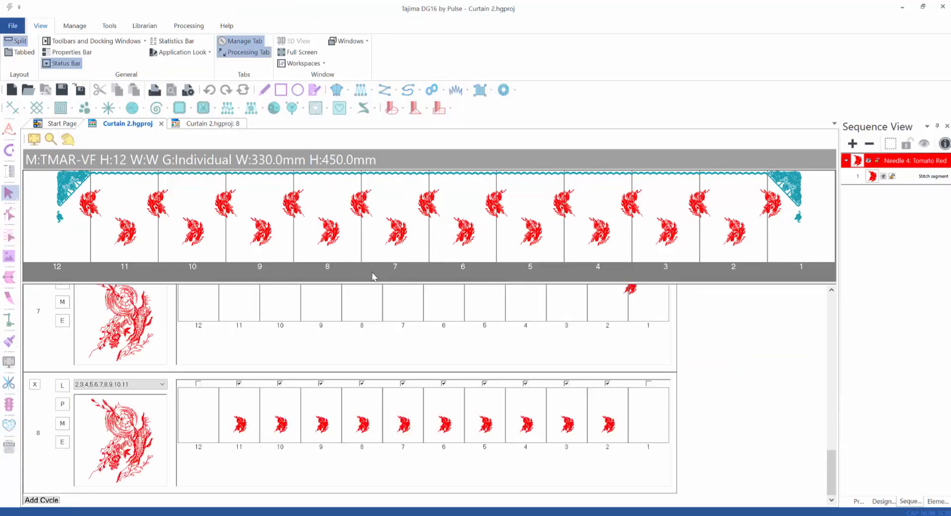
click(214, 126)
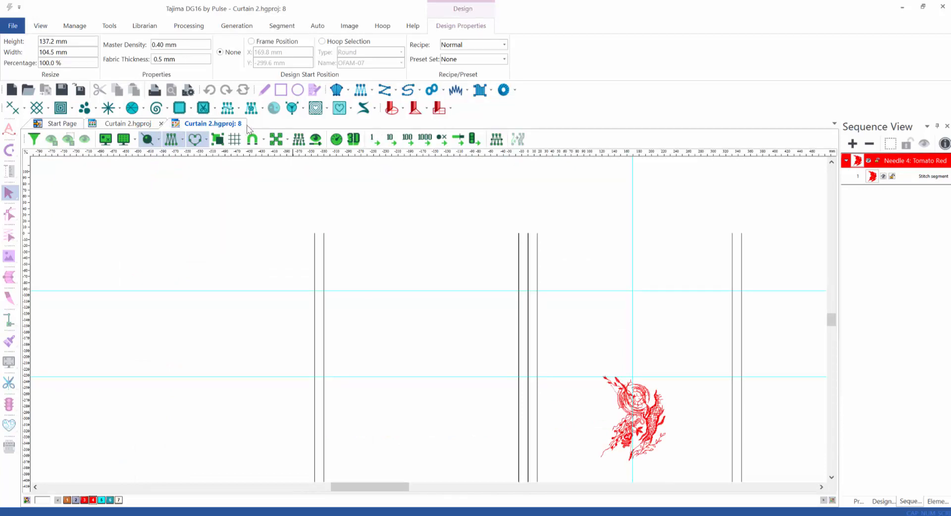
click(248, 126)
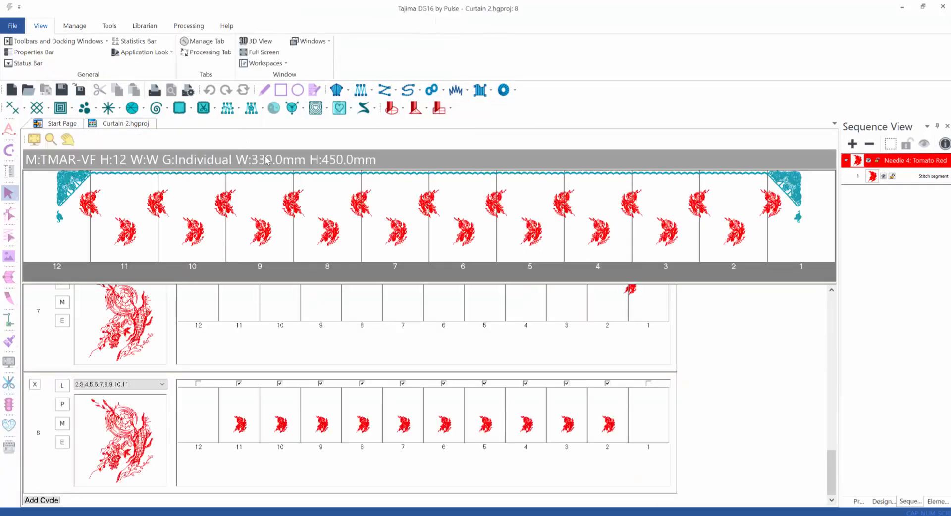